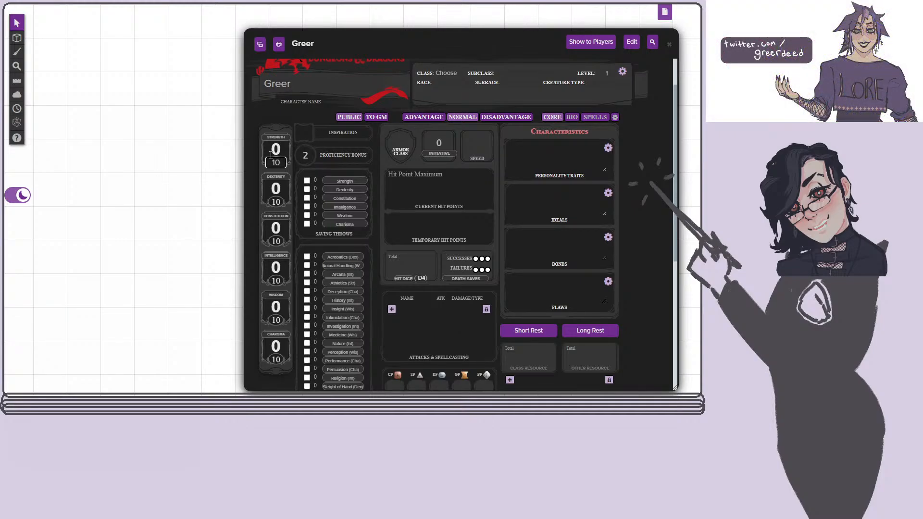
Set the character's class to Warlock and the race to Half elf in the sheet header.
left_click(440, 70)
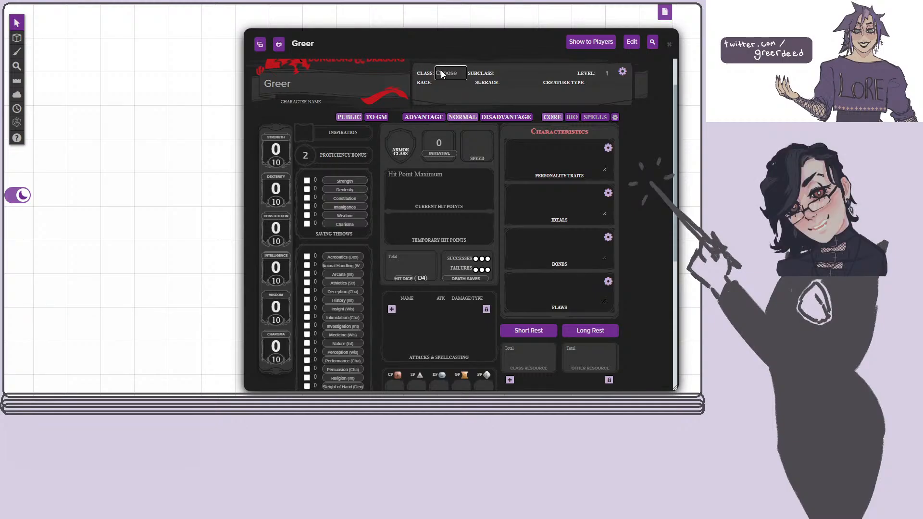
left_click(452, 225)
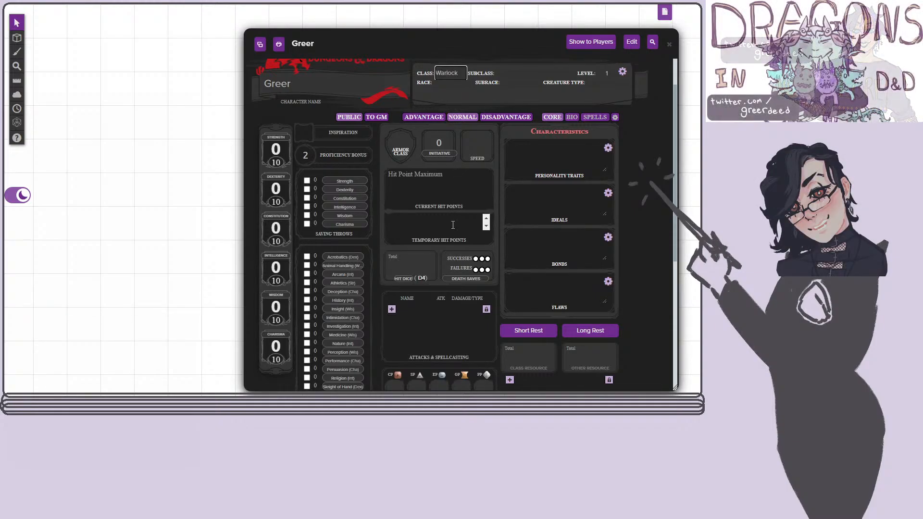
left_click(515, 71)
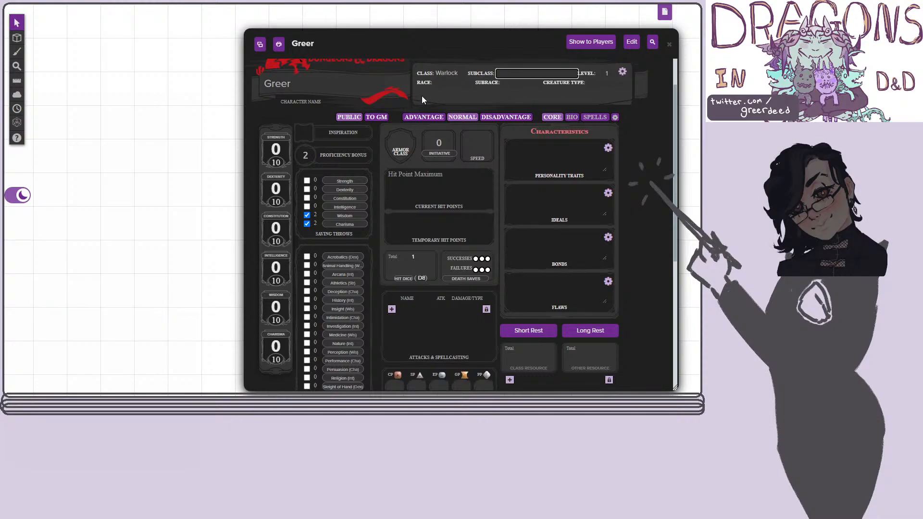
left_click(440, 81)
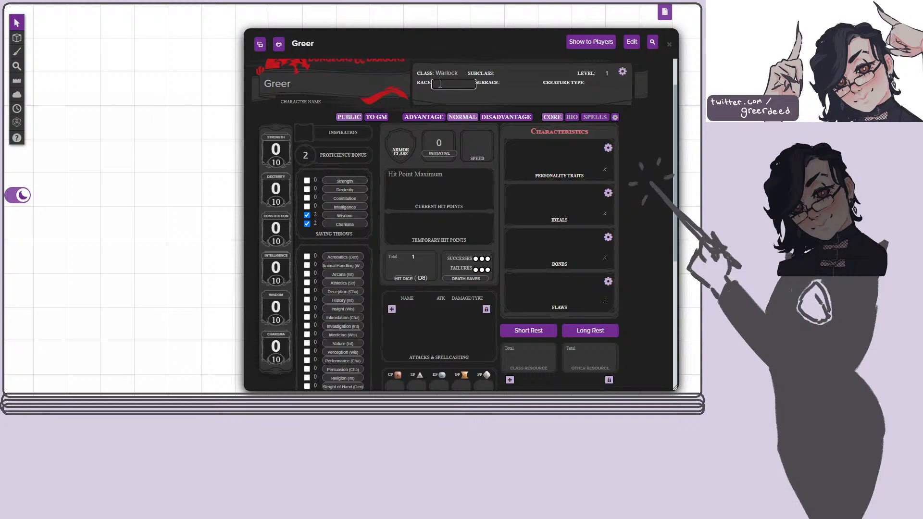
type("Half elf")
key("Return")
left_click(622, 74)
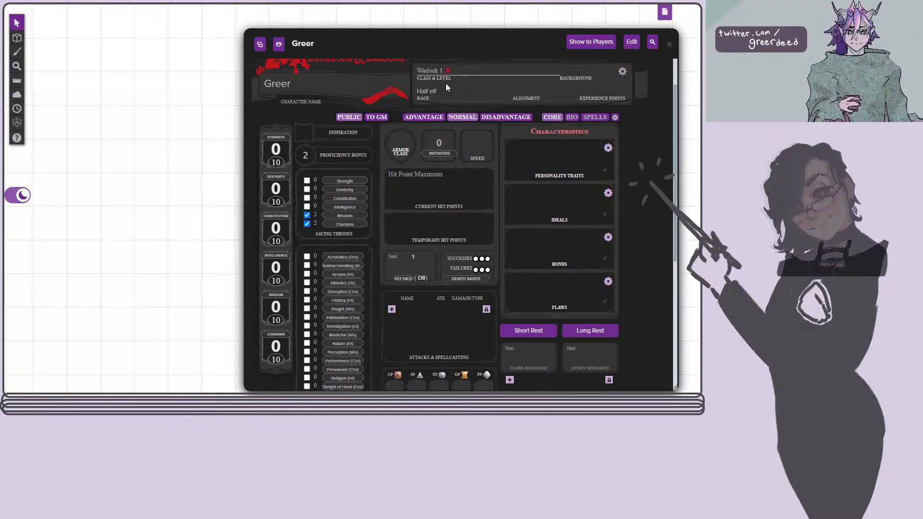
left_click(622, 72)
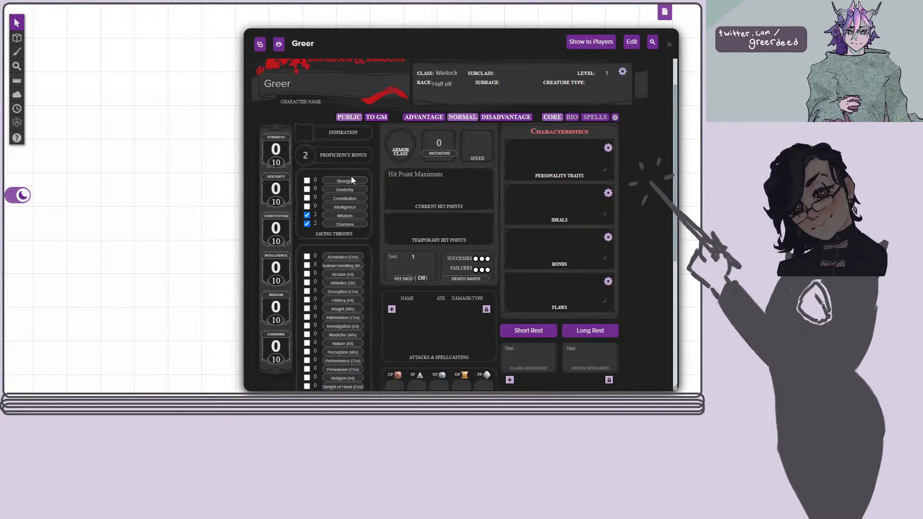
Set the character's Strength score to 11 and Dexterity score to 12.
left_click(280, 162)
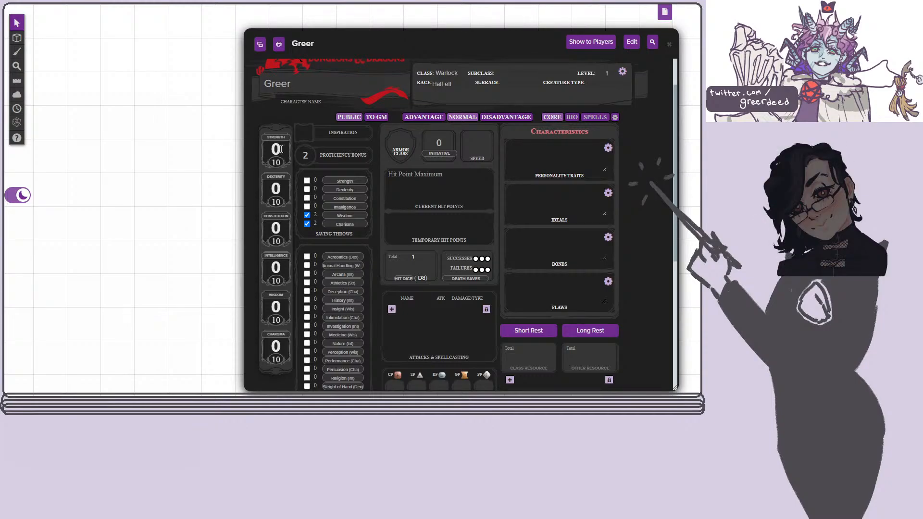
key("BackSpace")
type("1")
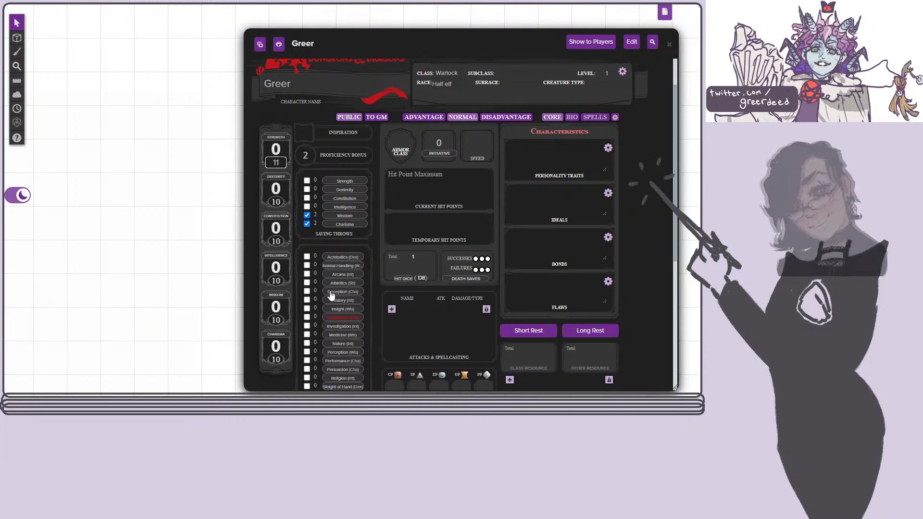
left_click(281, 202)
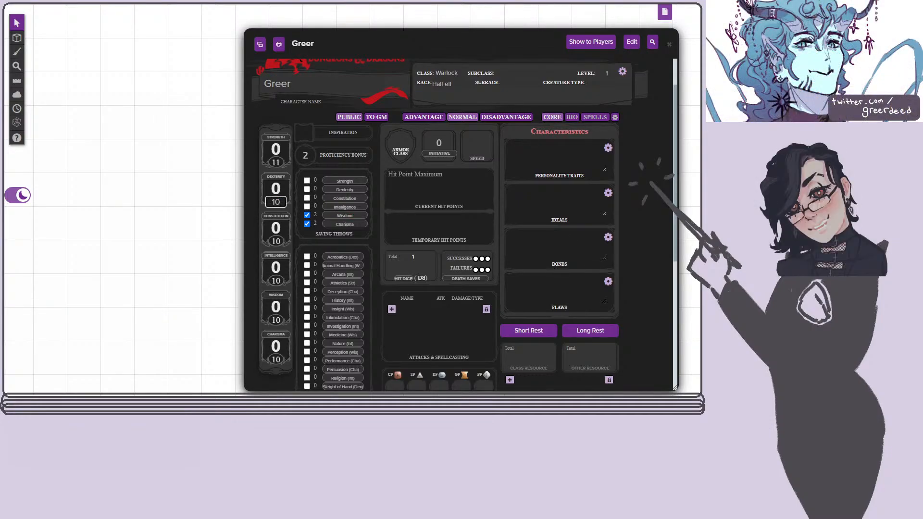
key("BackSpace")
type("2")
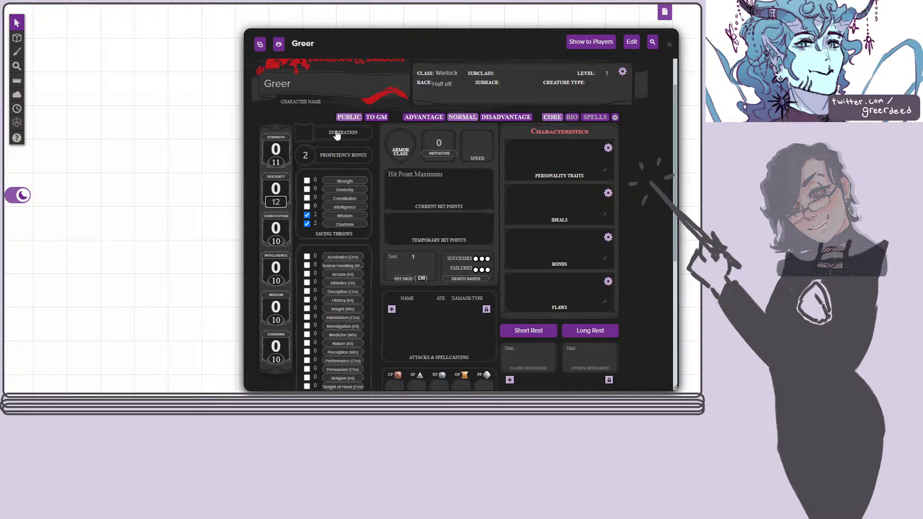
Set the Constitution score to 14 and enter 10 for Intelligence.
left_click(275, 241)
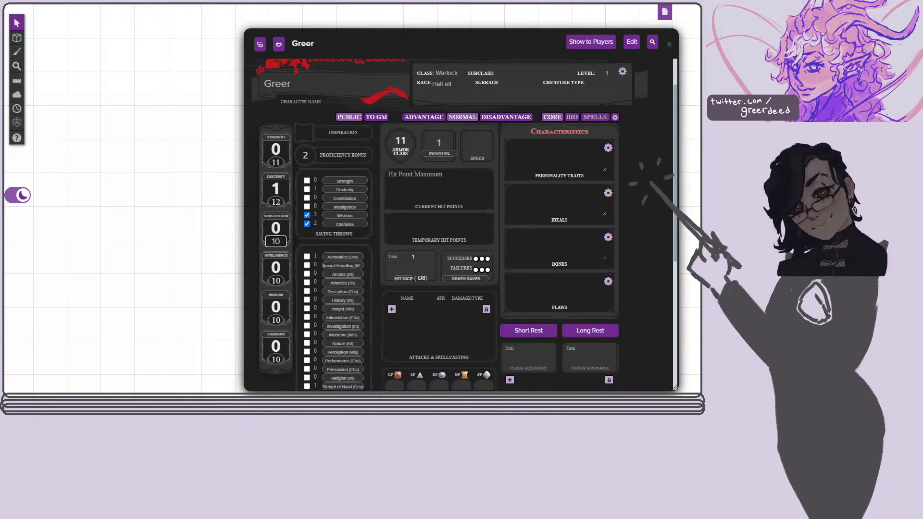
key("BackSpace")
type("4")
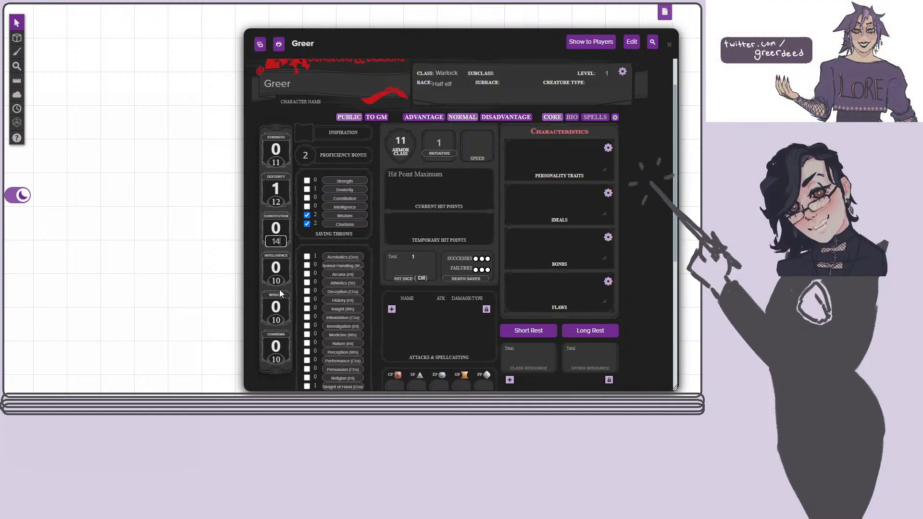
key("Tab")
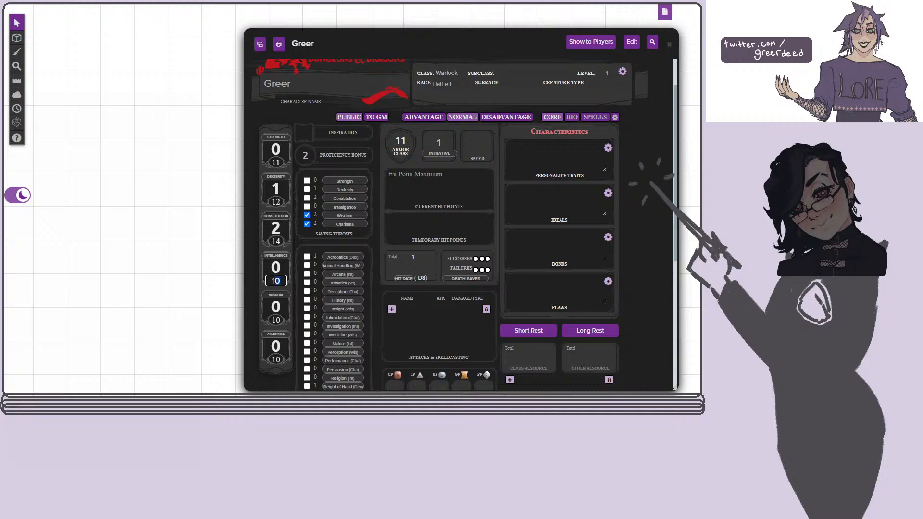
type("0")
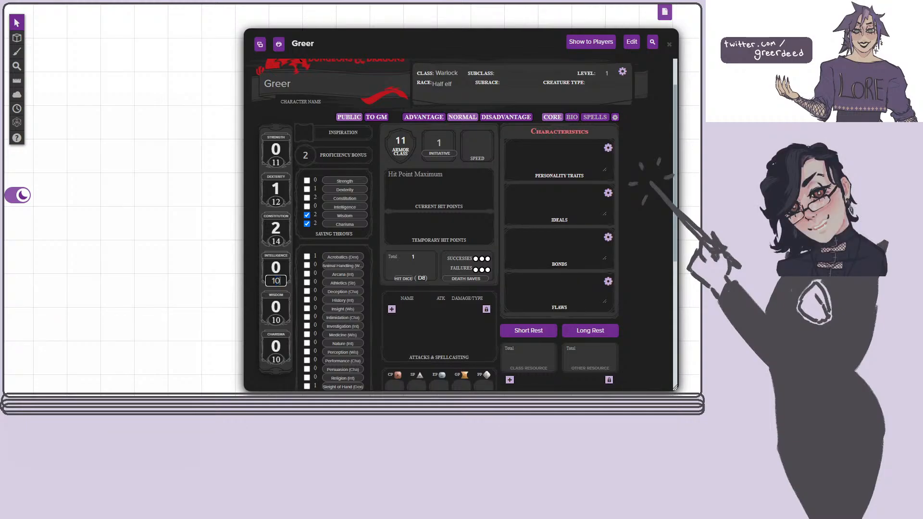
Set the Wisdom score to 13 and the Charisma score to 17.
left_click(282, 320)
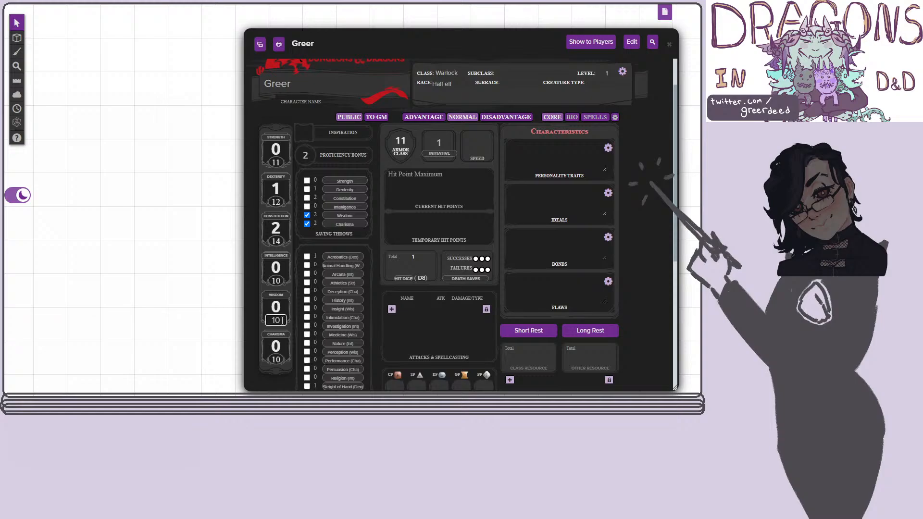
left_click_drag(281, 321, 276, 321)
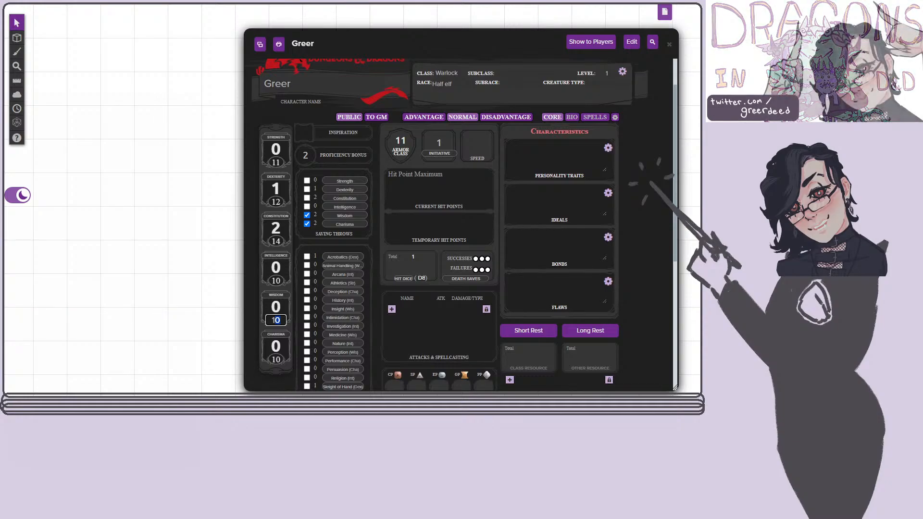
type("3")
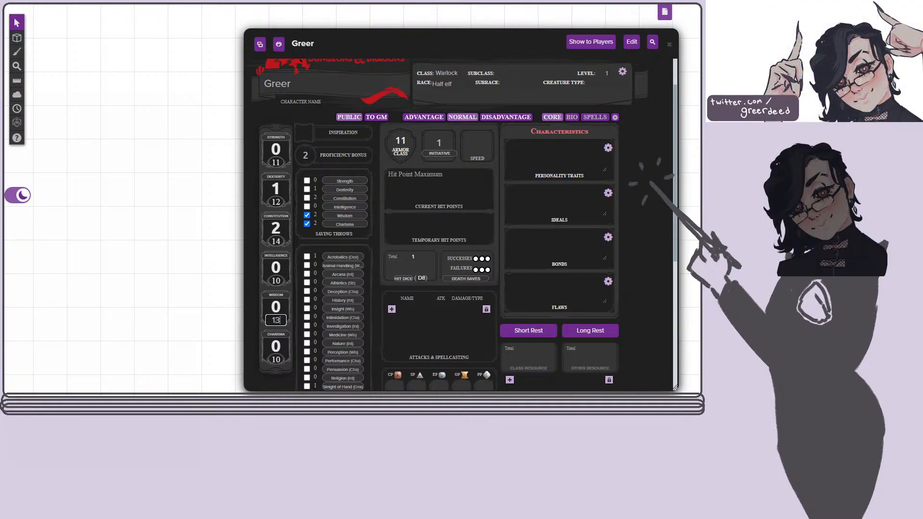
left_click(276, 360)
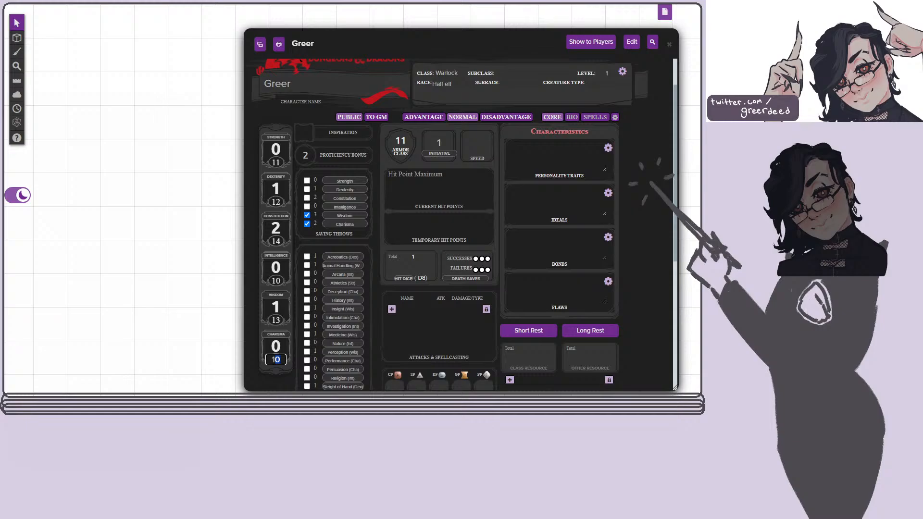
type("7")
key("Return")
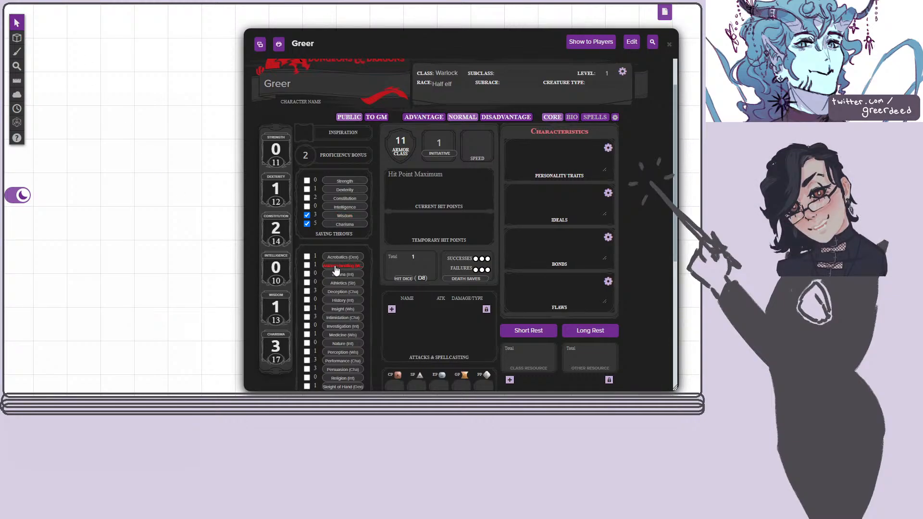
Examine the core sheet's saving throws, skills, attacks, equipment, proficiencies, and features and traits sections.
scroll(376, 298, "down", 3)
scroll(390, 333, "down", 2)
scroll(390, 334, "up", 6)
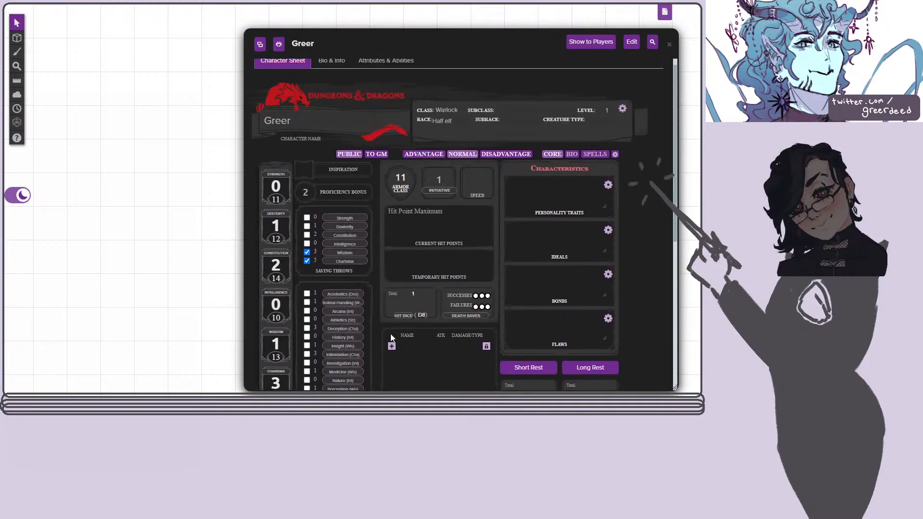
scroll(440, 211, "down", 2)
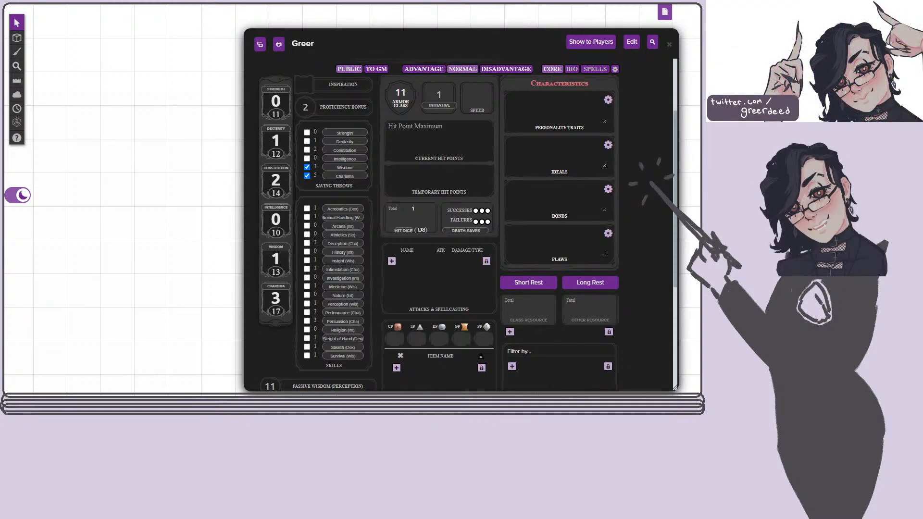
scroll(581, 156, "down", 4)
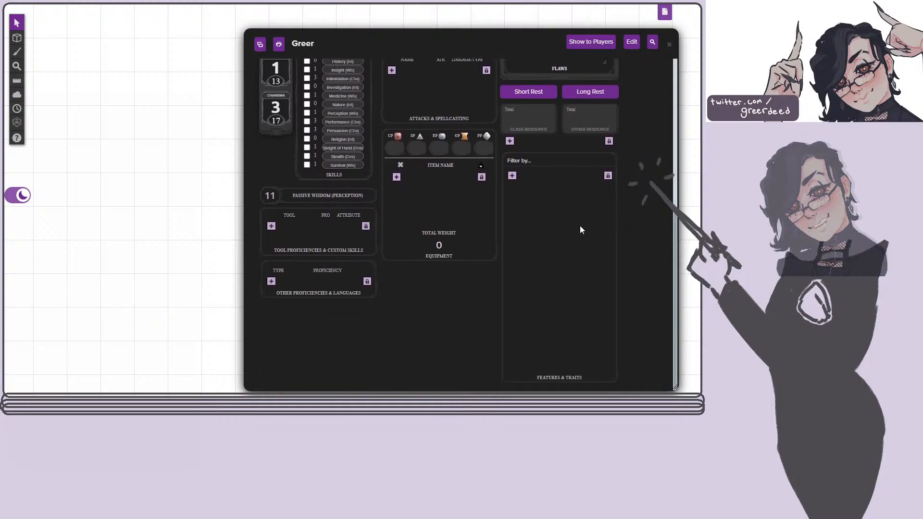
scroll(575, 237, "up", 6)
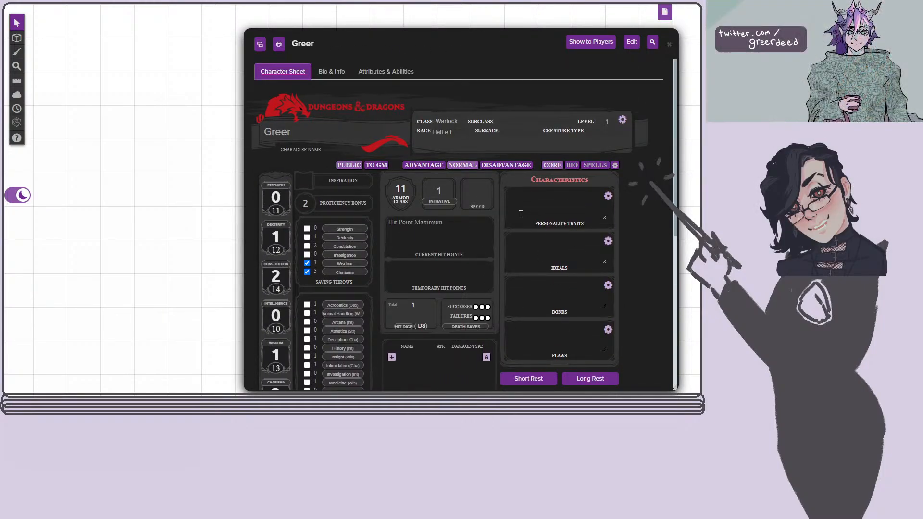
scroll(327, 161, "down", 3)
scroll(327, 161, "up", 1)
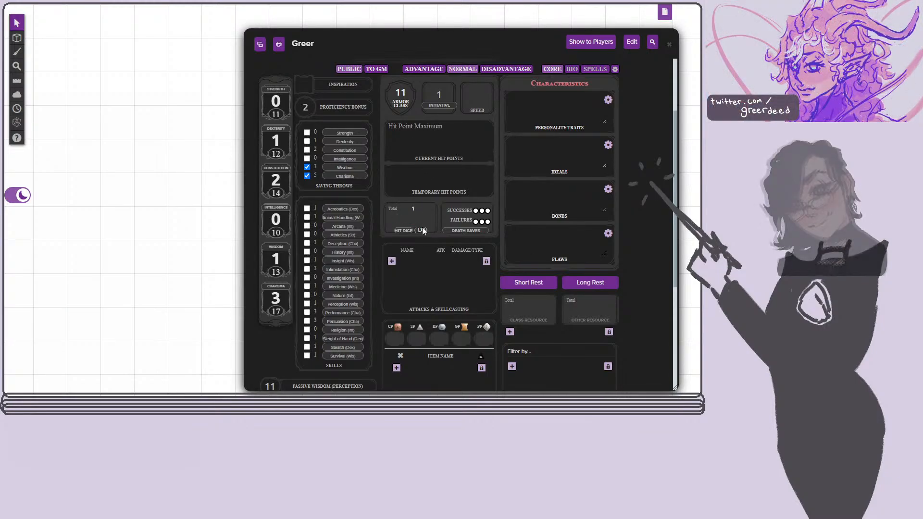
Set both the current hit points and the hit point maximum to 10.
scroll(298, 201, "up", 1)
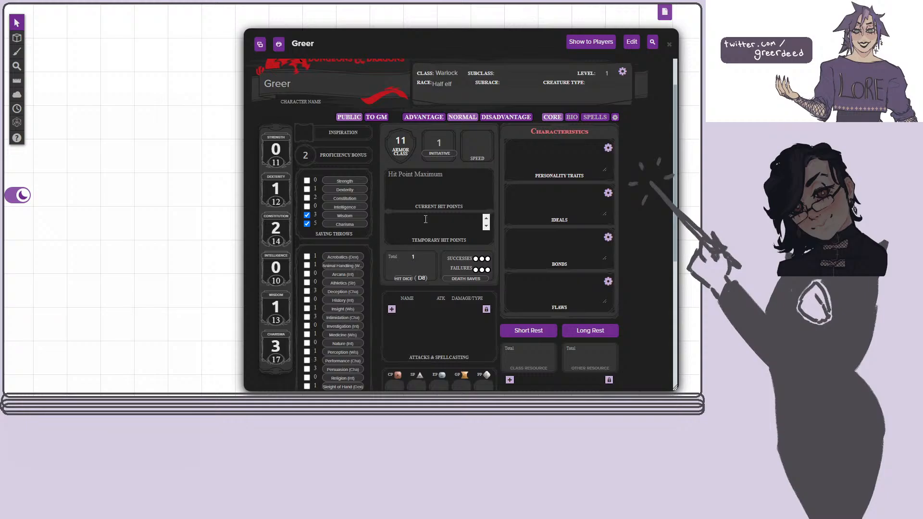
left_click(426, 182)
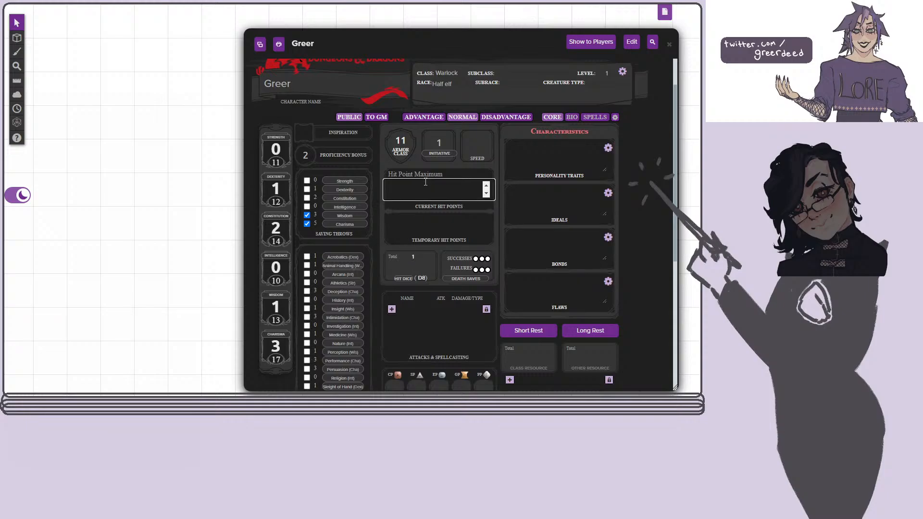
type("10")
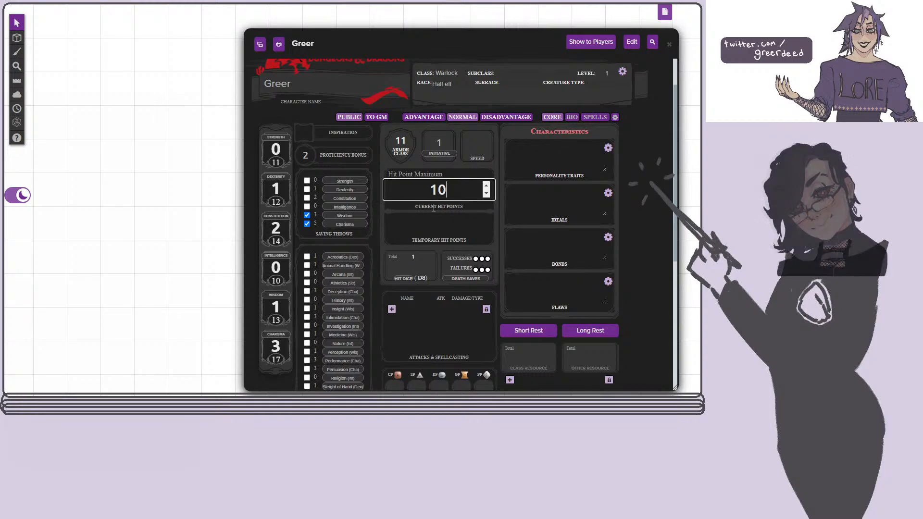
left_click(434, 208)
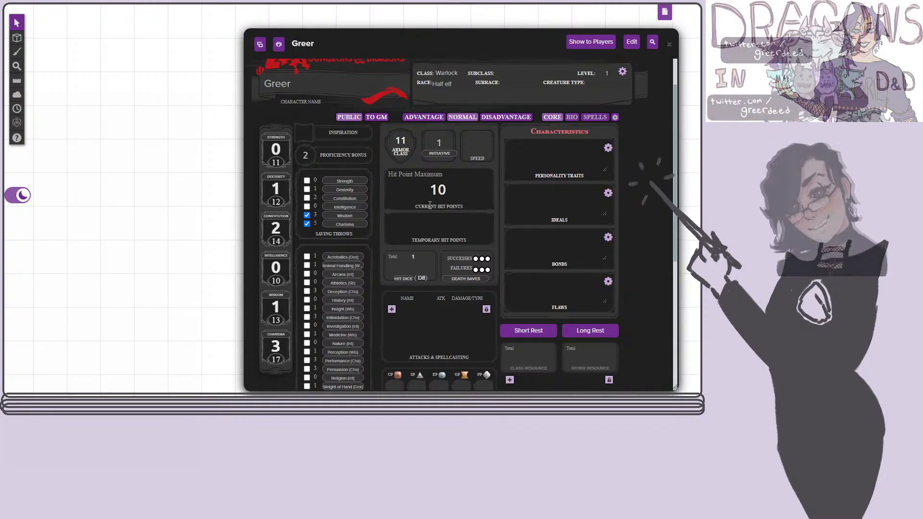
left_click(454, 174)
type("10")
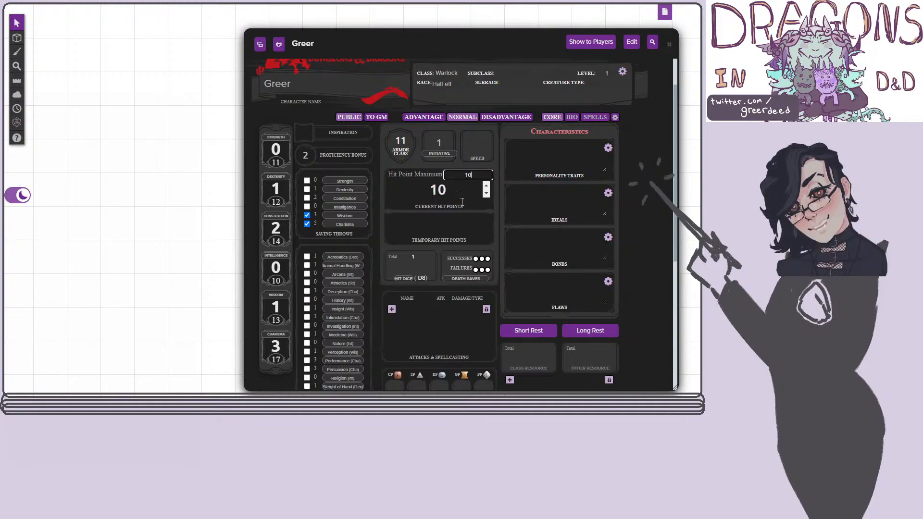
left_click(463, 201)
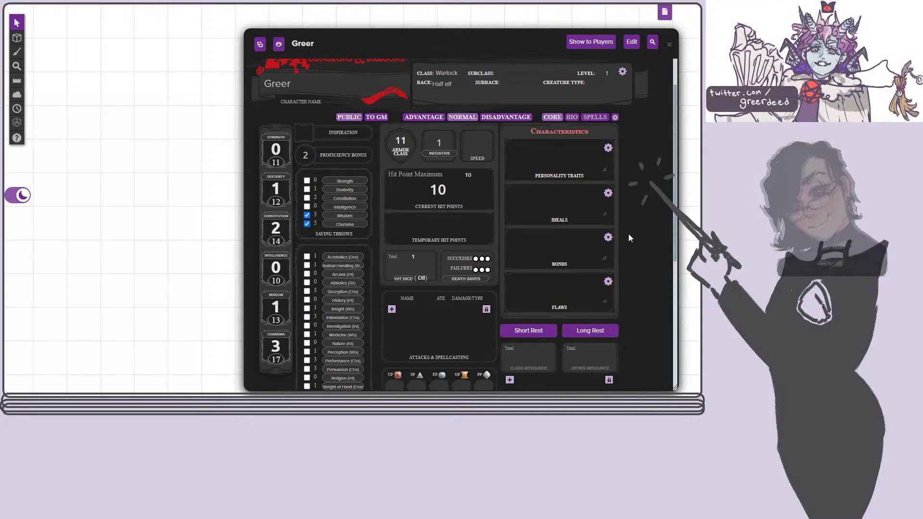
Add an entry named "Light armor" under Tool Proficiencies & Custom Skills.
scroll(638, 256, "down", 3)
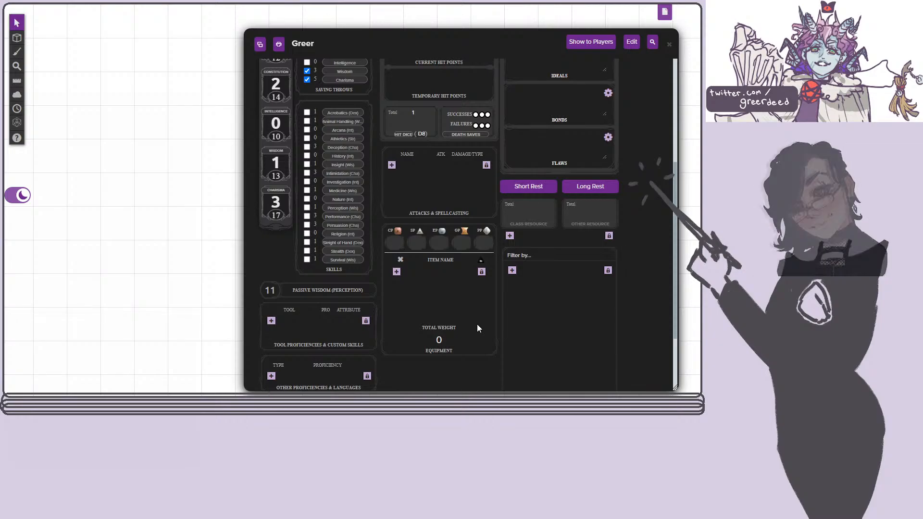
scroll(357, 260, "down", 1)
scroll(357, 271, "up", 2)
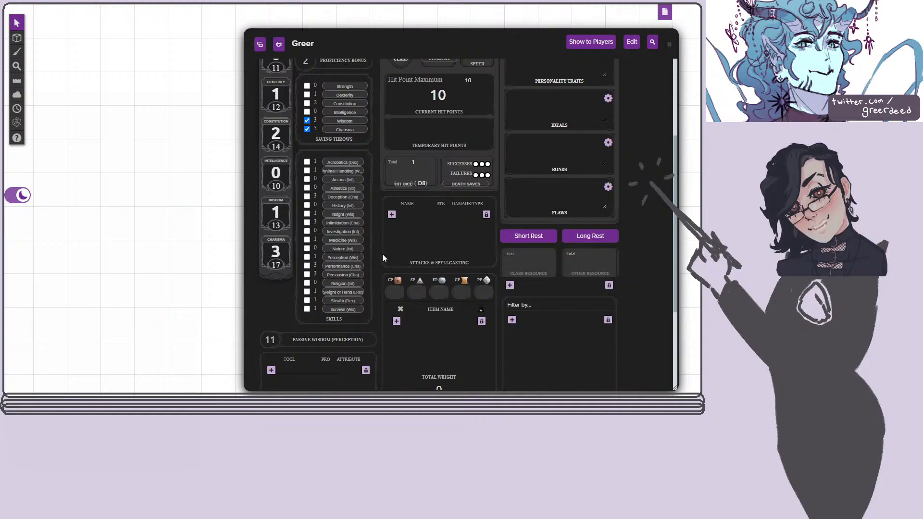
scroll(285, 358, "down", 3)
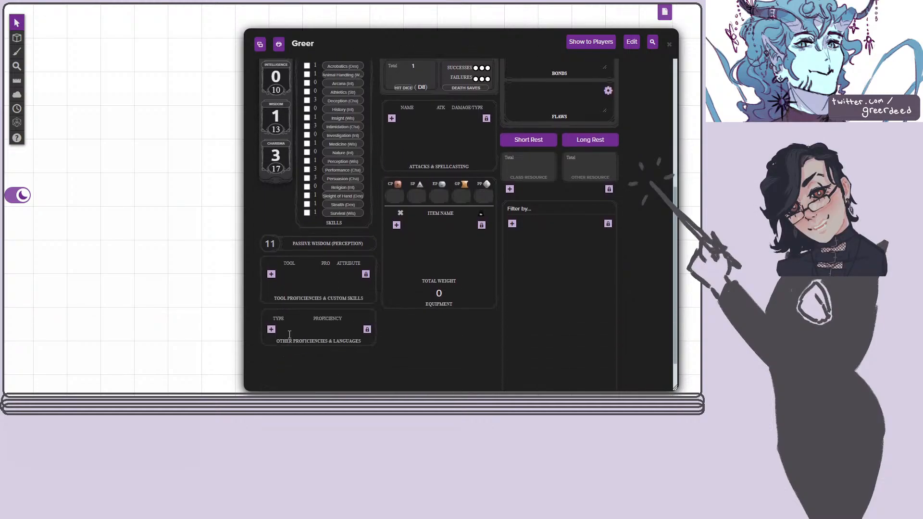
left_click(271, 274)
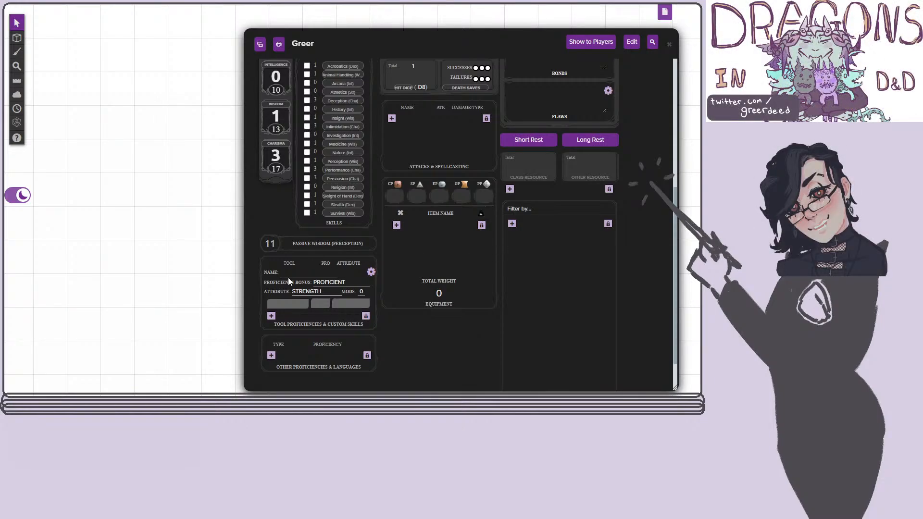
left_click(276, 272)
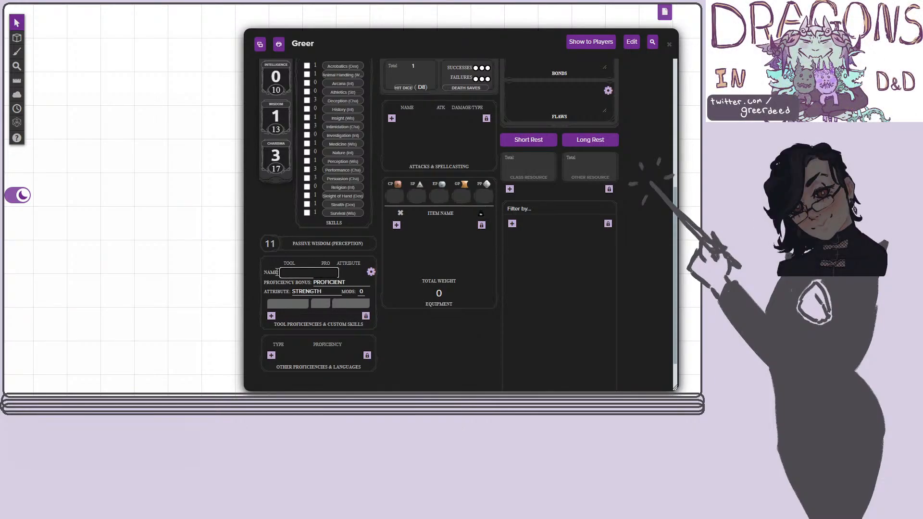
type("Li")
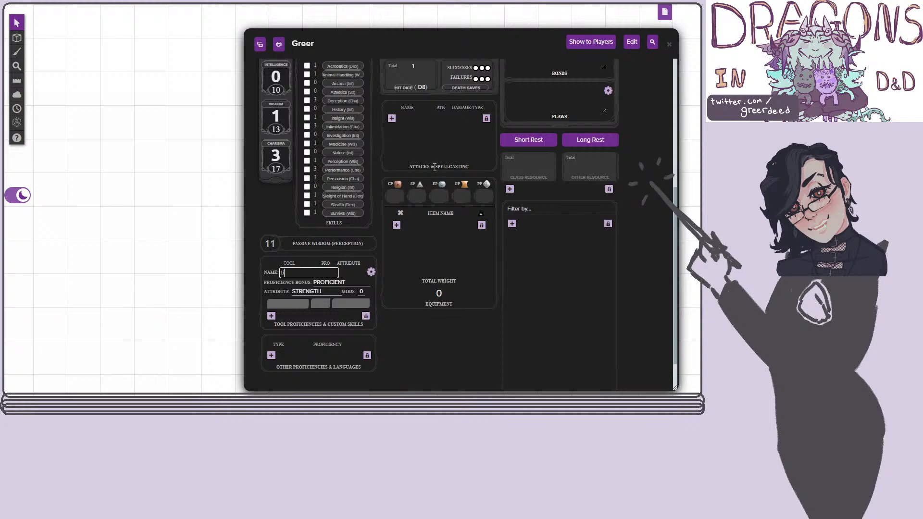
type("ght armor")
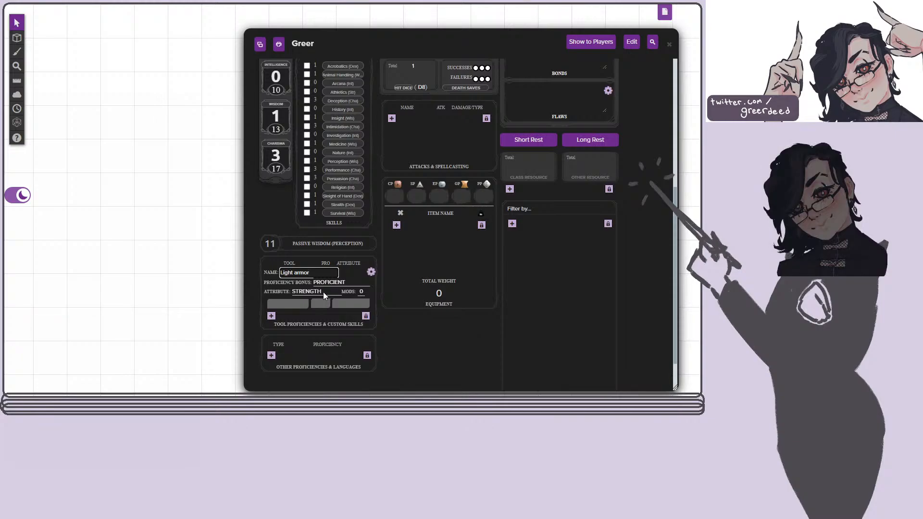
Confirm and collapse the Light armor proficiency entry, and mark the History and Religion skills as proficient.
key("Return")
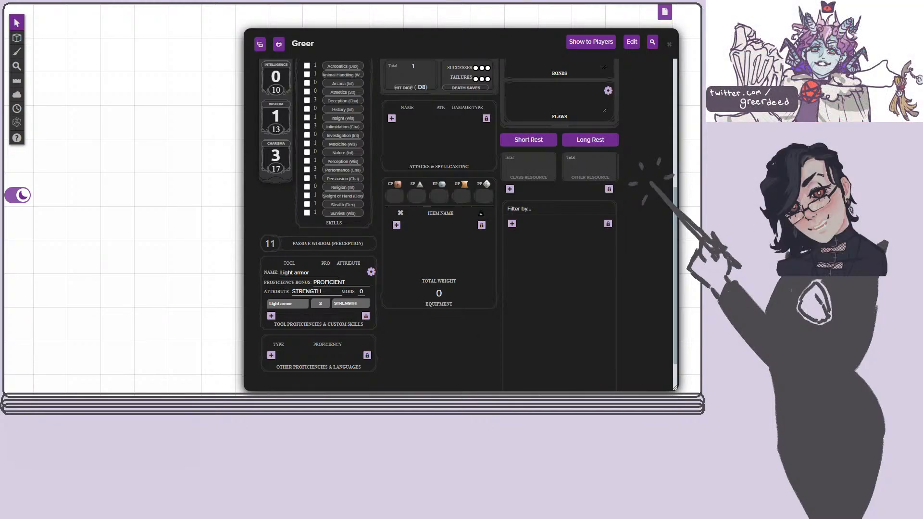
left_click(371, 271)
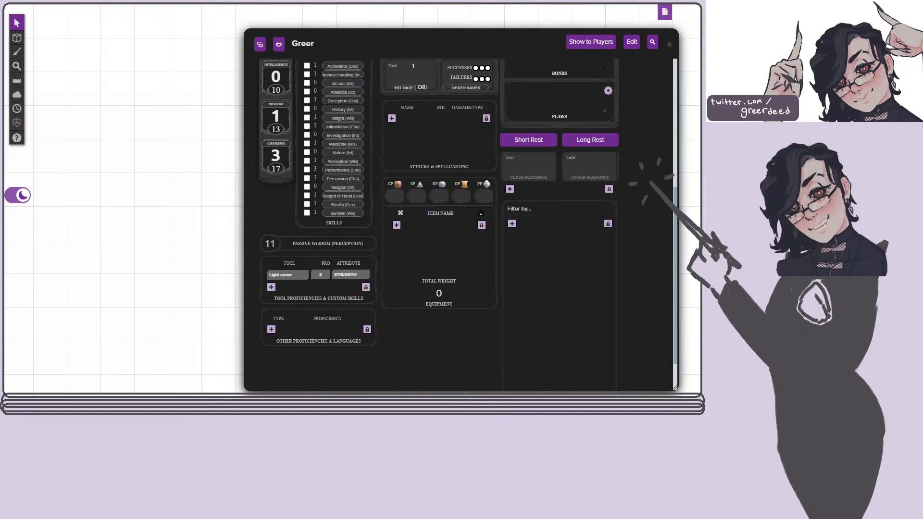
scroll(462, 217, "up", 5)
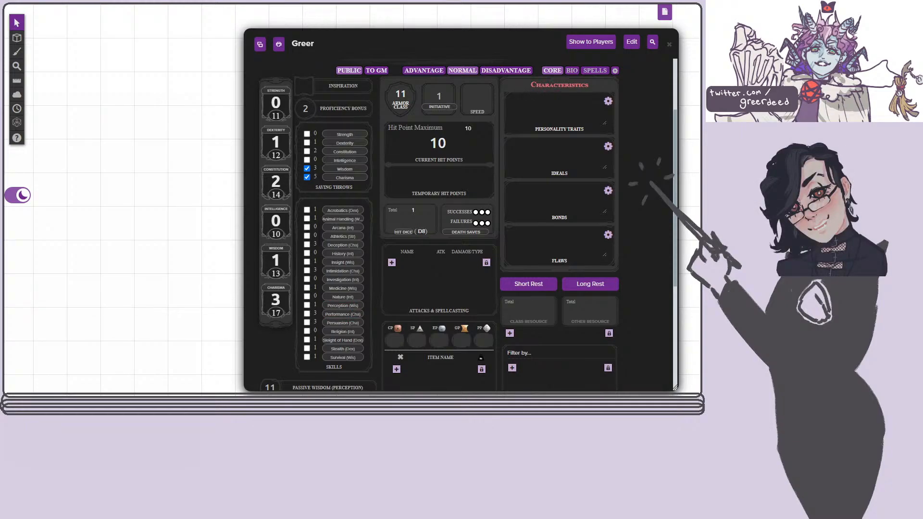
left_click(307, 254)
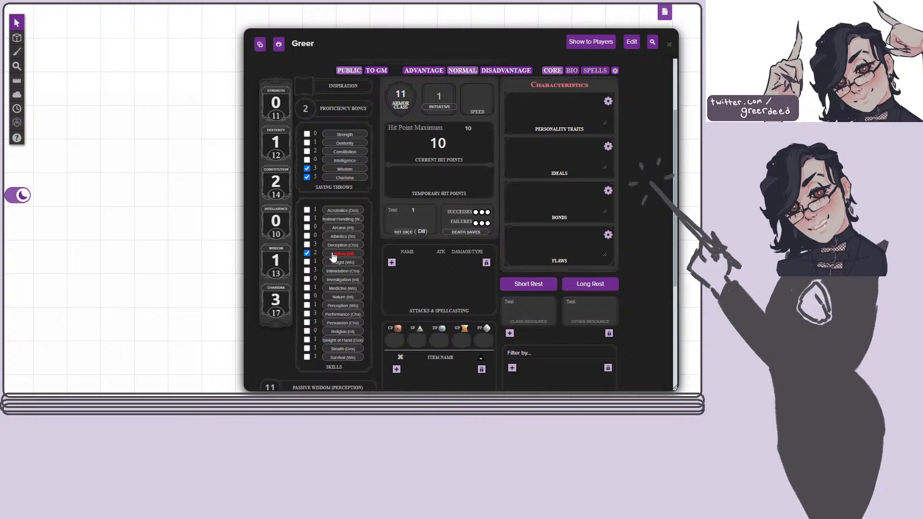
left_click(307, 332)
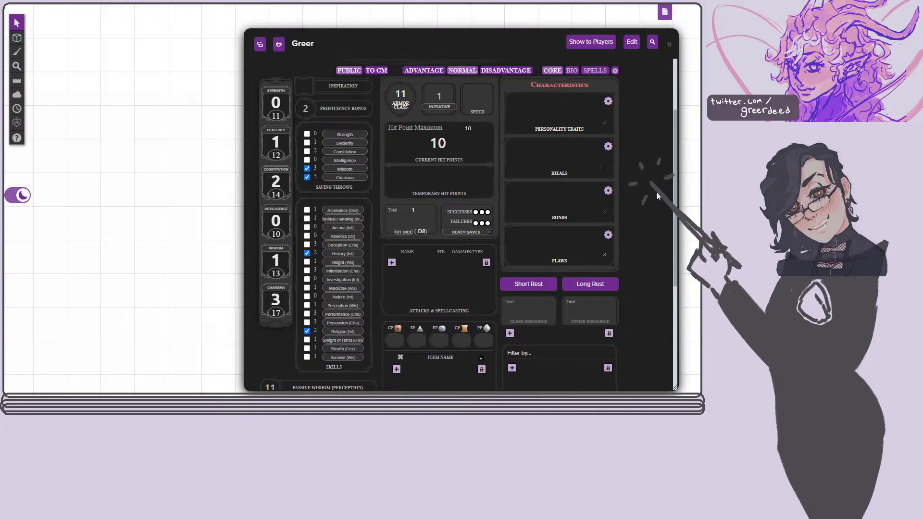
Move the character sheet window aside, and add a blank entry under Features & Traits and collapse it.
scroll(655, 193, "down", 4)
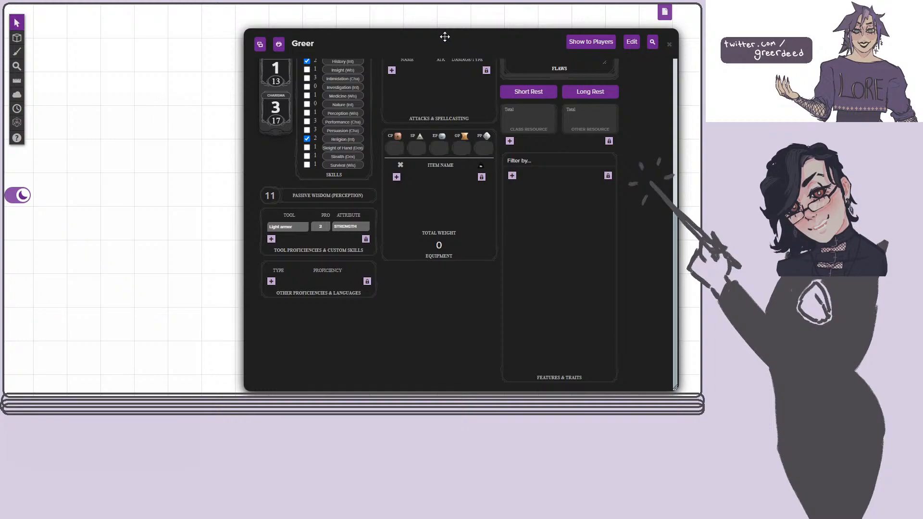
left_click_drag(445, 31, 352, 31)
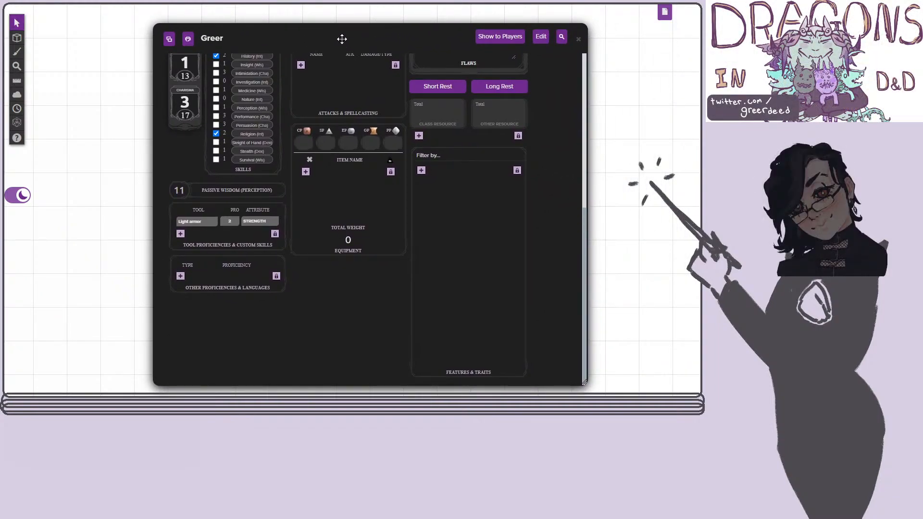
left_click(421, 170)
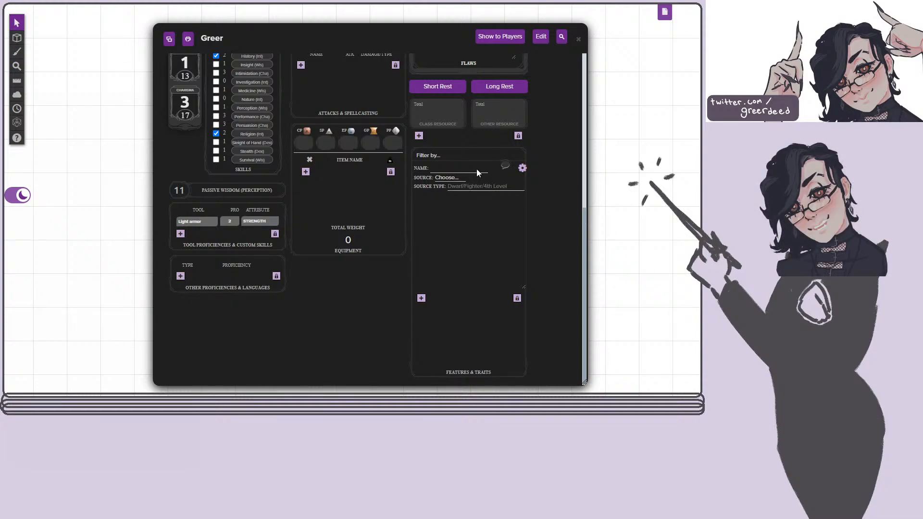
left_click(522, 168)
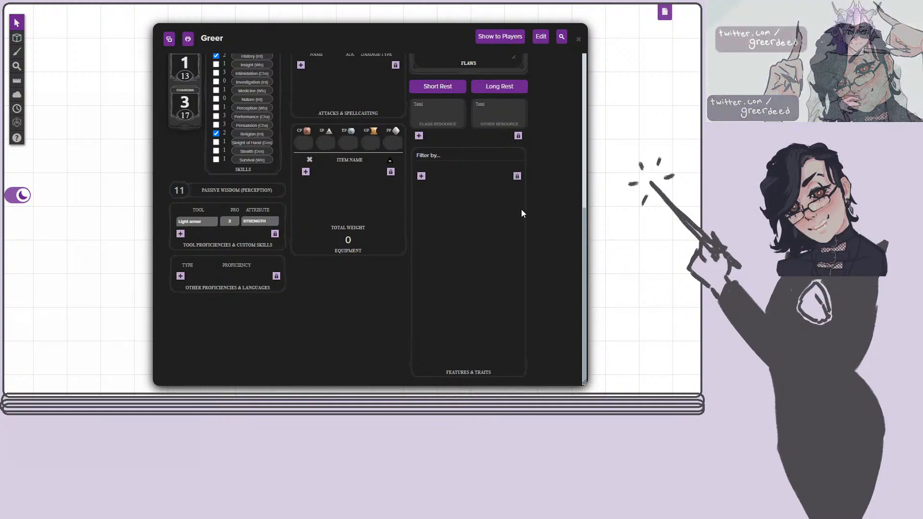
Set the Charisma score to 19.
scroll(546, 211, "up", 4)
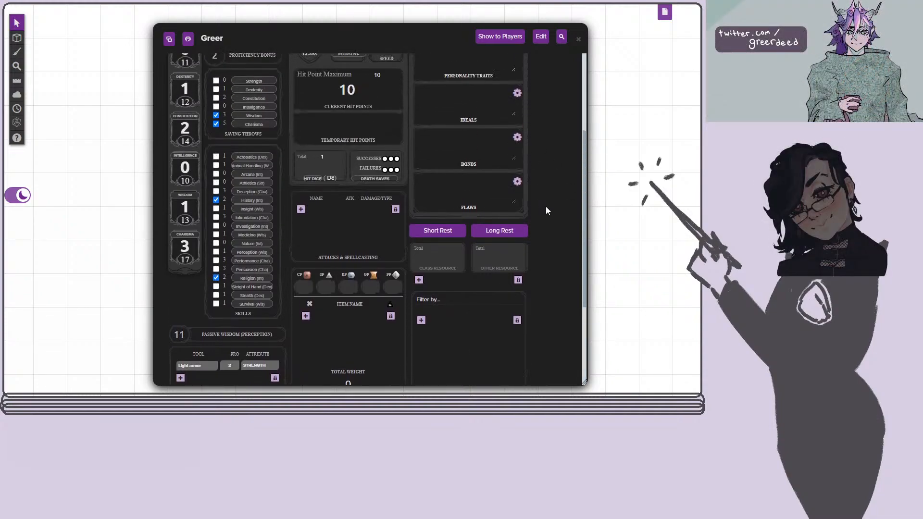
scroll(546, 211, "up", 1)
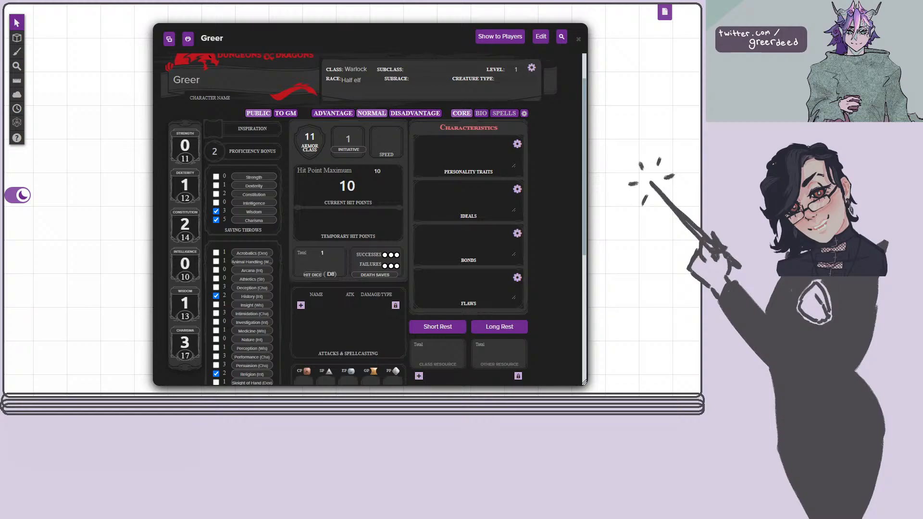
double_click(178, 357)
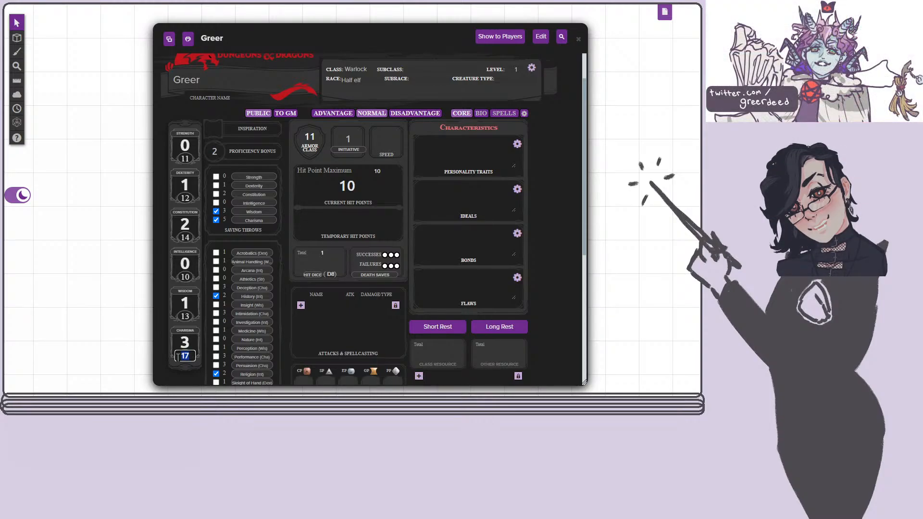
type("19")
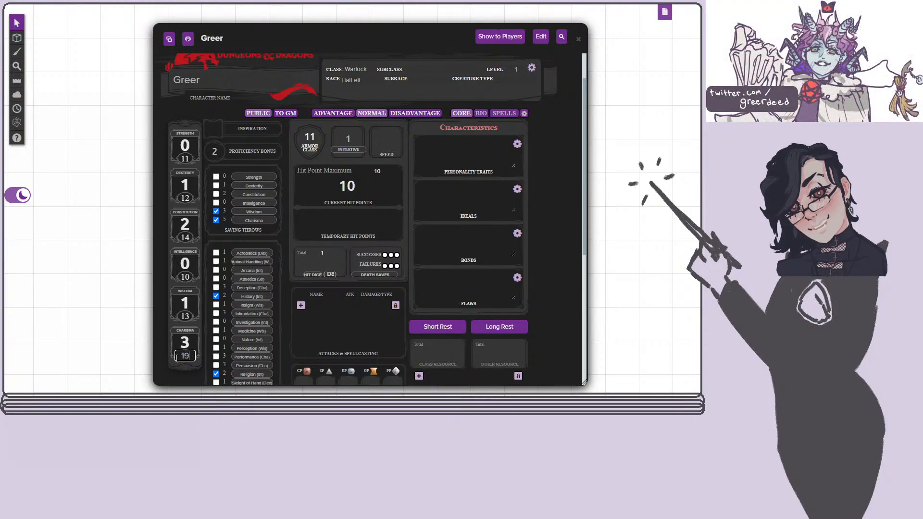
left_click(604, 359)
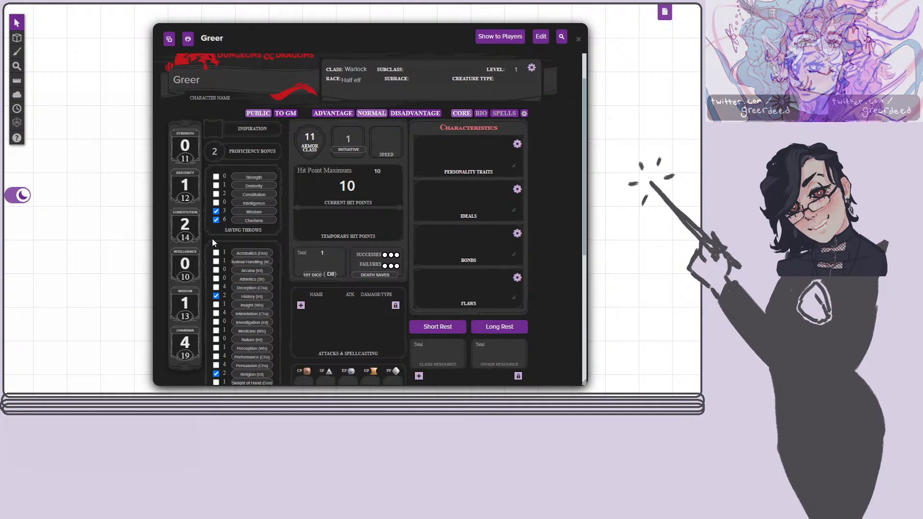
Set the Wisdom score to 14 and the Strength score to 12.
left_click(192, 315)
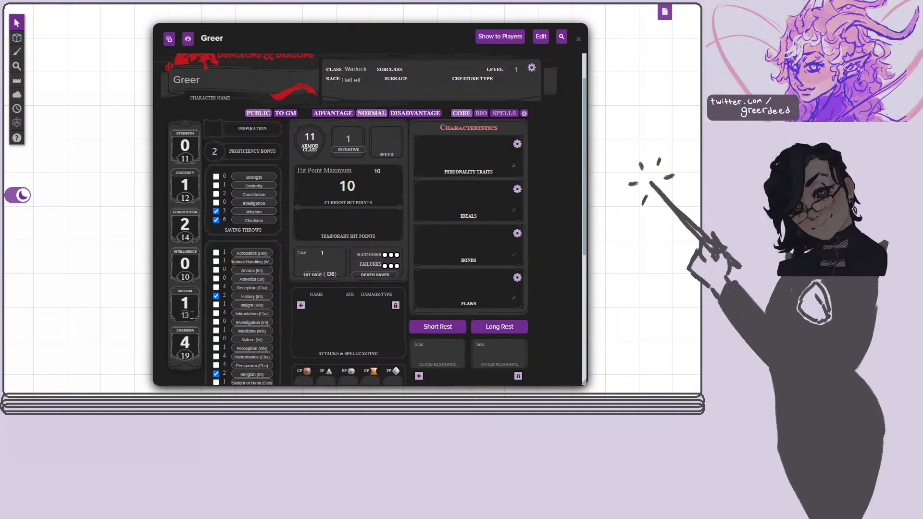
key("BackSpace")
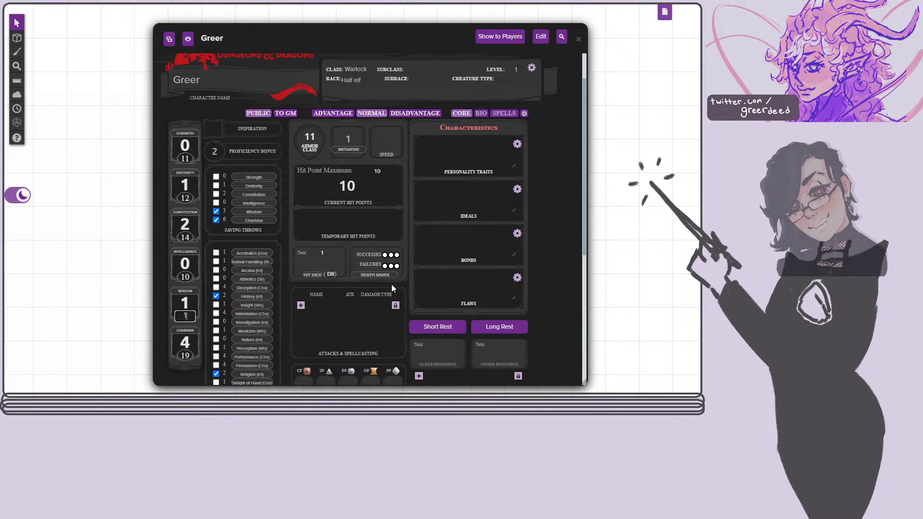
type("3")
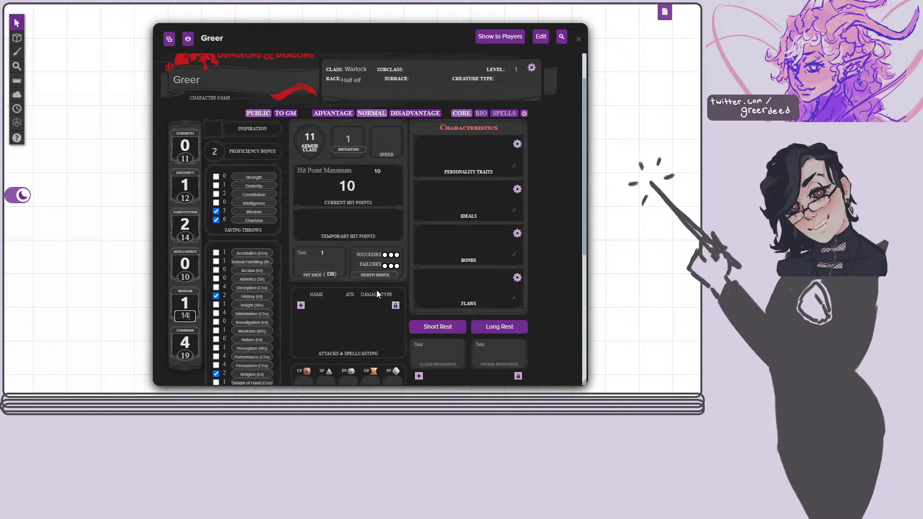
left_click(203, 301)
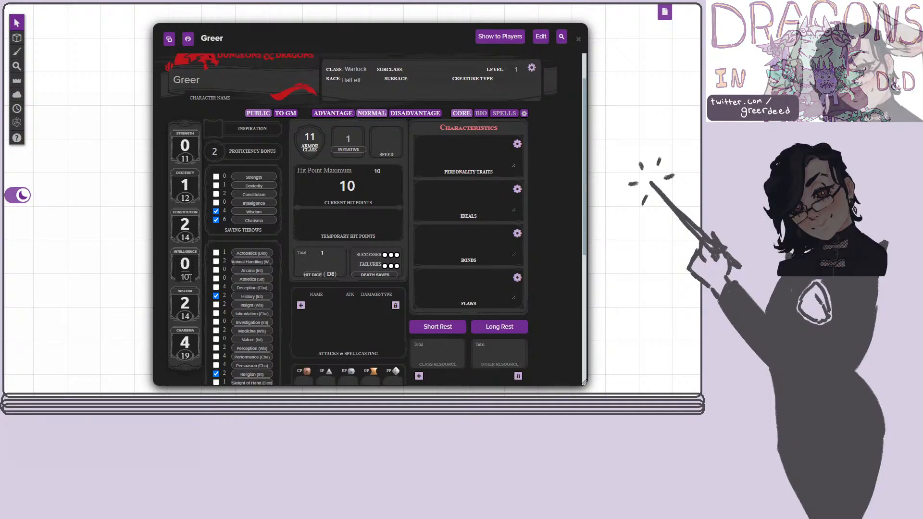
left_click(185, 158)
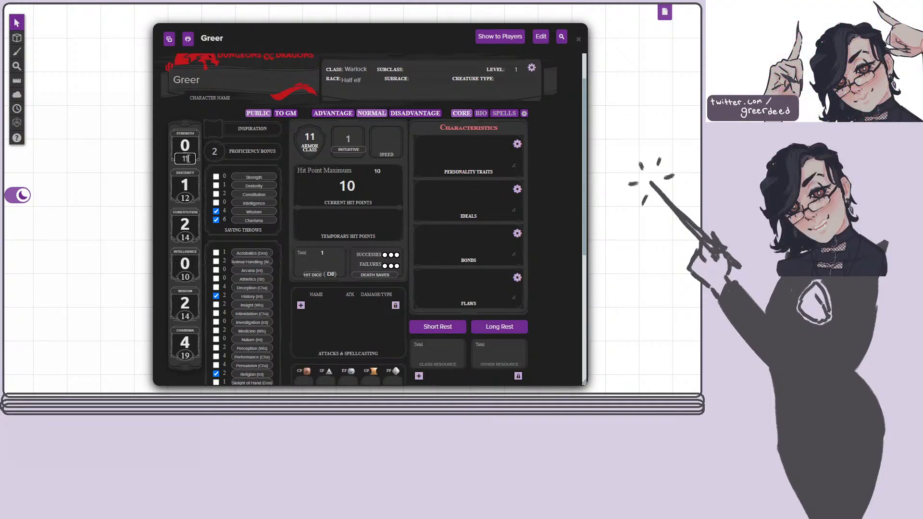
type("12")
left_click(248, 131)
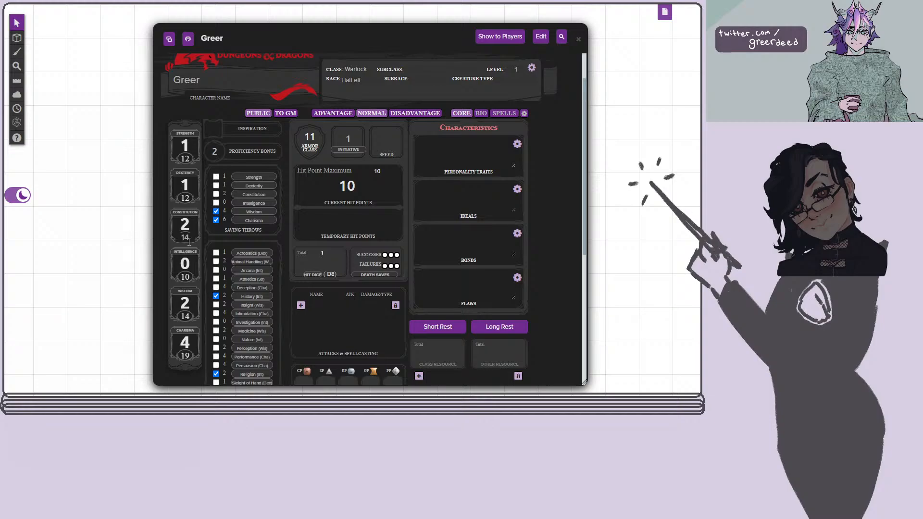
Set the character's speed to 30.
scroll(285, 248, "down", 1)
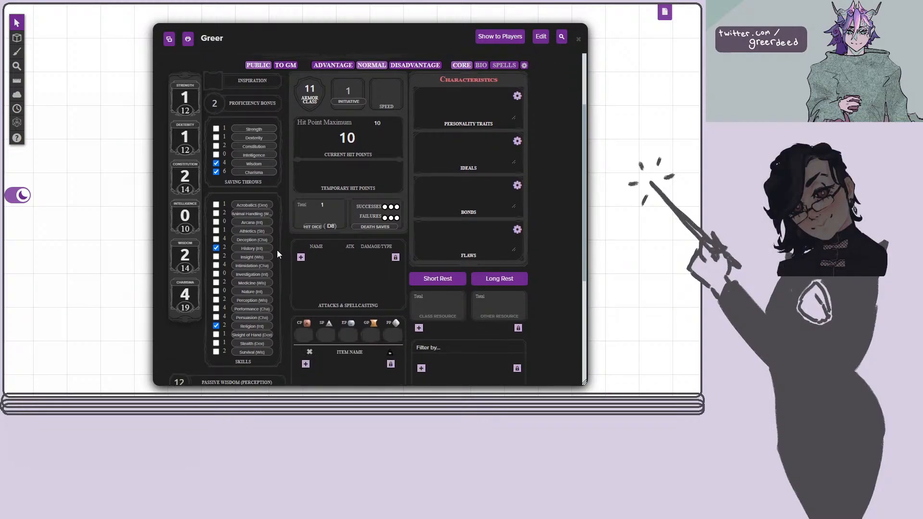
scroll(277, 254, "down", 2)
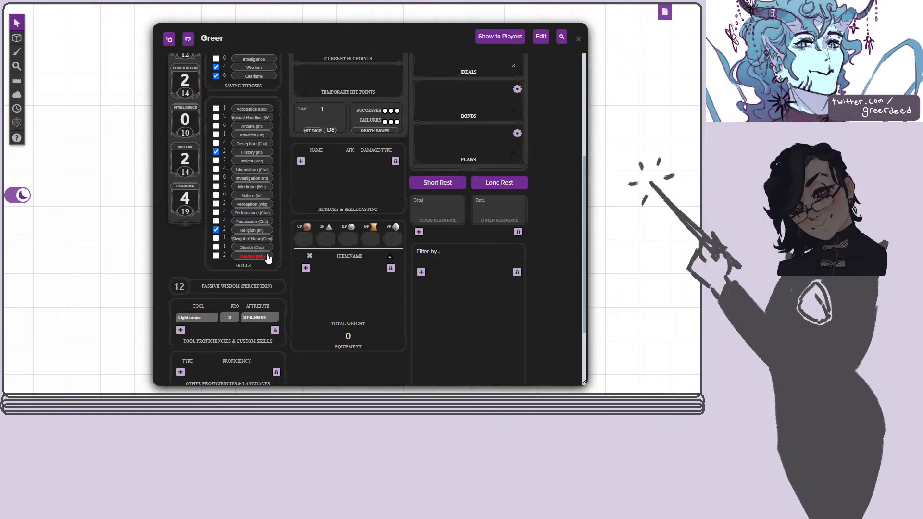
scroll(524, 139, "up", 4)
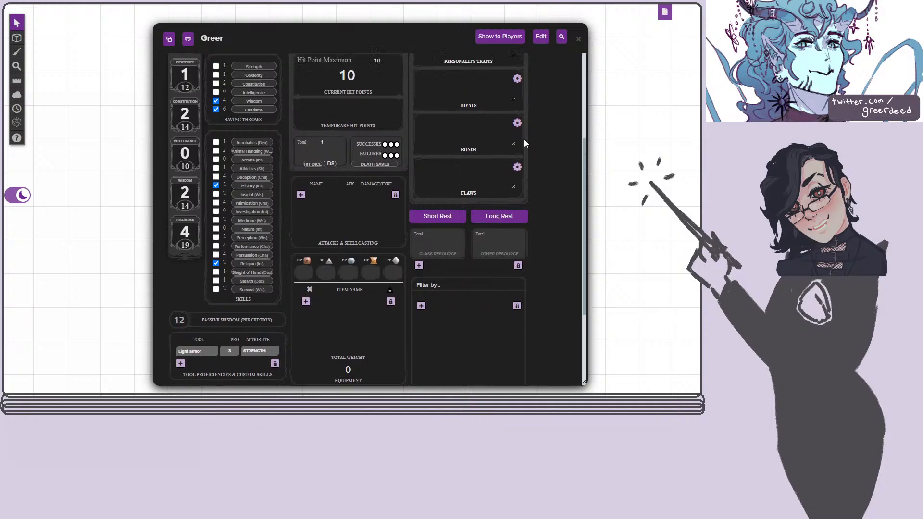
scroll(531, 150, "up", 1)
scroll(530, 161, "down", 5)
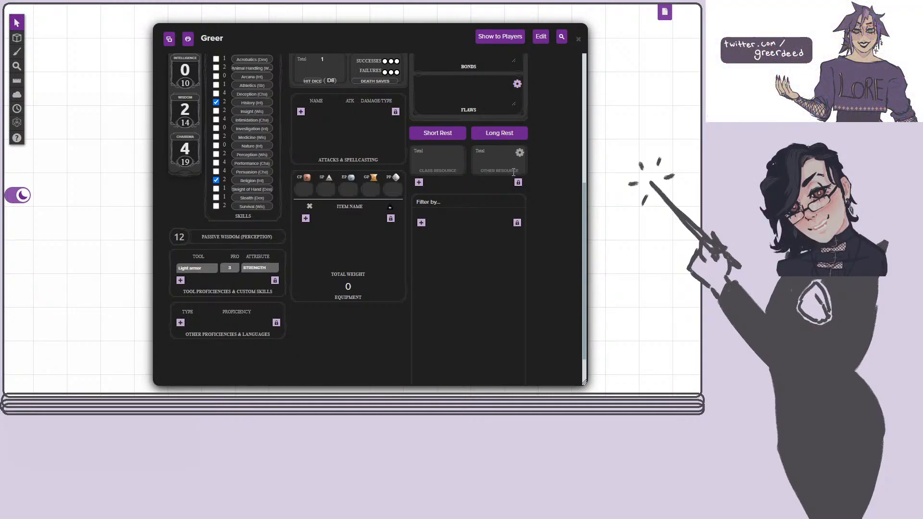
scroll(331, 134, "up", 5)
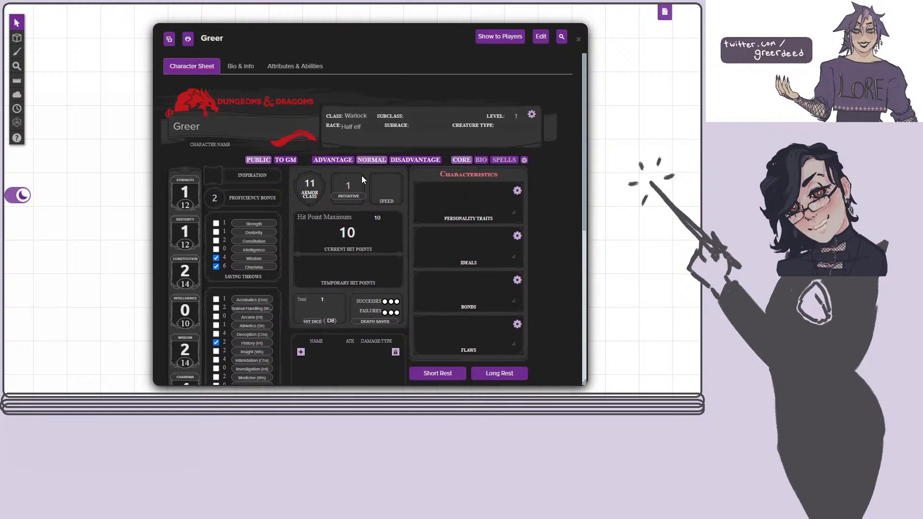
type("30")
left_click(563, 247)
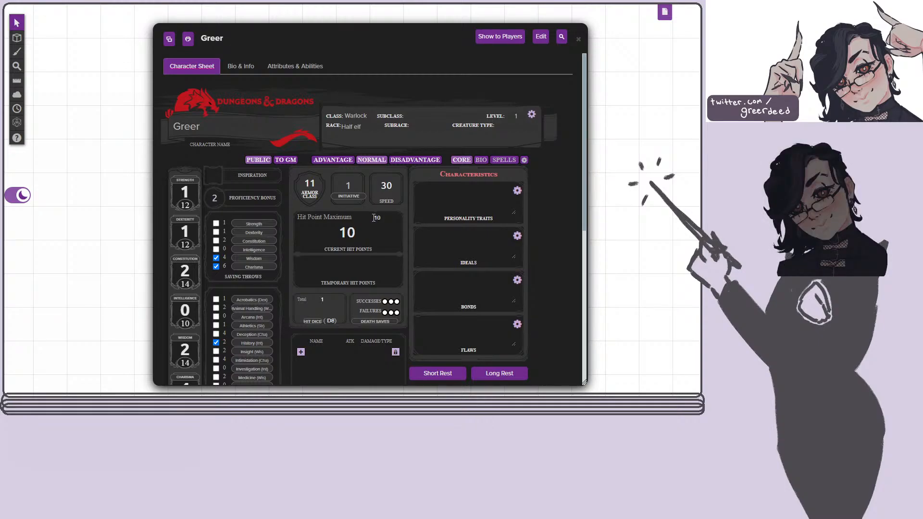
Add a new entry under Features & Traits and name it Fey Ancestry.
scroll(622, 305, "down", 3)
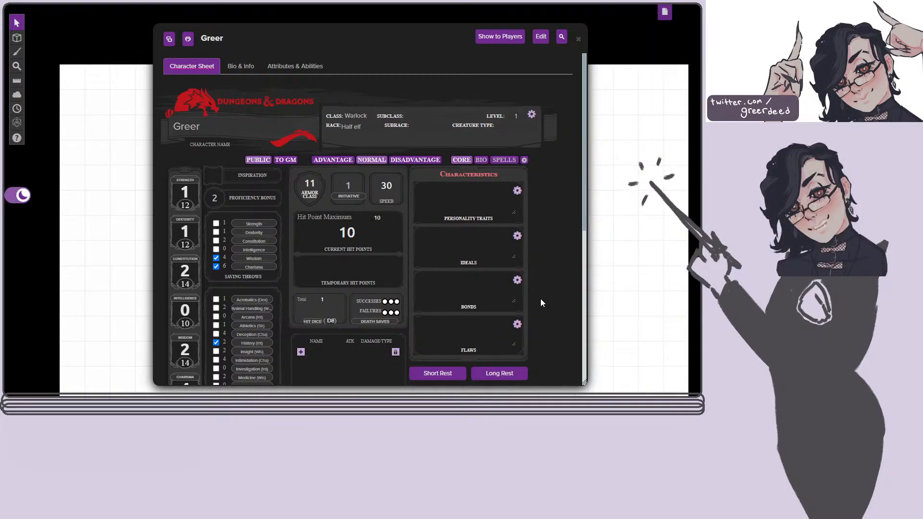
scroll(537, 293, "down", 4)
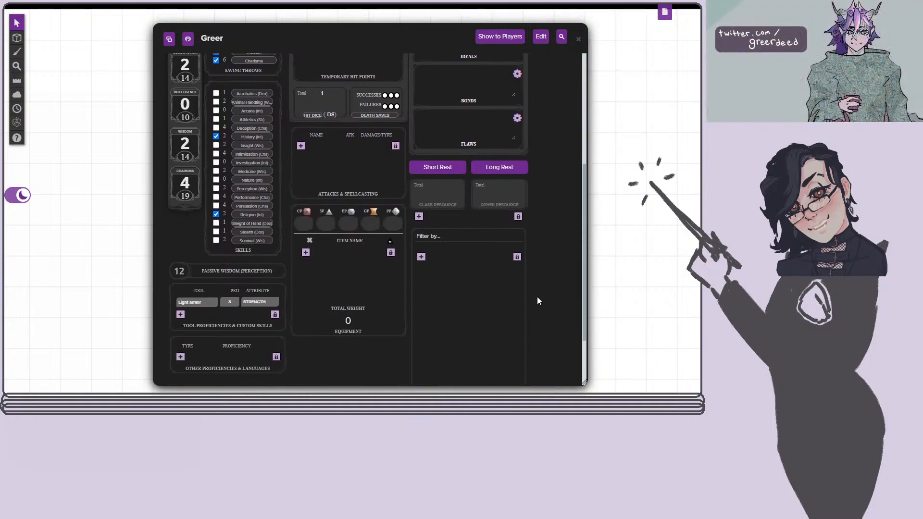
scroll(439, 278, "up", 5)
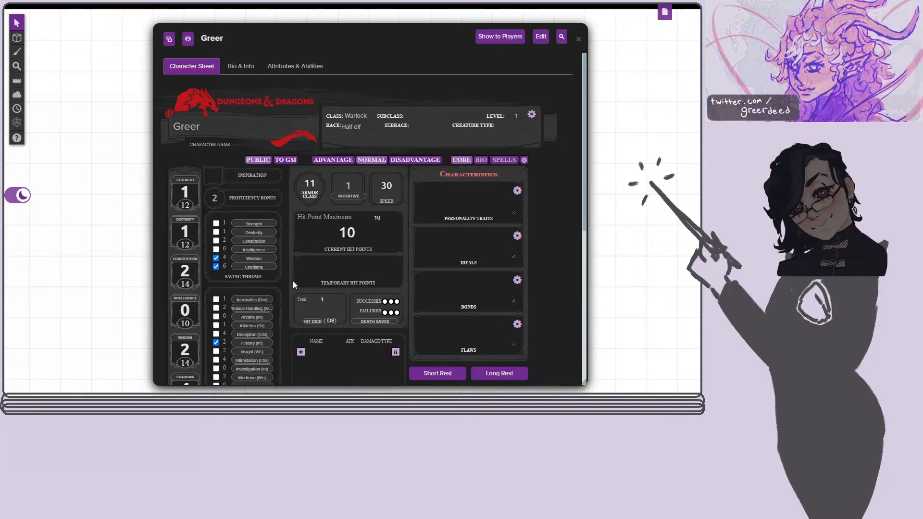
scroll(290, 264, "down", 6)
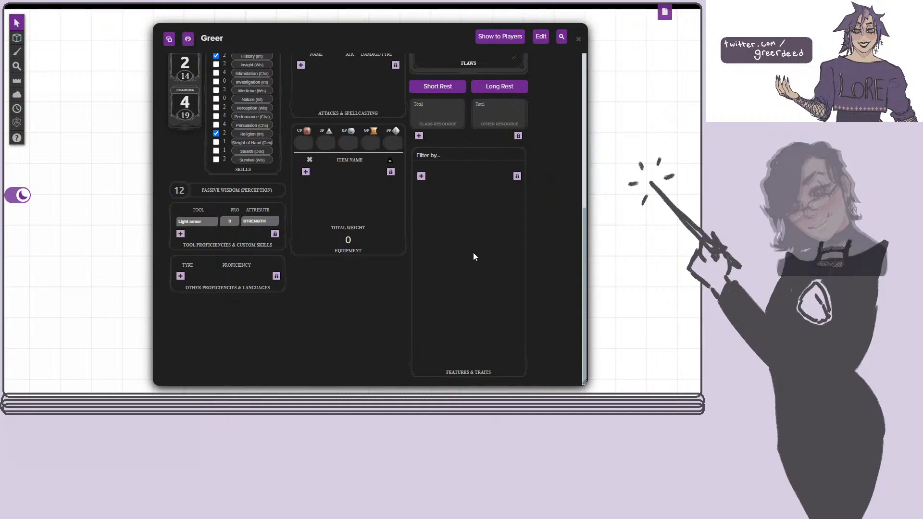
left_click(421, 176)
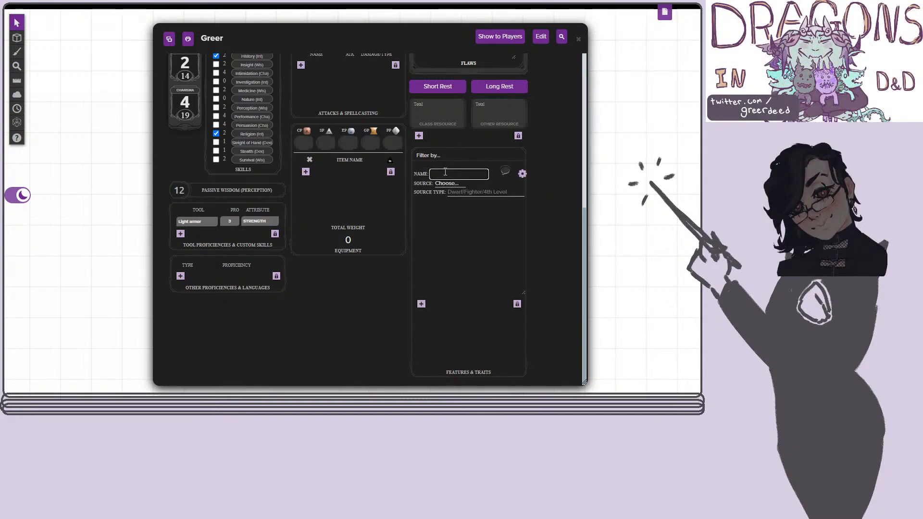
type("Fey A")
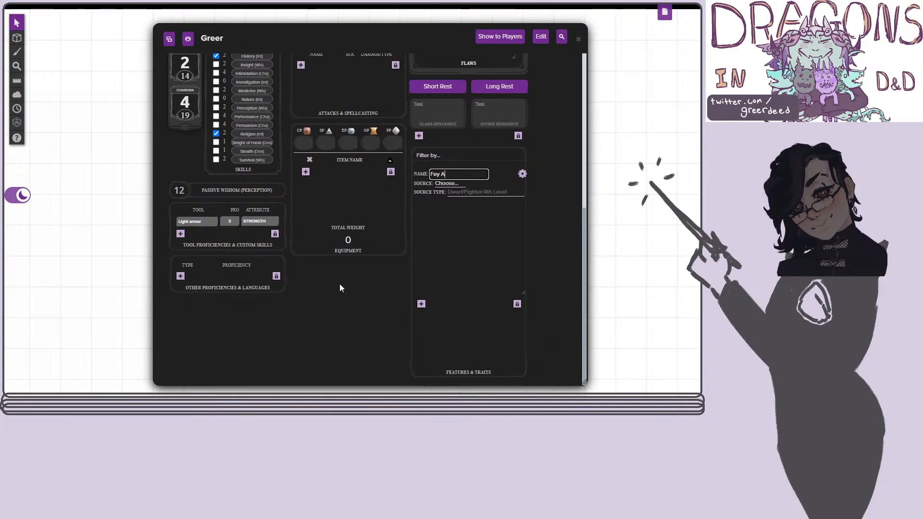
type("ncestry")
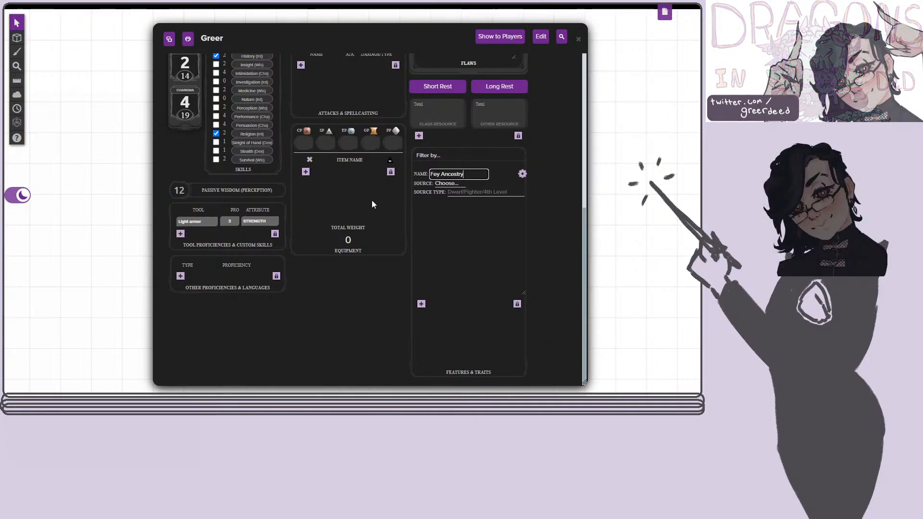
Set the Fey Ancestry trait's source to Racial and its source type to Half elf.
left_click(455, 184)
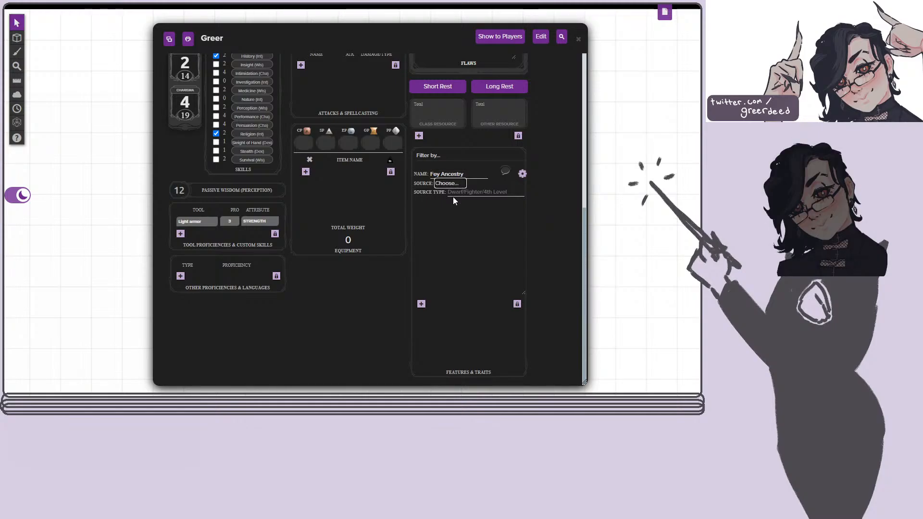
left_click(466, 188)
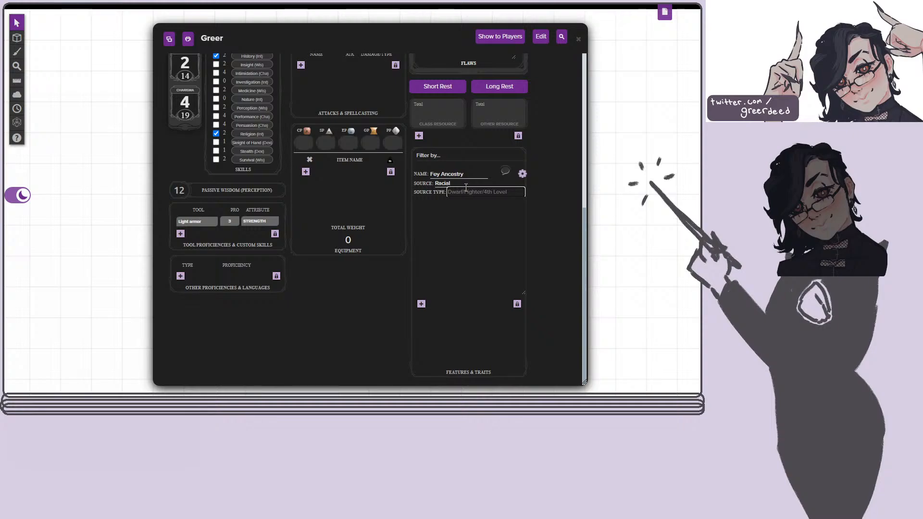
type("Hal")
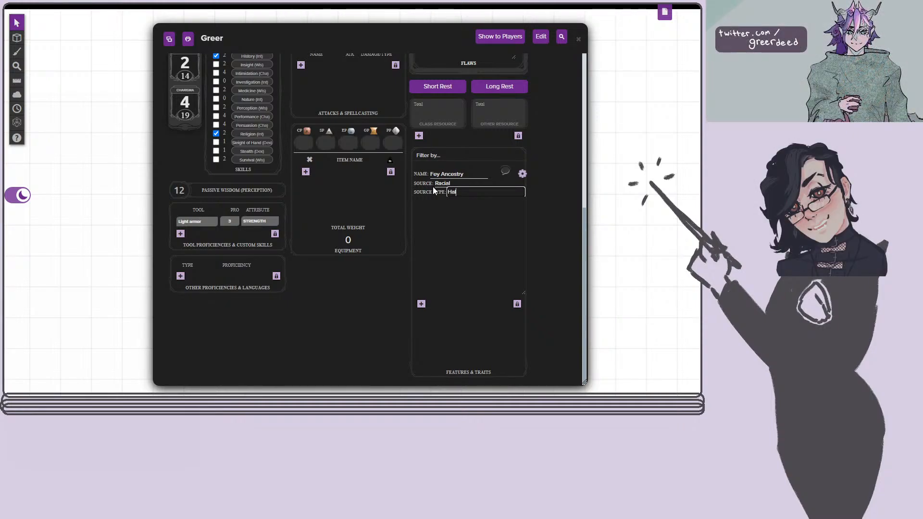
type("f elf")
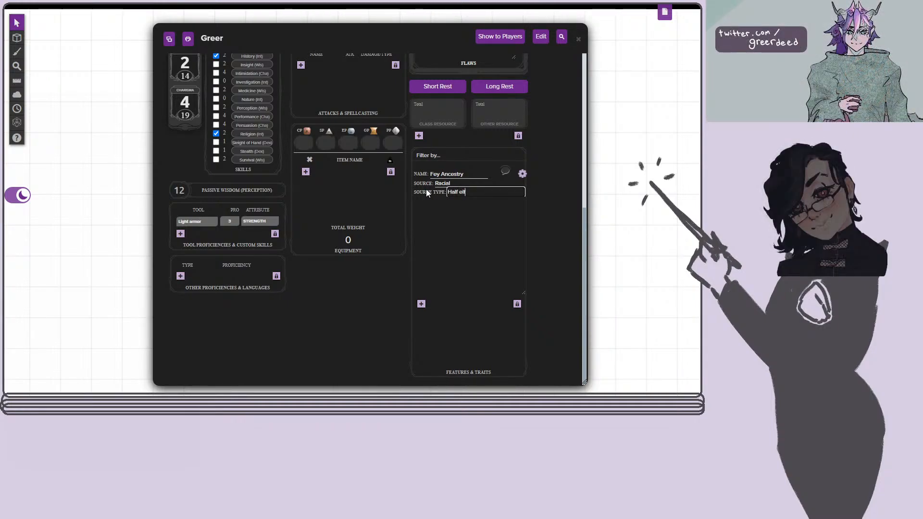
Describe the Fey Ancestry trait as giving advantage on saving throws against being charmed, and that magic can't put you to sleep.
left_click(461, 221)
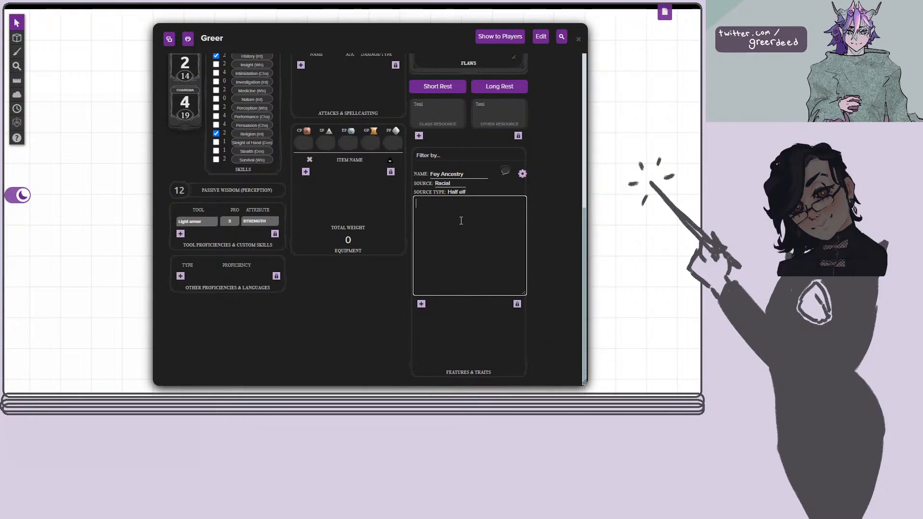
type("Advantage ")
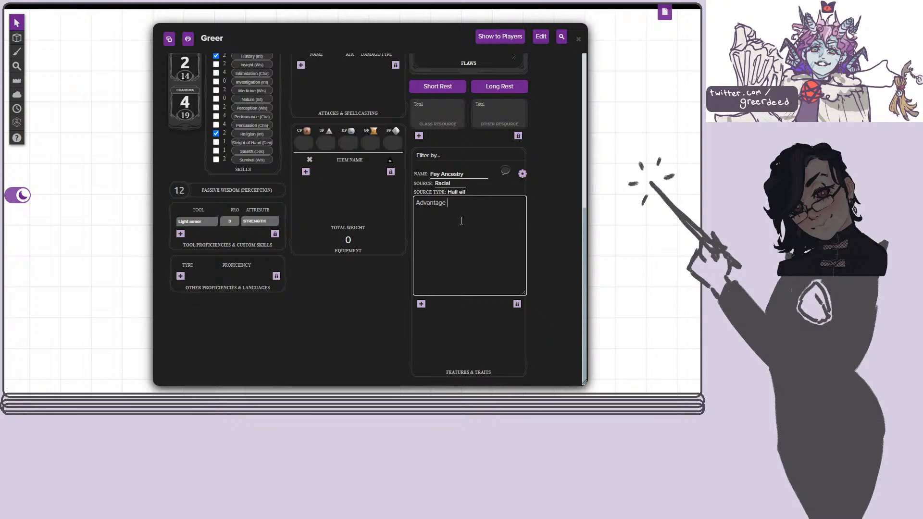
type("on savinf throws")
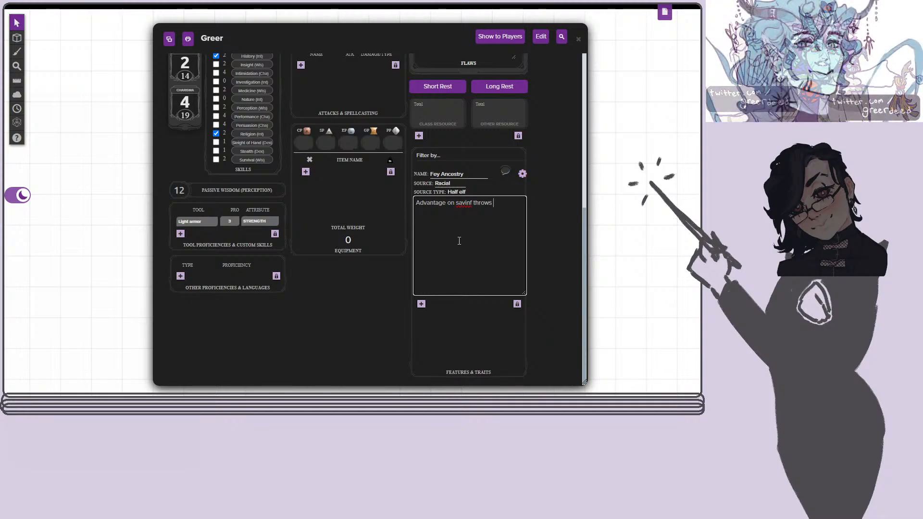
type(" against being cha")
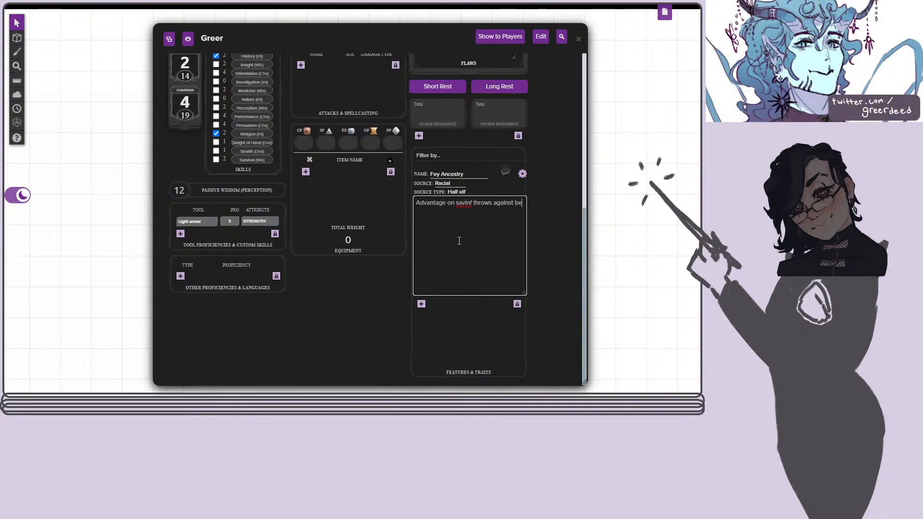
type("rmed.")
type("and magic ")
type("can't")
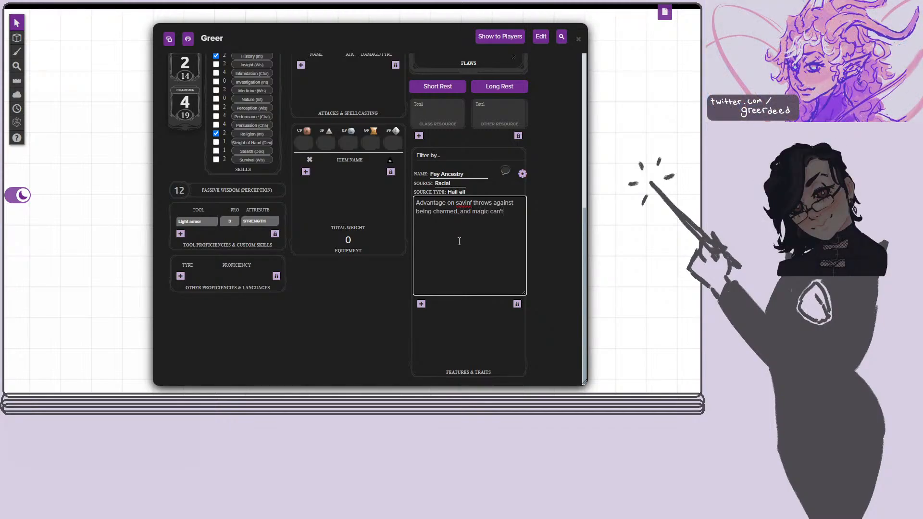
type(" put you to sleep.")
Correct the misspelled word to "saving" in the Fey Ancestry description and close the entry's editor.
left_click(548, 198)
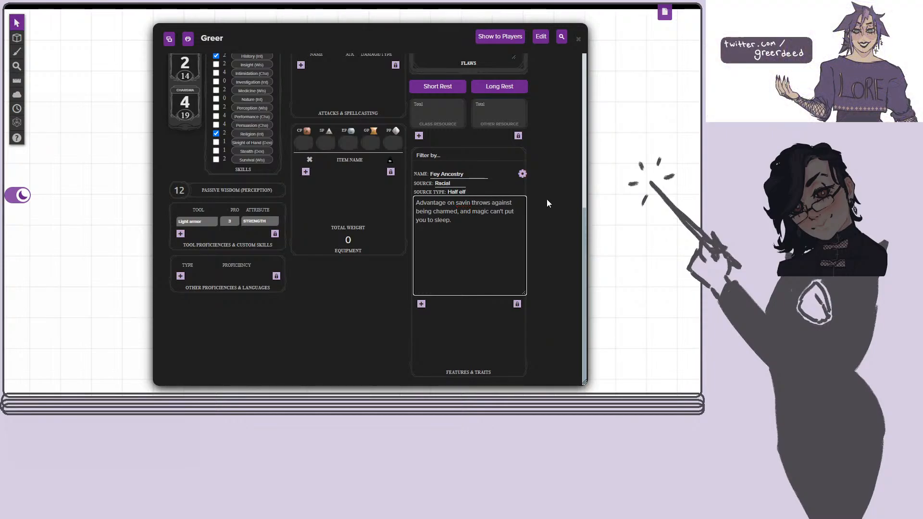
type("g")
left_click(495, 222)
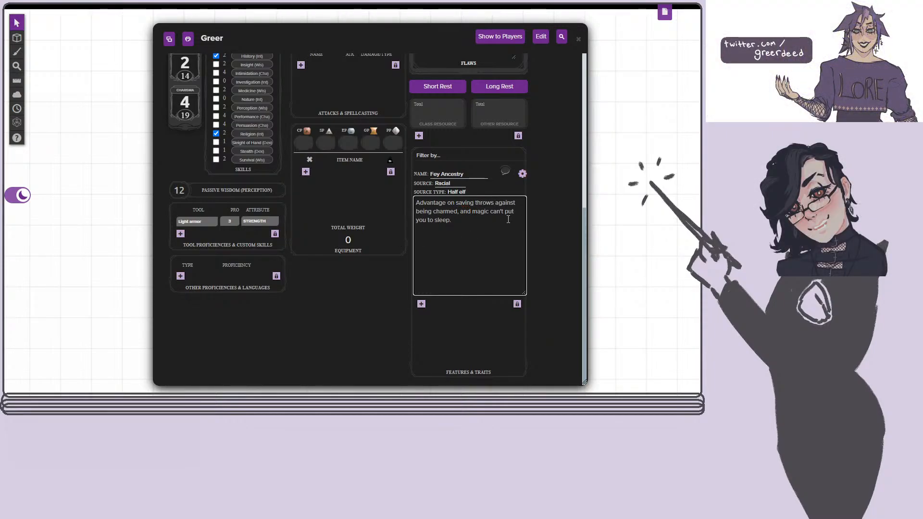
left_click(522, 174)
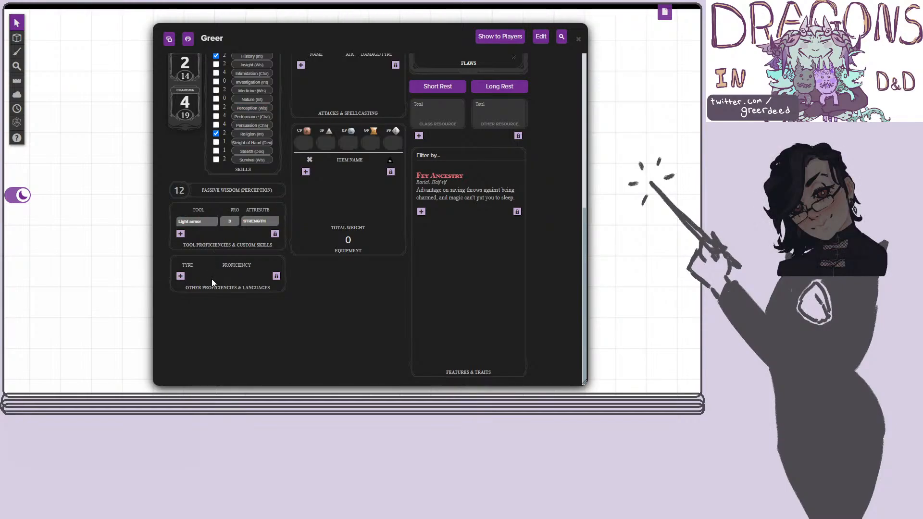
Add a blank Language entry under Other Proficiencies & Languages and collapse it.
left_click(181, 276)
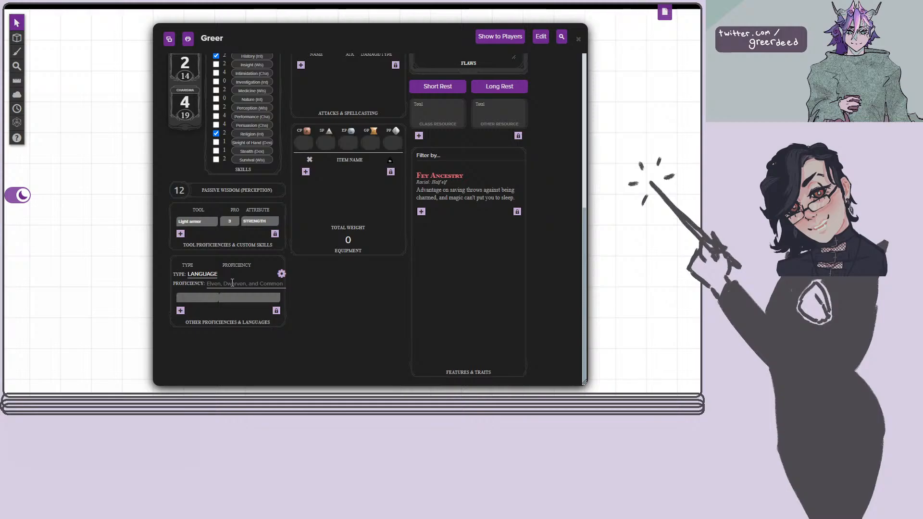
left_click(281, 275)
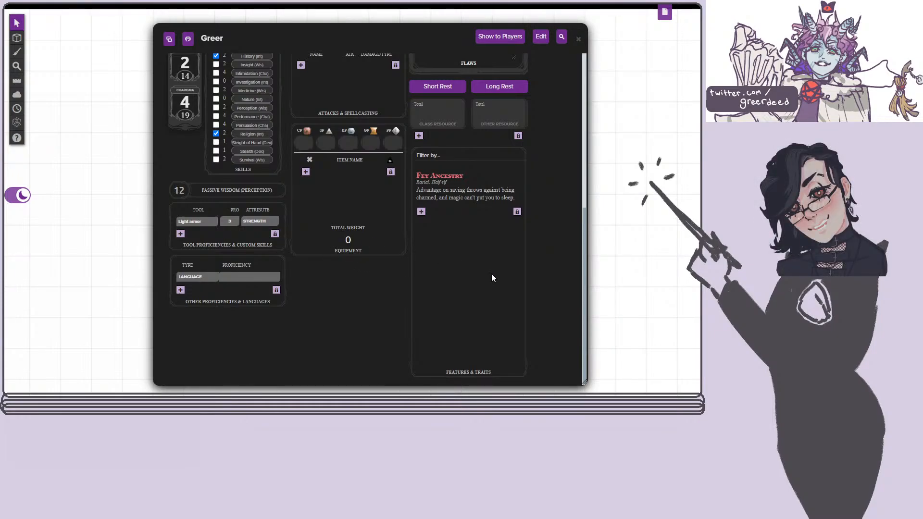
Examine the settings of the Light armor entry under Tool Proficiencies & Custom Skills, and close them.
scroll(479, 312, "up", 4)
scroll(394, 327, "down", 4)
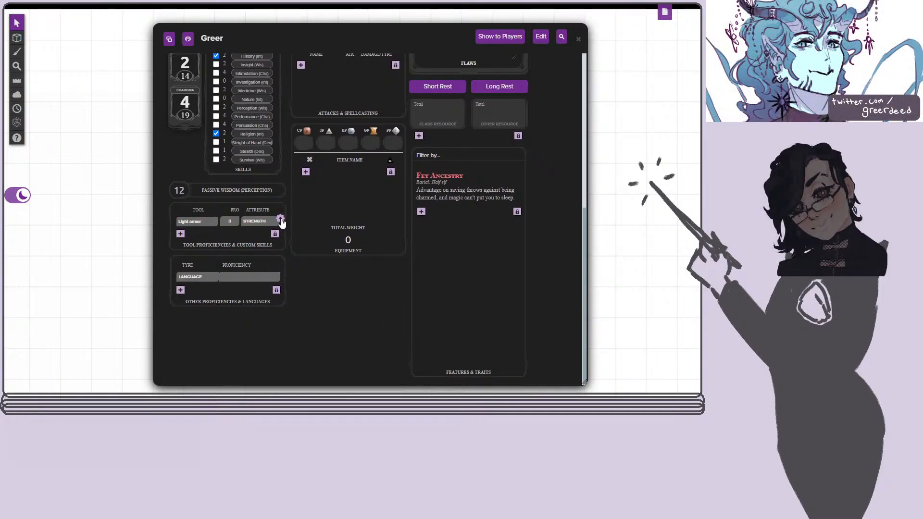
left_click(280, 220)
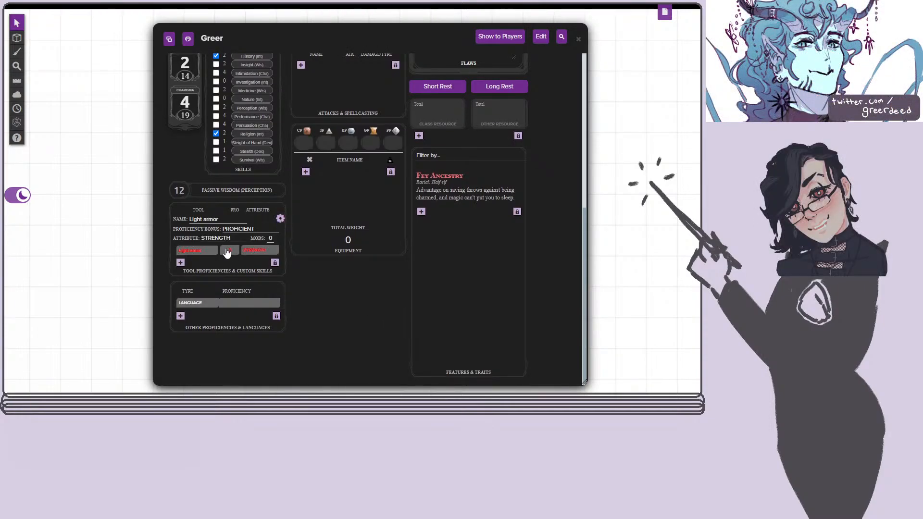
left_click(281, 219)
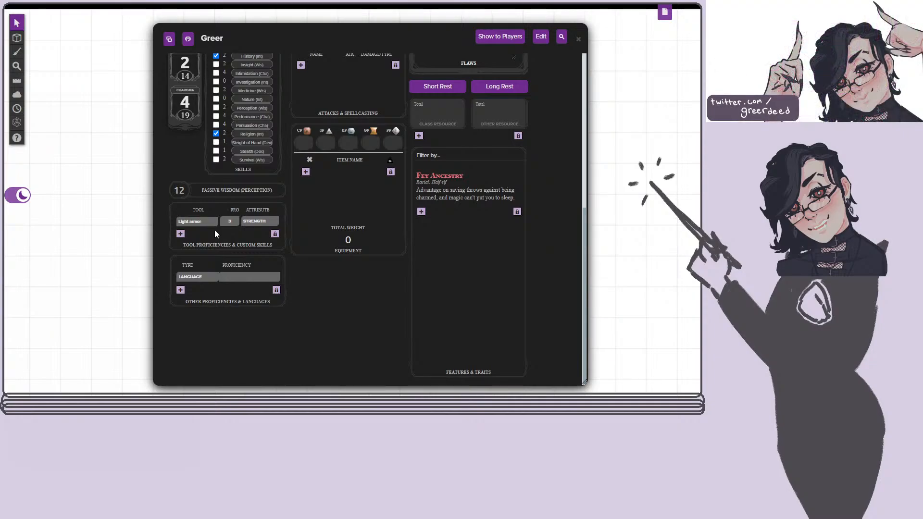
Bring Shortbow onto the sheet as a weapon proficiency under Other Proficiencies & Languages.
mouse_move(198, 227)
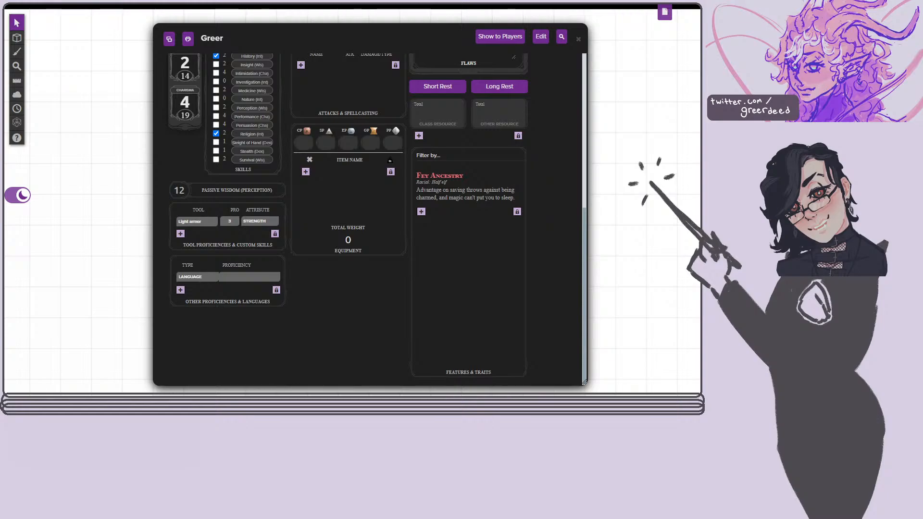
left_click_drag(755, 269, 391, 220)
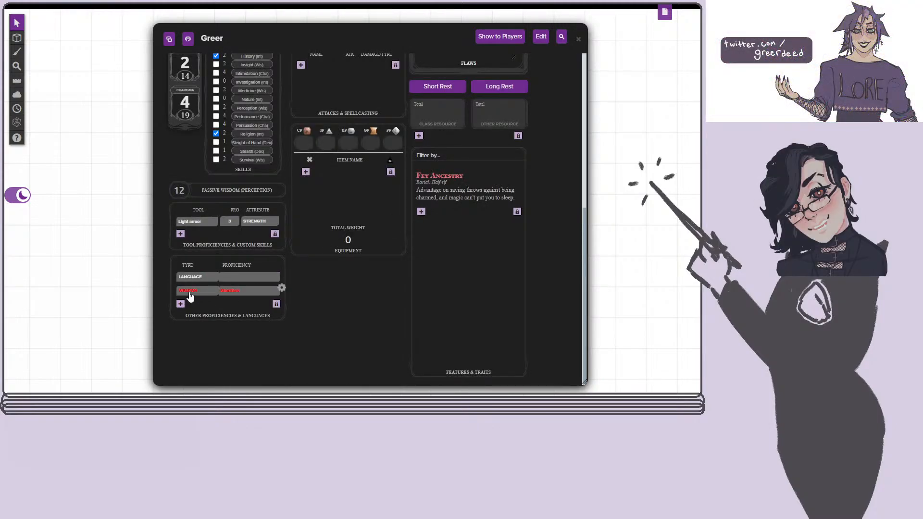
mouse_move(188, 291)
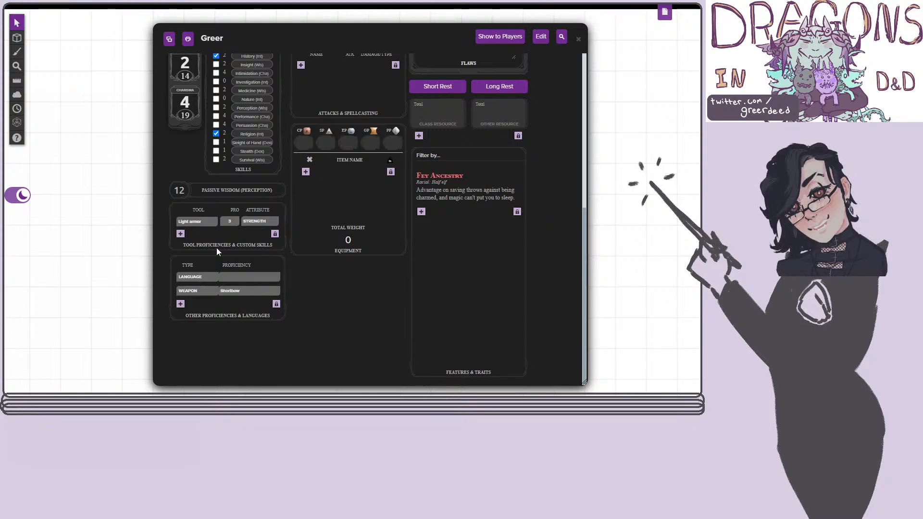
Bring the Shortbow item onto the character sheet as equipment with its attack.
scroll(389, 193, "up", 4)
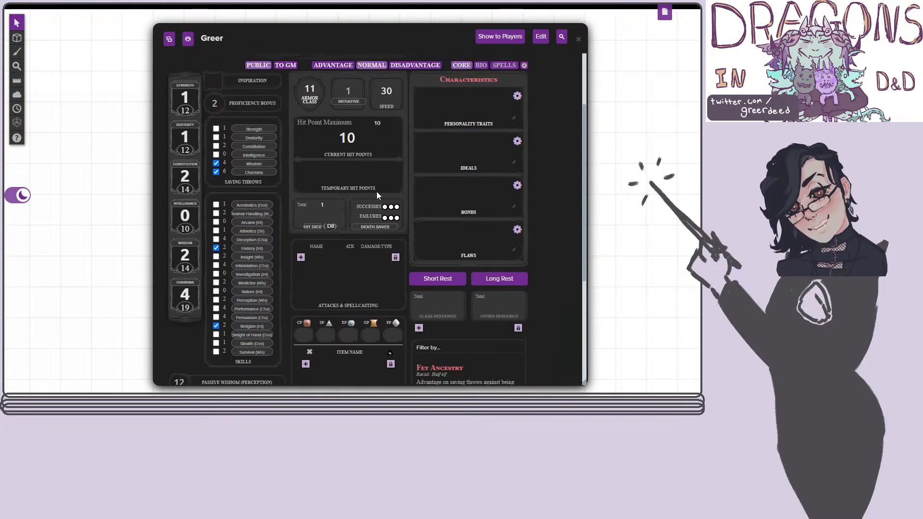
scroll(336, 262, "up", 3)
scroll(335, 263, "down", 5)
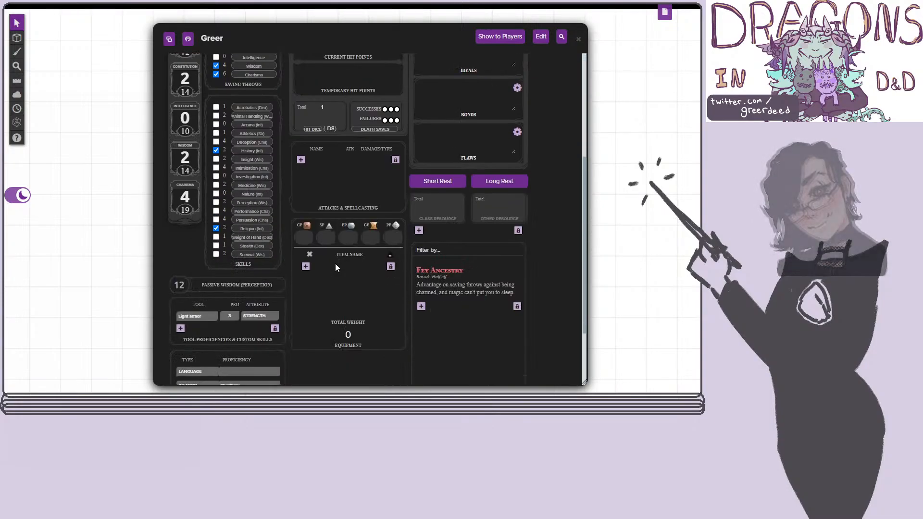
scroll(296, 159, "down", 2)
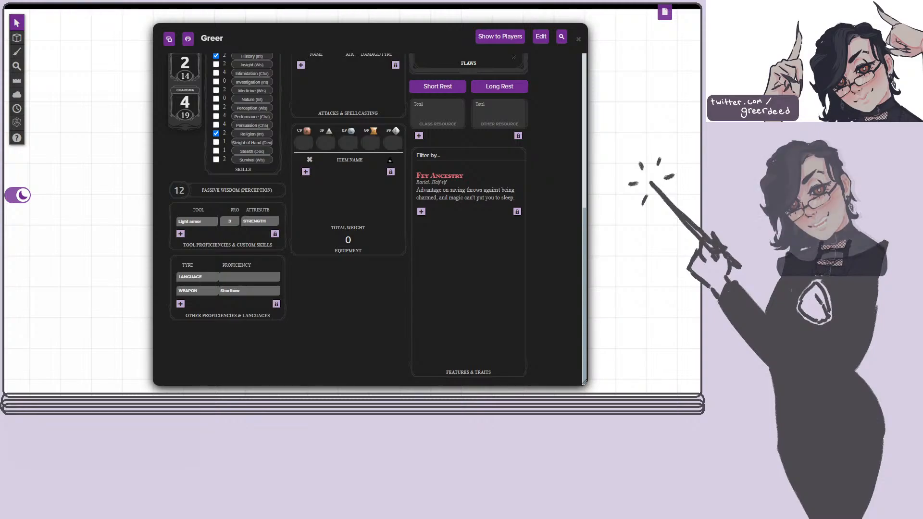
scroll(443, 201, "up", 5)
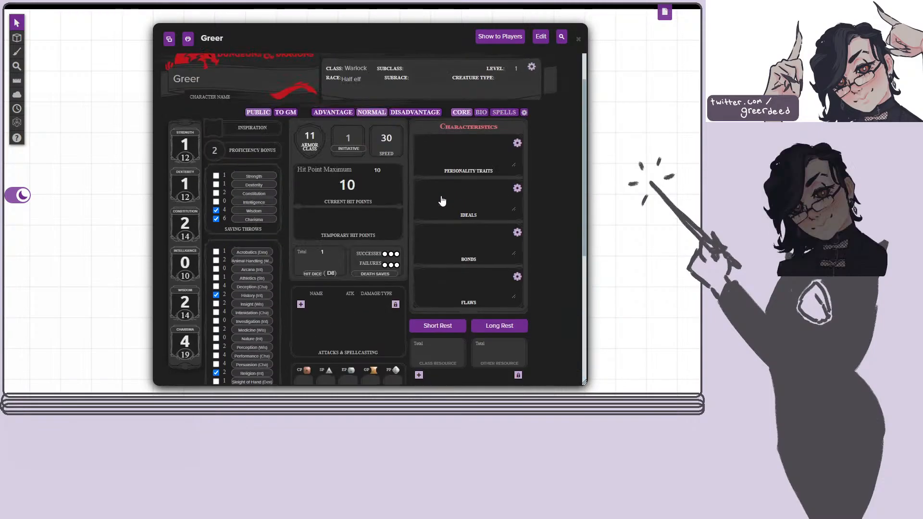
left_click_drag(721, 114, 346, 206)
Open the detailed settings of the Shortbow entry under Attacks & Spellcasting.
scroll(351, 289, "down", 2)
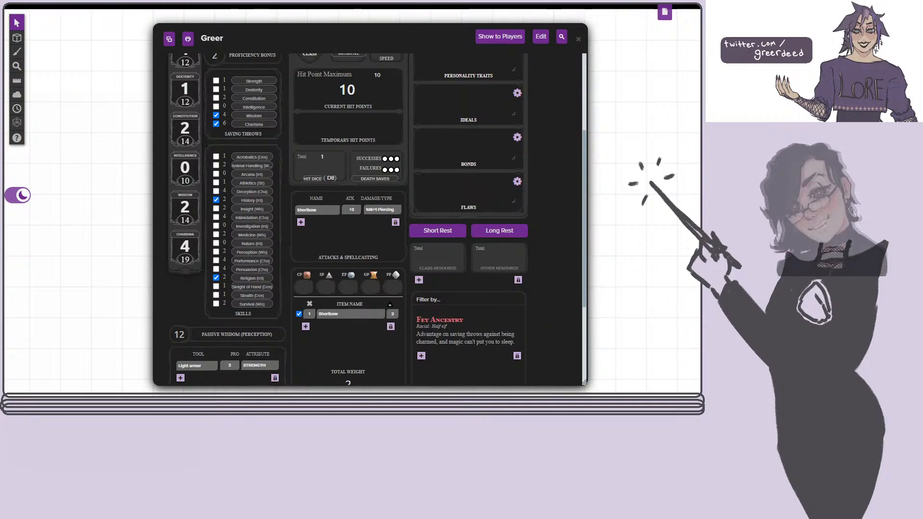
scroll(372, 116, "up", 3)
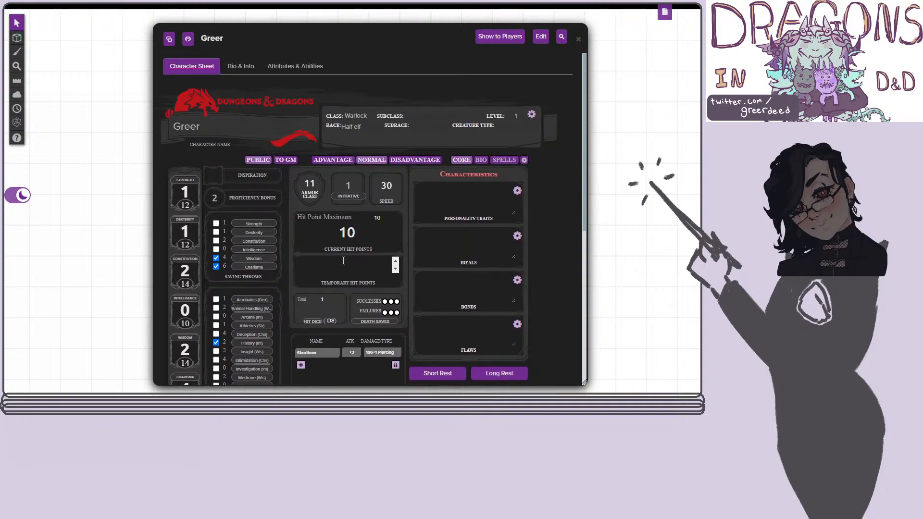
scroll(384, 238, "down", 2)
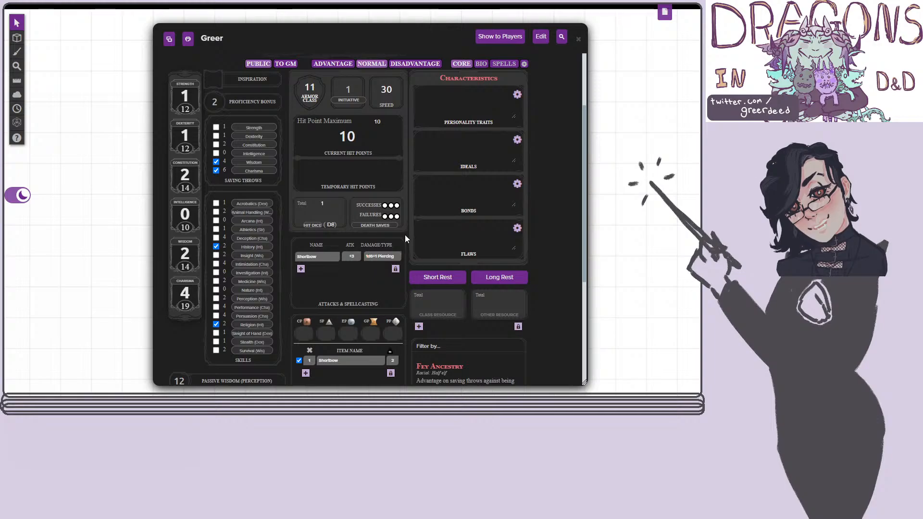
left_click(400, 253)
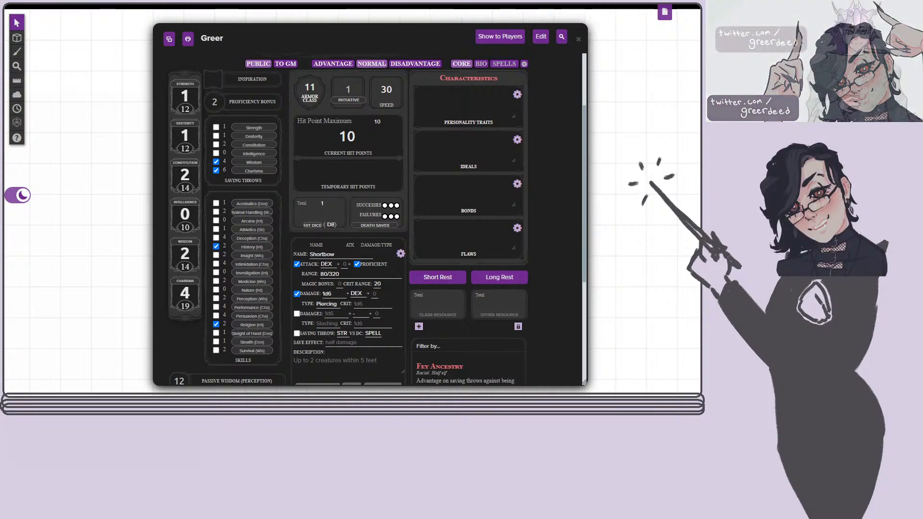
Examine the attack, range and damage settings of the Shortbow entry under Attacks & Spellcasting, and close them.
scroll(283, 304, "down", 1)
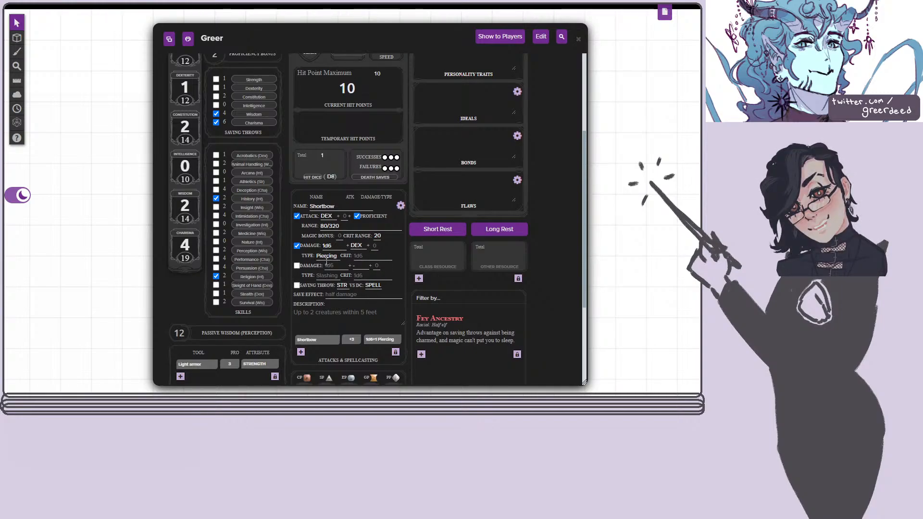
scroll(381, 281, "down", 2)
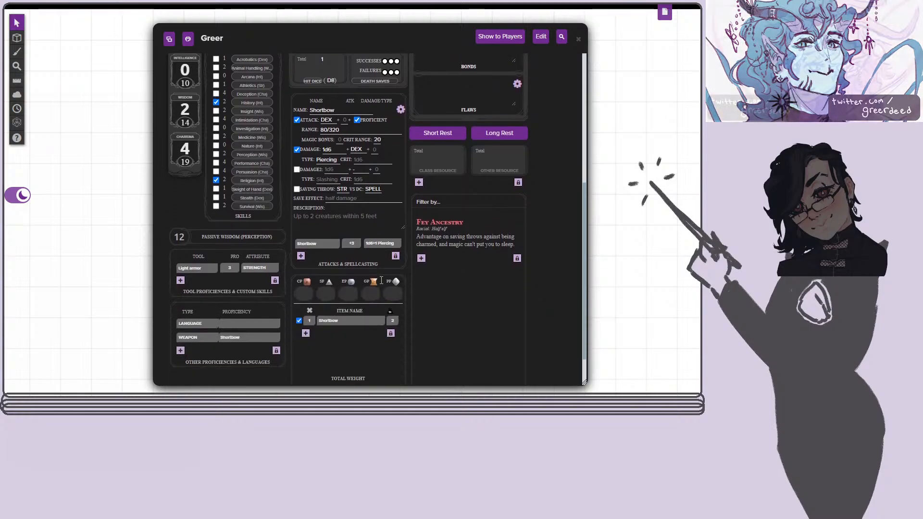
scroll(380, 280, "up", 1)
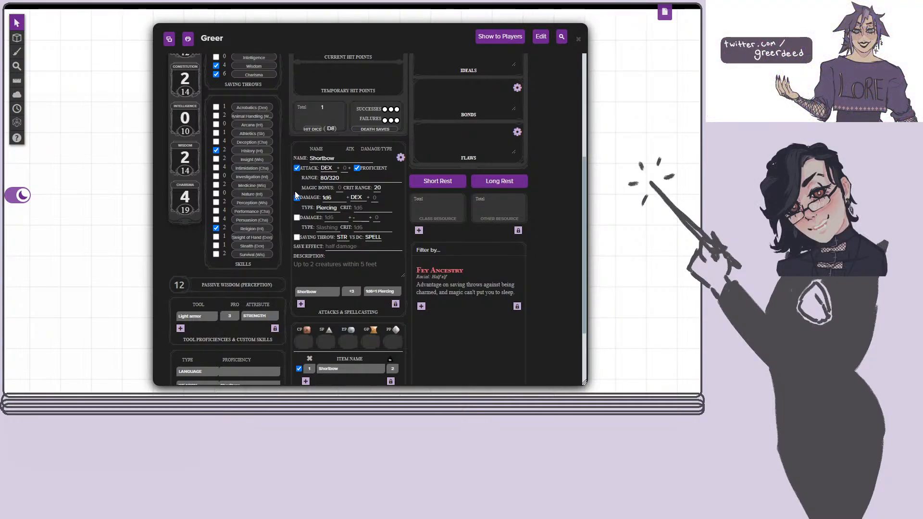
left_click(400, 158)
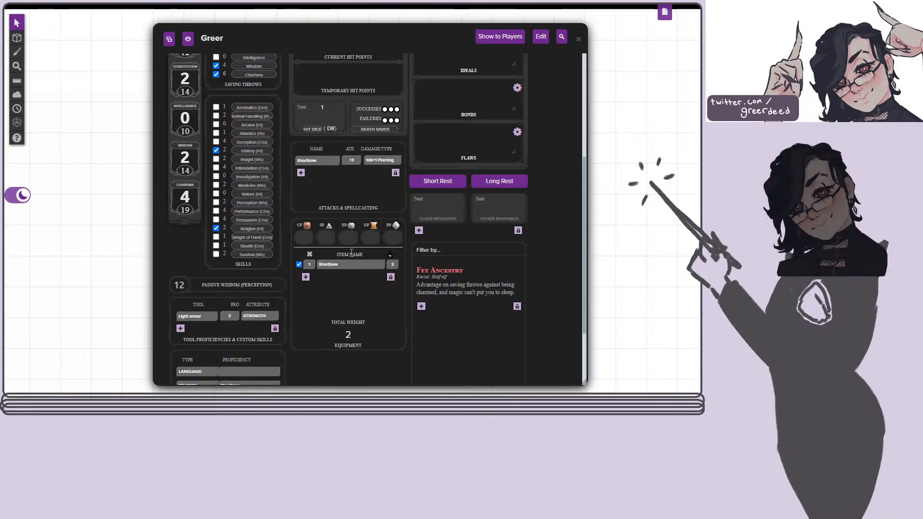
Mark Medicine and Arcana as proficient in the skills list.
scroll(346, 284, "down", 2)
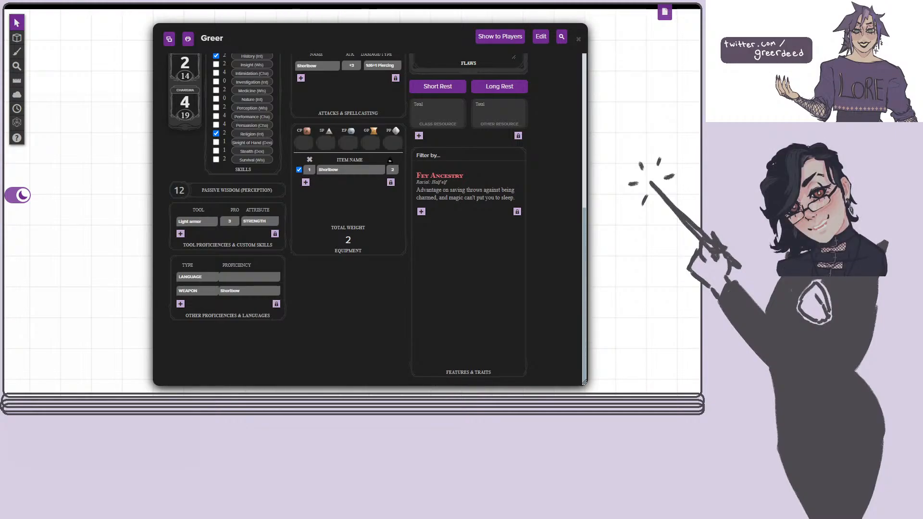
scroll(334, 247, "up", 4)
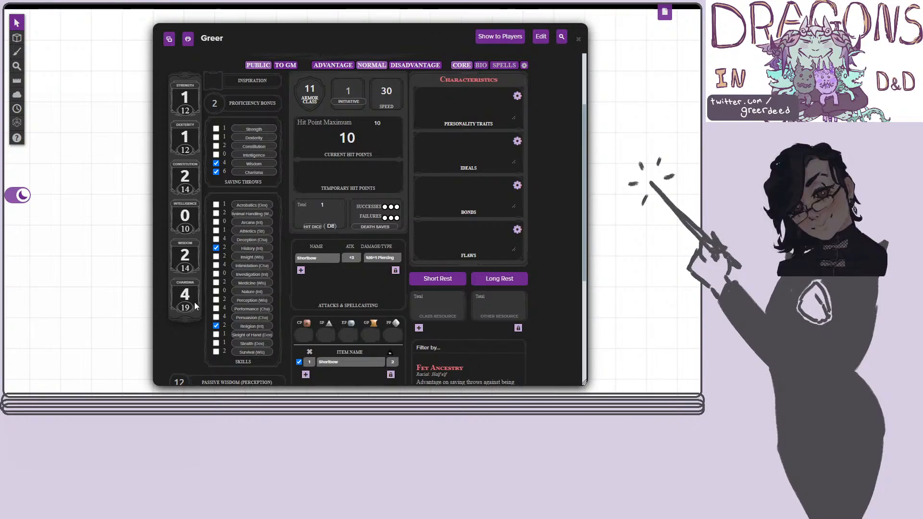
left_click(216, 283)
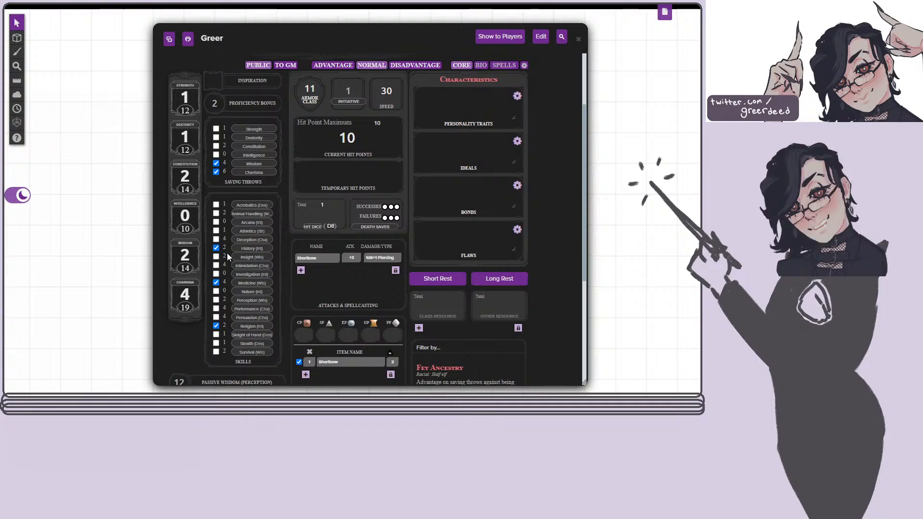
left_click(217, 223)
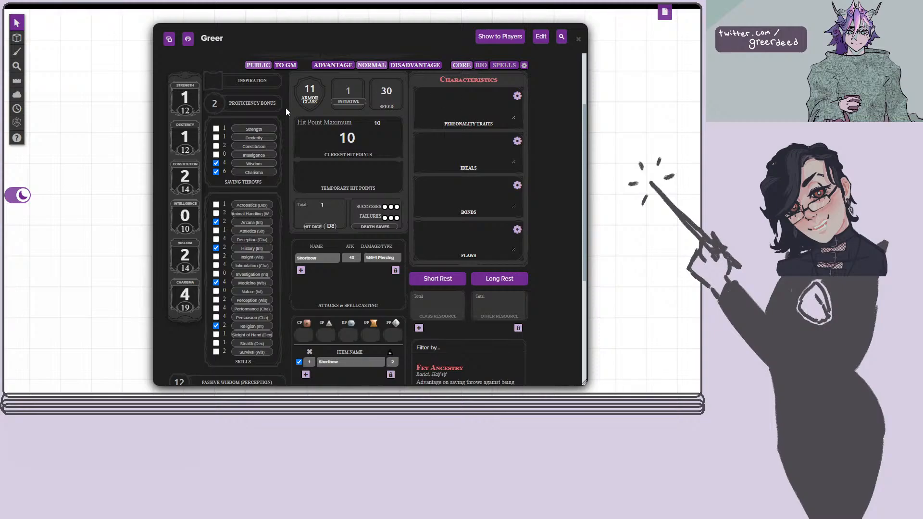
Try removing the Wisdom saving throw proficiency, and restore it.
scroll(537, 207, "down", 5)
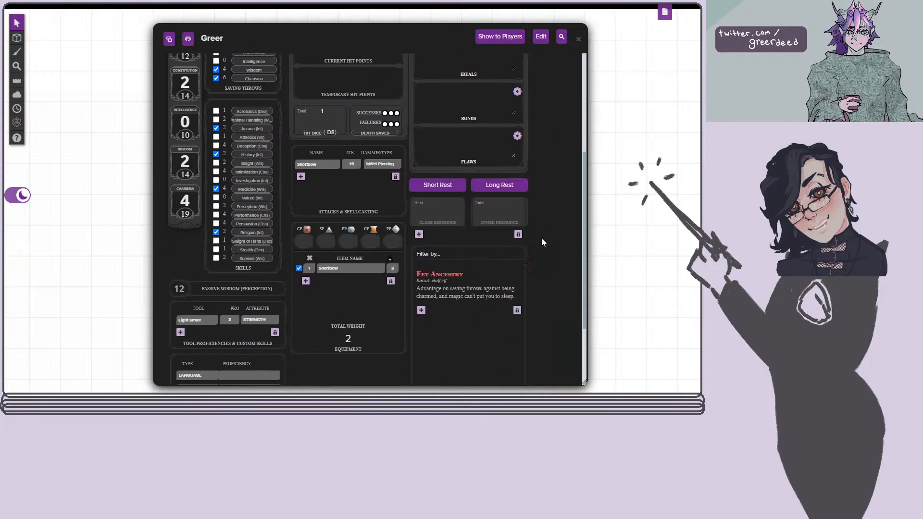
scroll(540, 243, "up", 6)
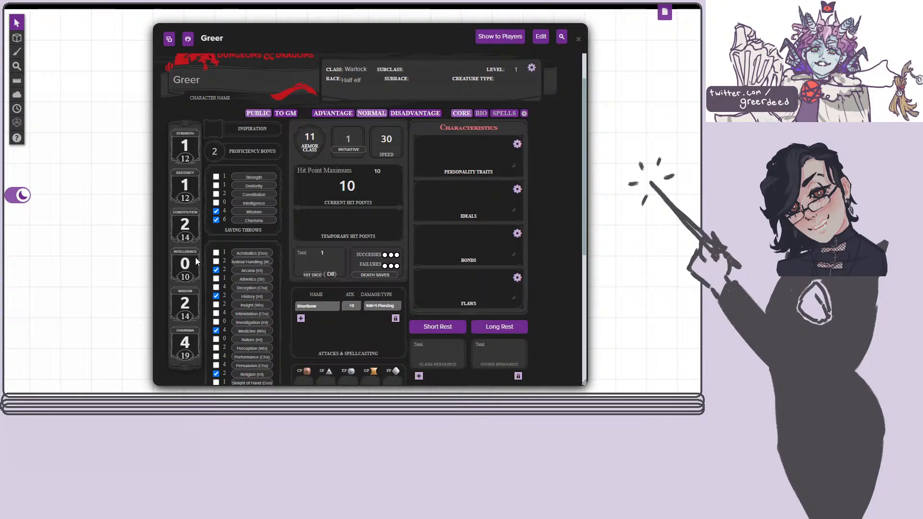
left_click(216, 212)
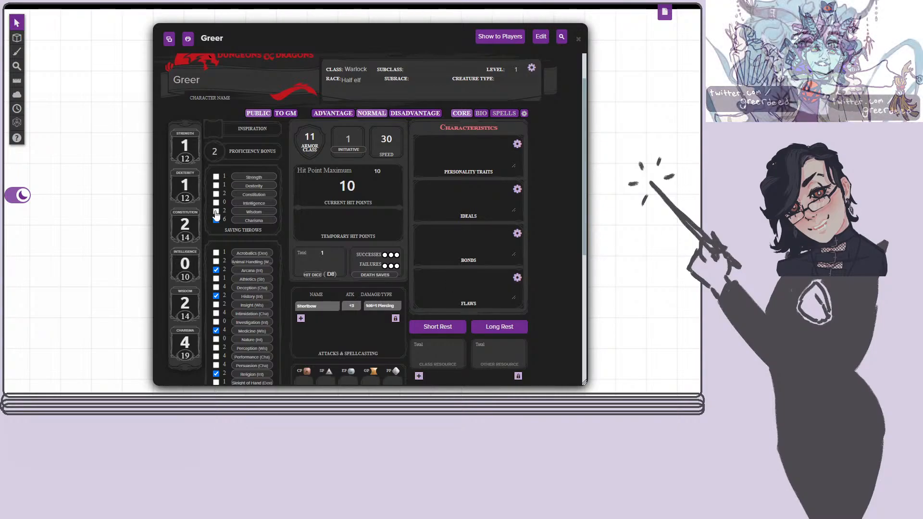
scroll(211, 266, "up", 1)
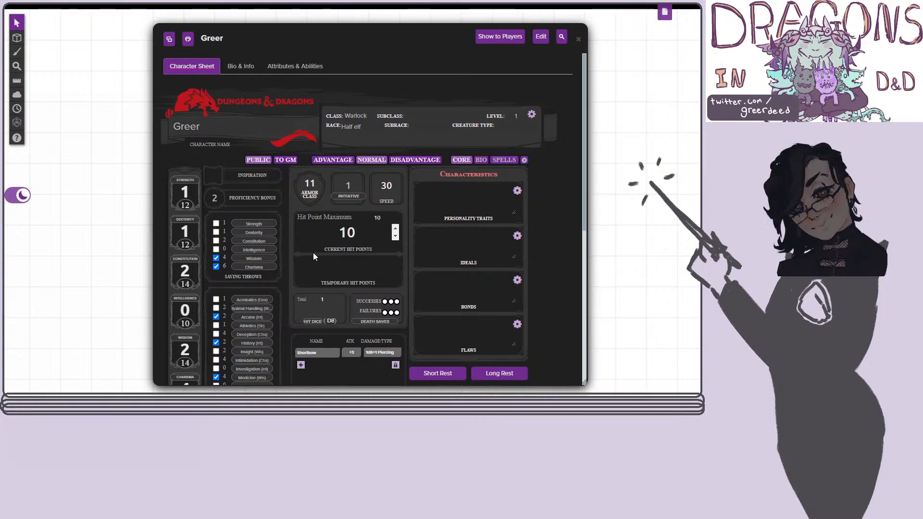
Look over the skills, proficiencies, Personality Traits, equipment and Class Resource areas of the core sheet.
scroll(312, 252, "down", 2)
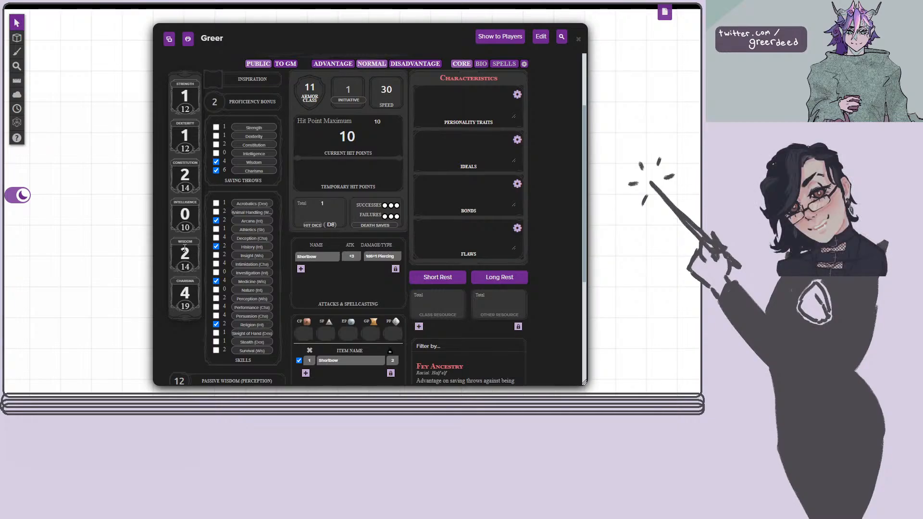
scroll(269, 267, "down", 3)
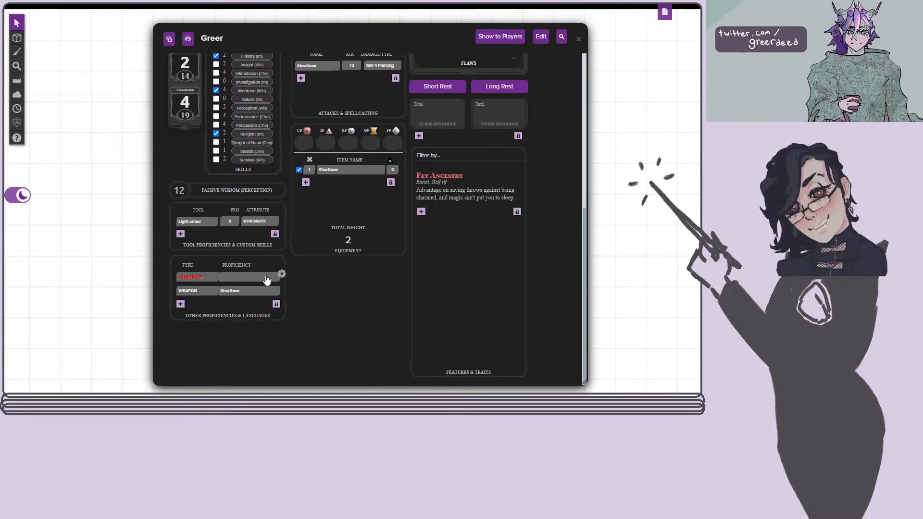
scroll(266, 280, "up", 1)
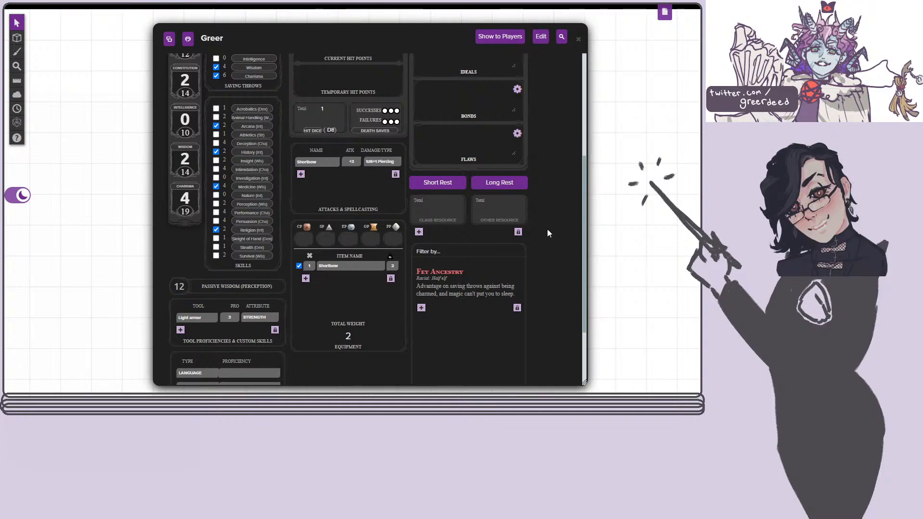
scroll(547, 229, "up", 3)
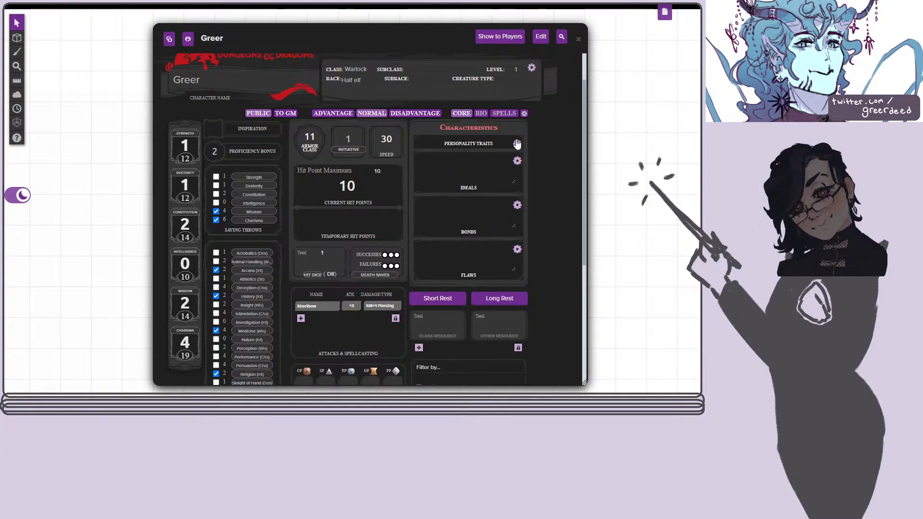
left_click(474, 160)
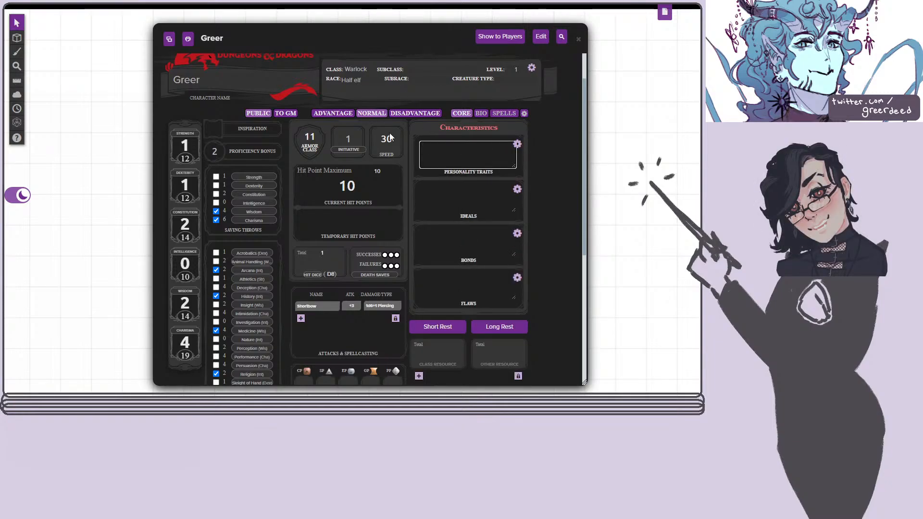
scroll(538, 227, "down", 2)
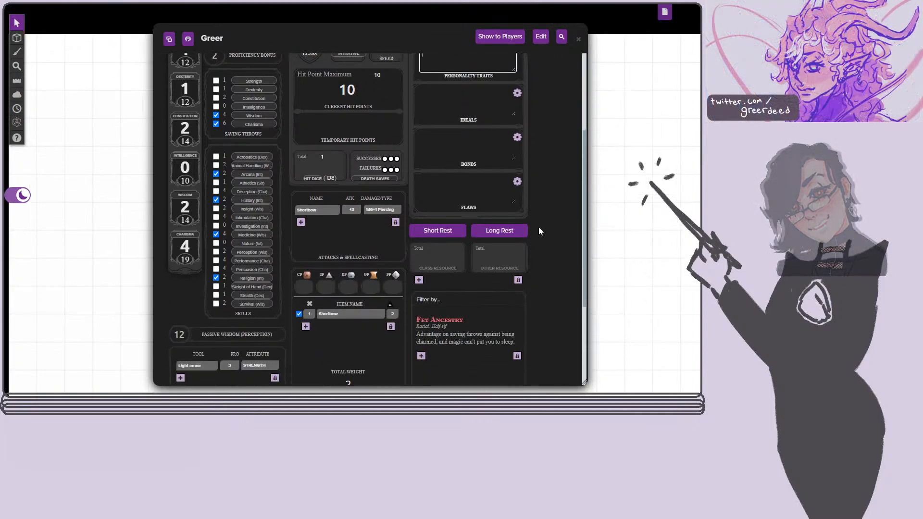
scroll(538, 227, "up", 1)
scroll(621, 233, "down", 1)
scroll(620, 232, "up", 3)
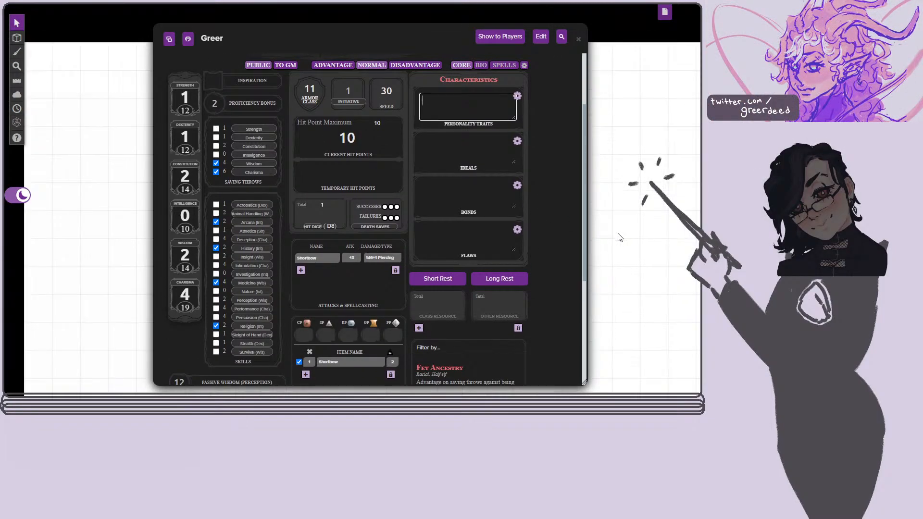
scroll(546, 229, "down", 3)
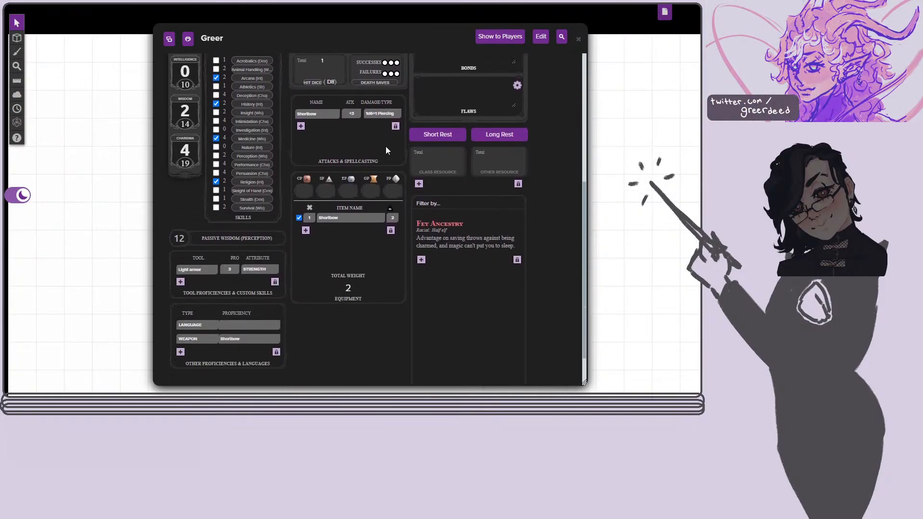
left_click(432, 171)
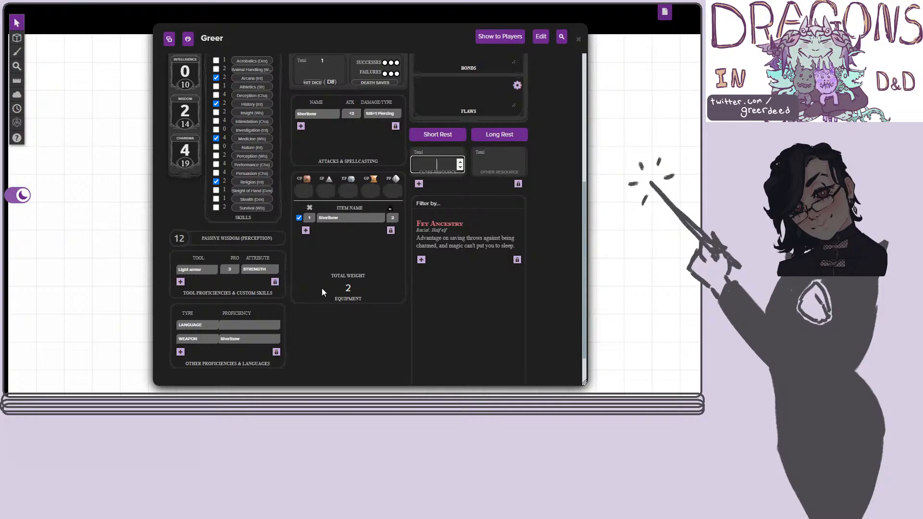
Set the available hit dice to 1.
scroll(322, 287, "up", 3)
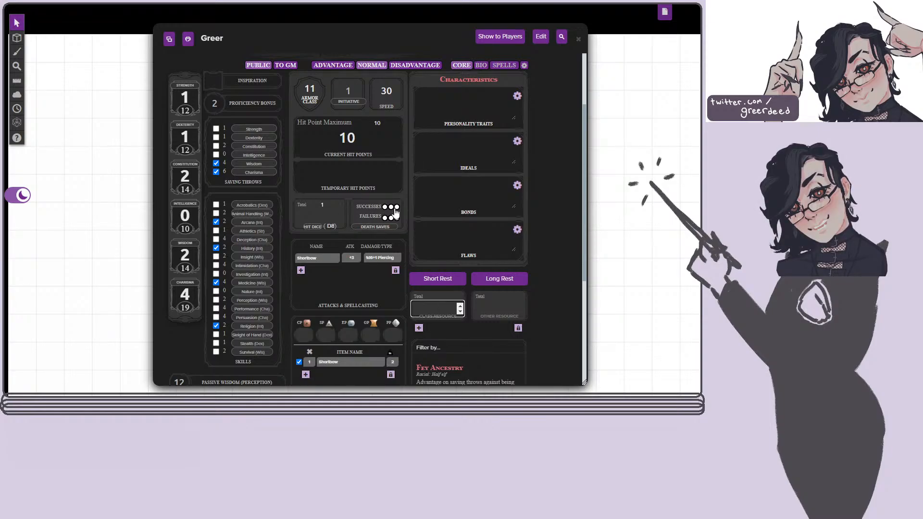
left_click(321, 218)
type("1")
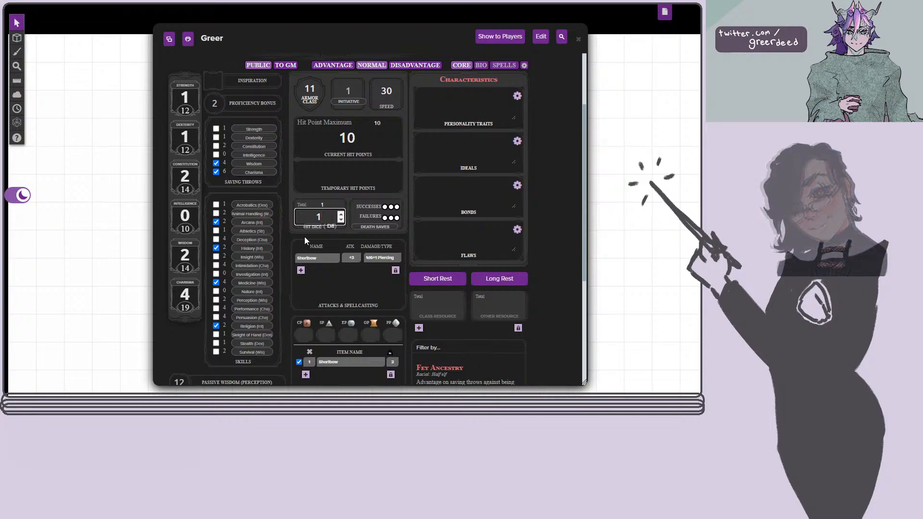
left_click(305, 236)
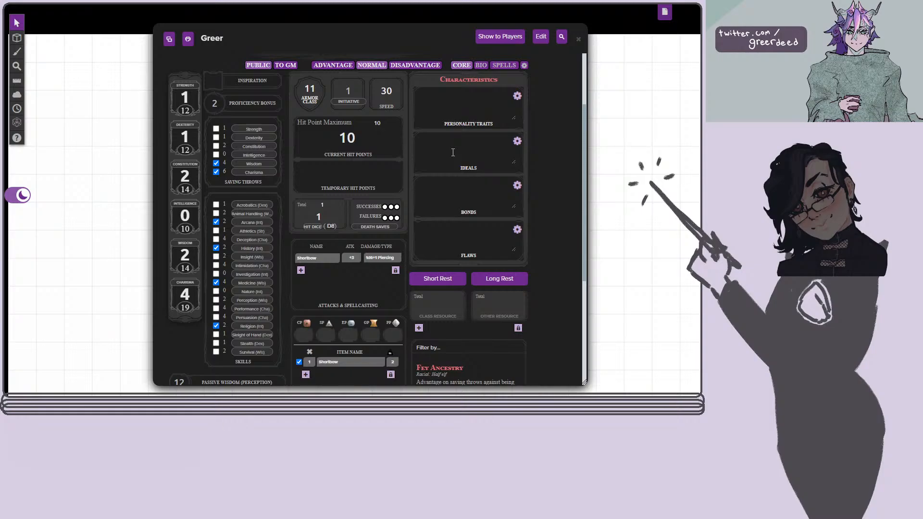
Try the Advantage roll mode for the sheet and set it back to Normal.
scroll(256, 299, "down", 4)
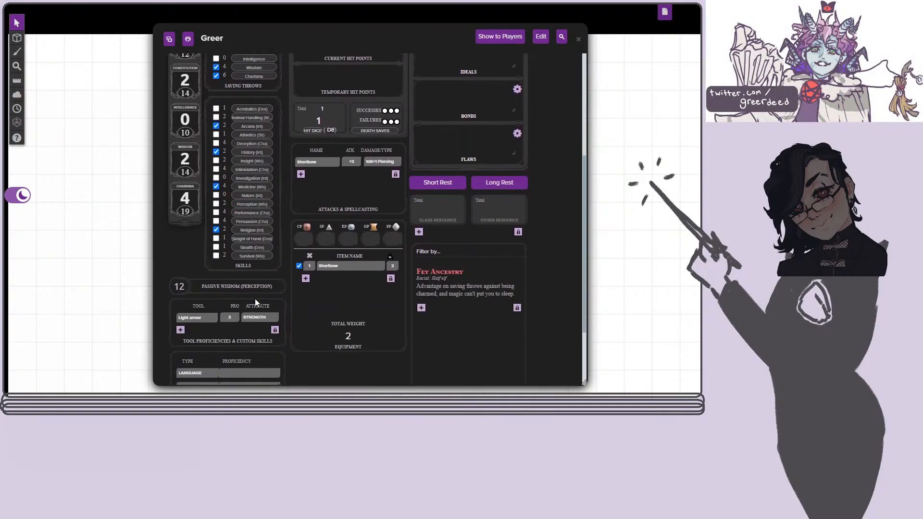
scroll(256, 301, "up", 6)
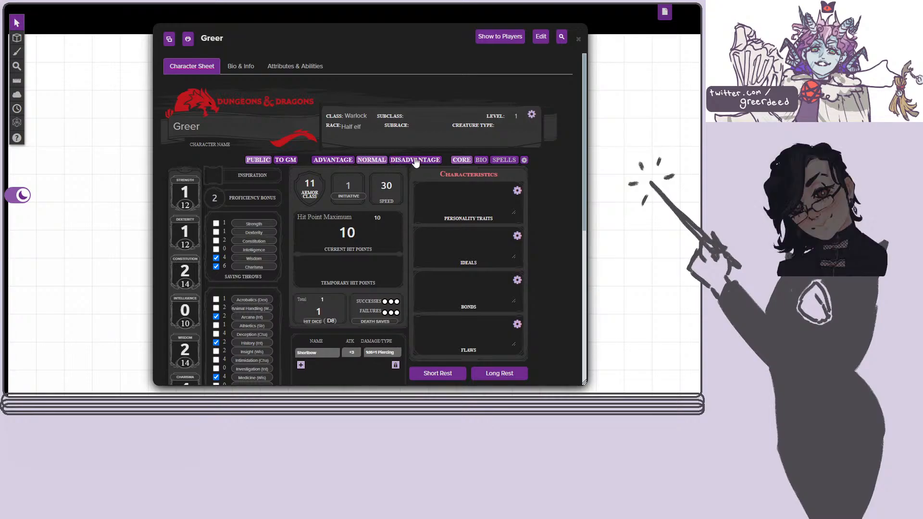
left_click(323, 163)
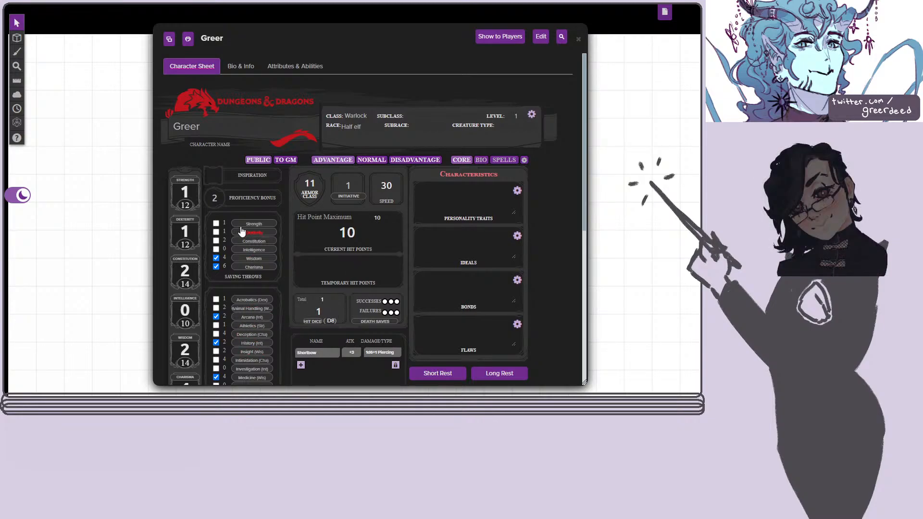
left_click(370, 160)
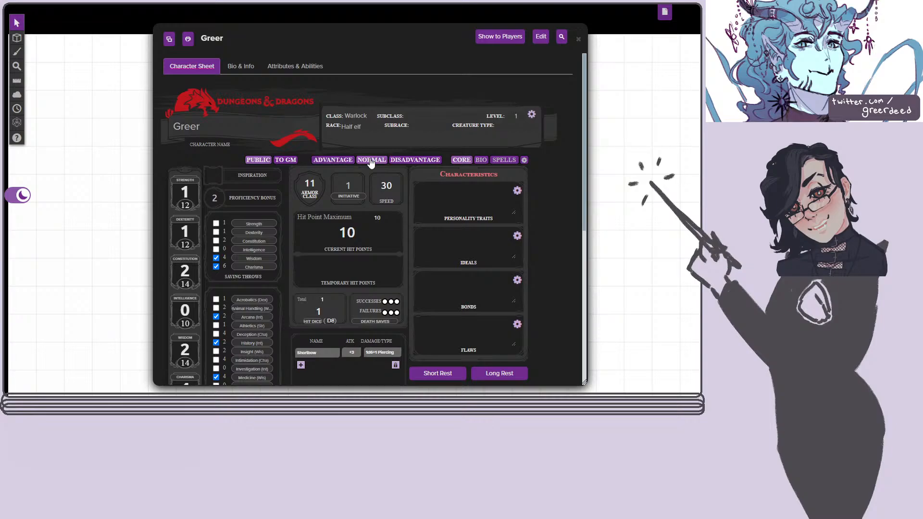
Show the Bio page and look through its appearance, backstory, allies, additional features and treasure sections.
left_click(481, 160)
scroll(374, 242, "down", 2)
scroll(373, 242, "down", 2)
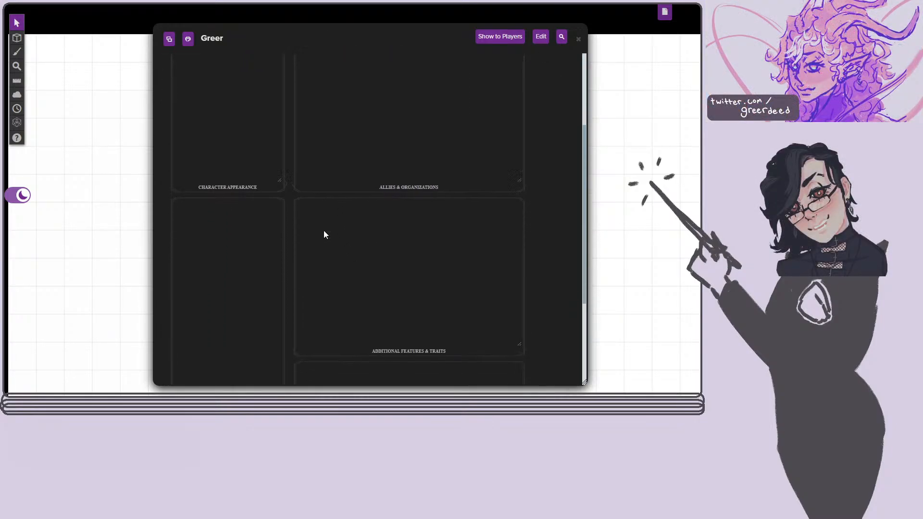
scroll(388, 154, "down", 2)
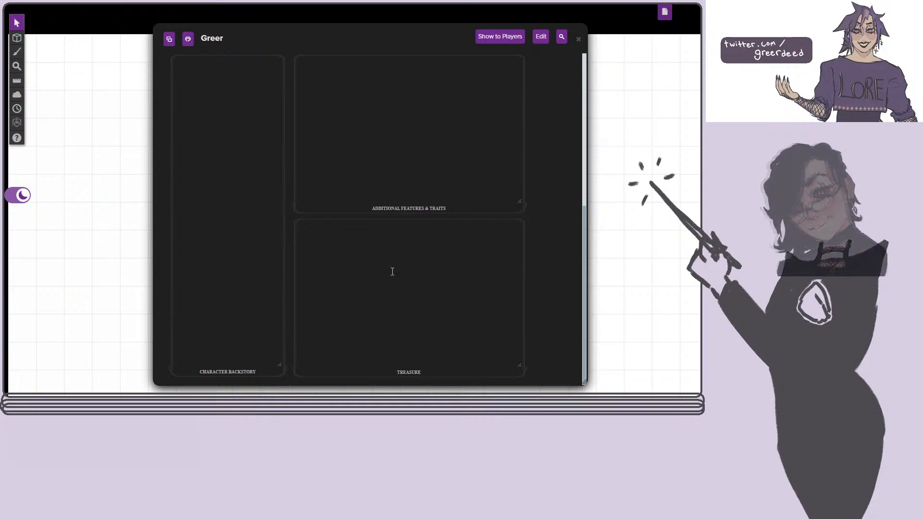
scroll(393, 272, "up", 2)
scroll(393, 272, "up", 3)
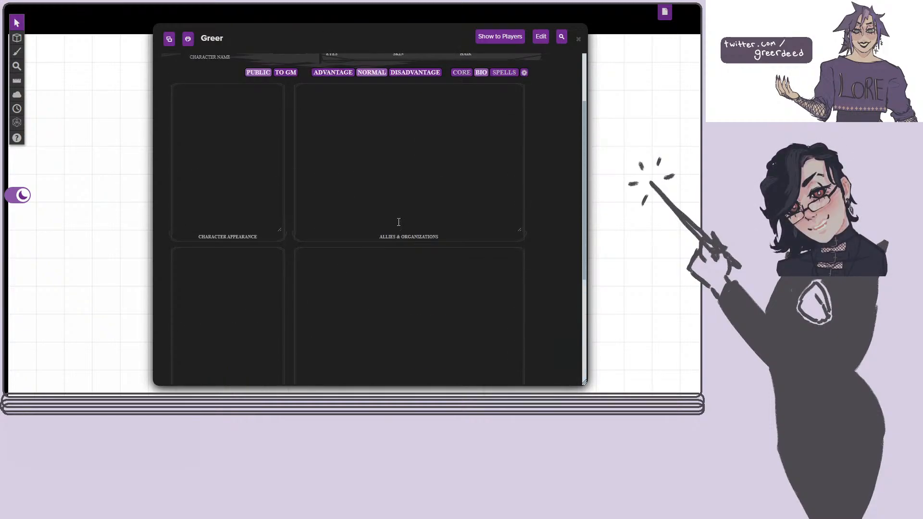
scroll(399, 221, "up", 2)
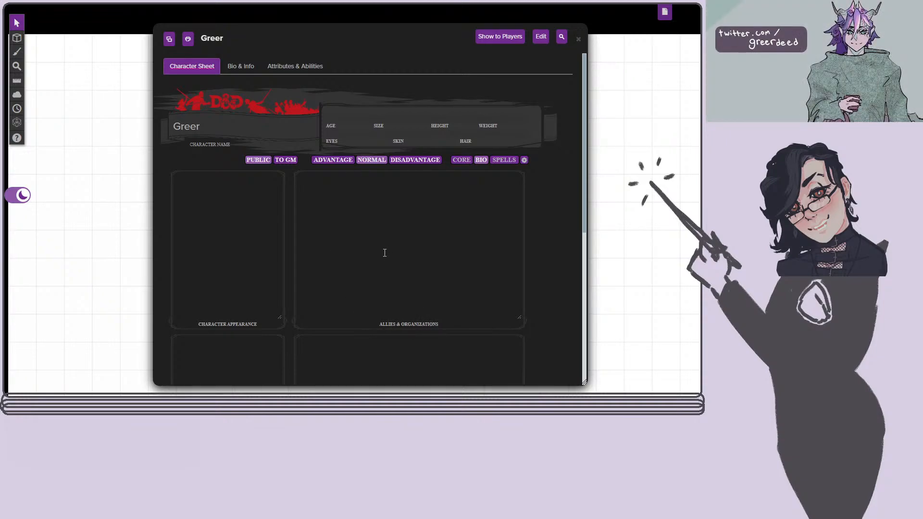
Try out a short sample note about an ally in the Allies & Organizations section, and clear it.
left_click(334, 200)
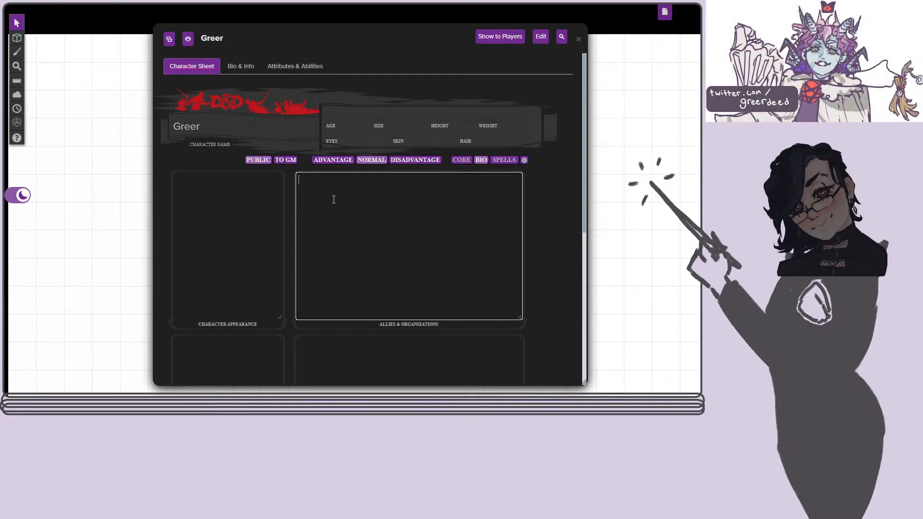
type("jerry : jerk")
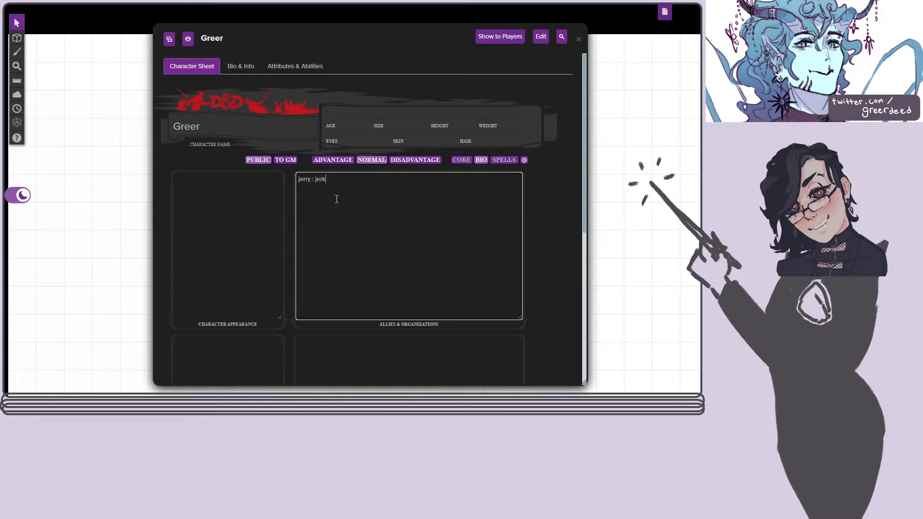
key("BackSpace")
key("BackSpace")
key("BackSpace")
key("BackSpace")
key("BackSpace")
key("BackSpace")
key("BackSpace")
key("BackSpace")
key("BackSpace")
key("BackSpace")
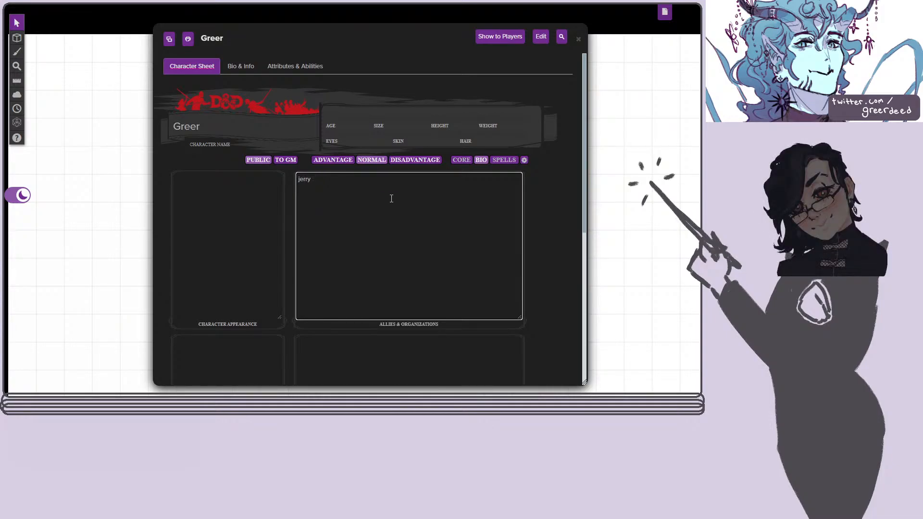
key("BackSpace")
key("BackSpace")
left_click(563, 248)
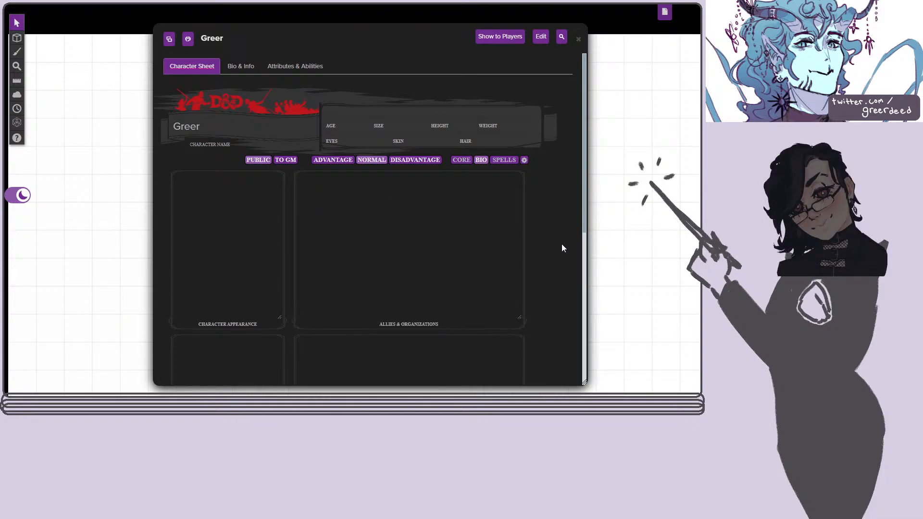
Show the Spells page, add a blank Abjuration cantrip with its spellcasting ability set to Charisma, and close its settings.
left_click(503, 160)
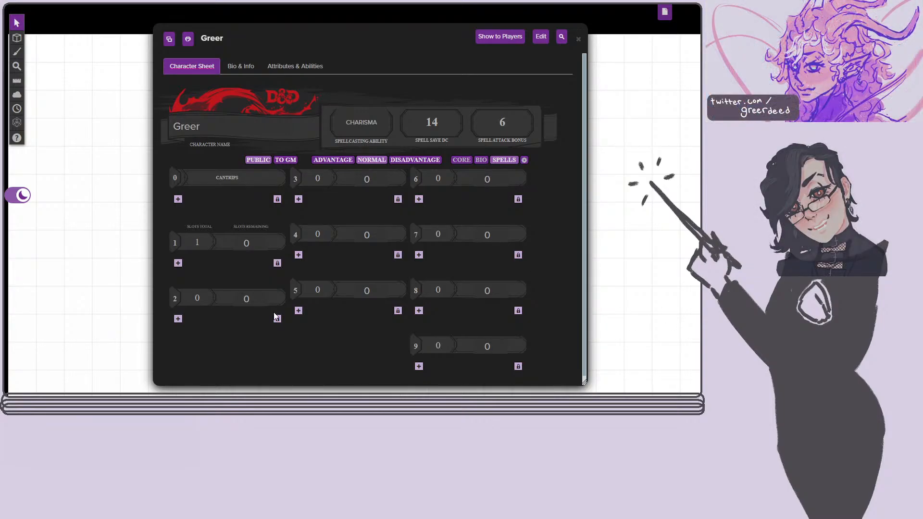
left_click(178, 199)
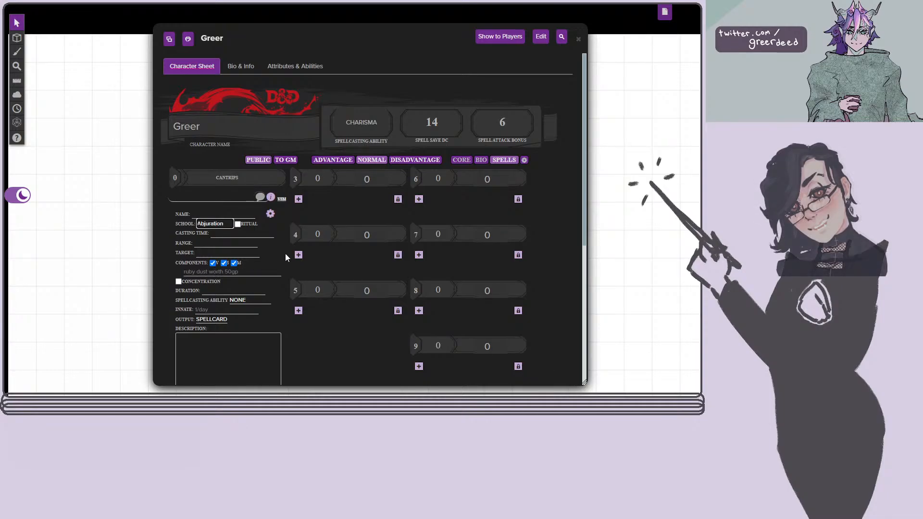
scroll(269, 253, "down", 3)
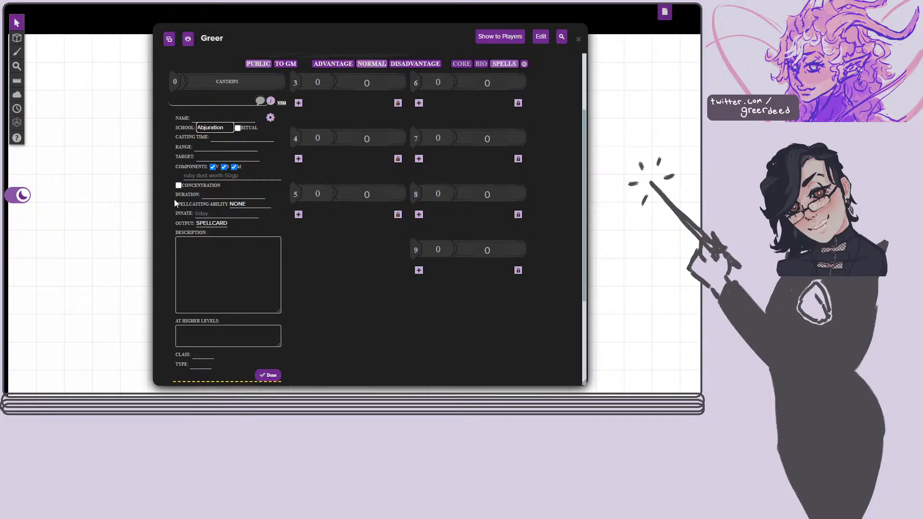
left_click(247, 206)
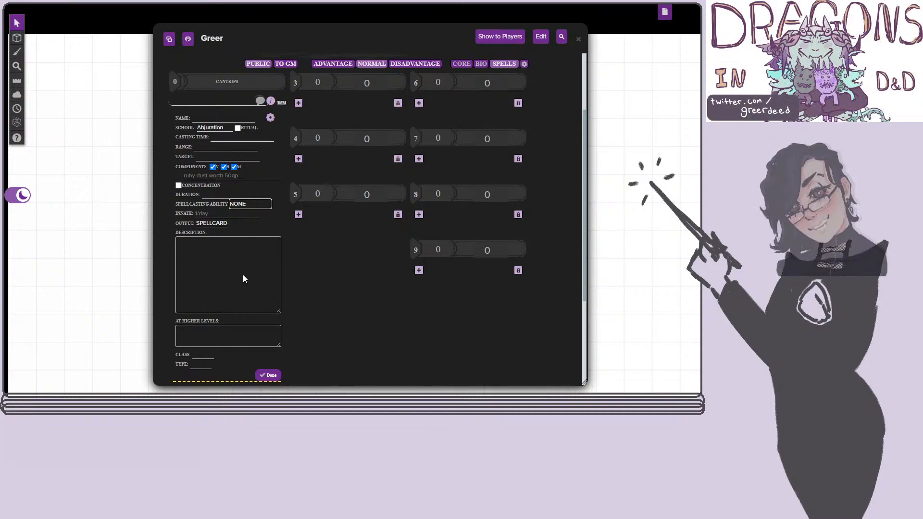
left_click(244, 275)
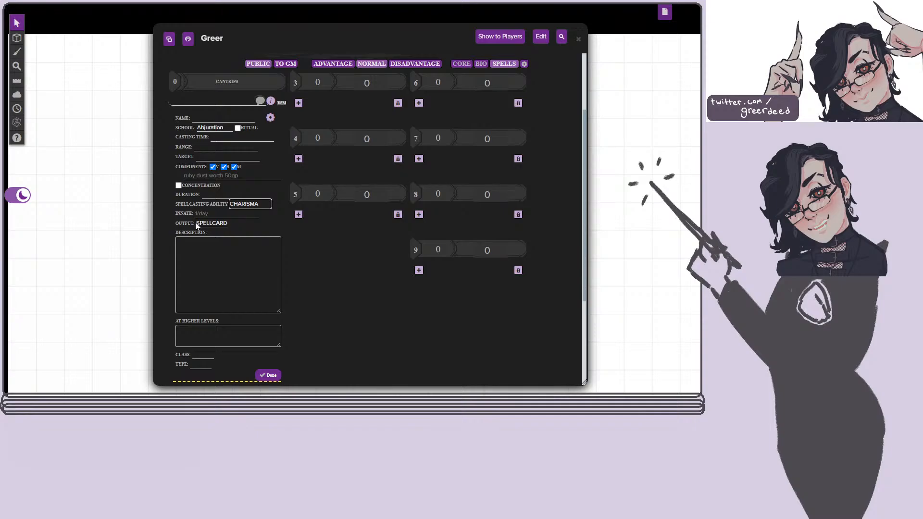
left_click(270, 117)
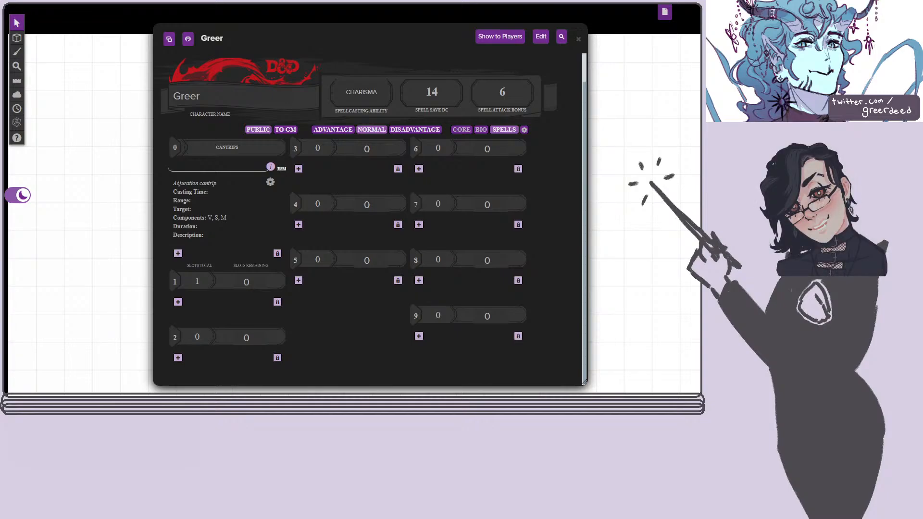
Add the Eldritch Blast spell from the compendium to the cantrips and expand its details to read the description.
left_click_drag(750, 96, 374, 231)
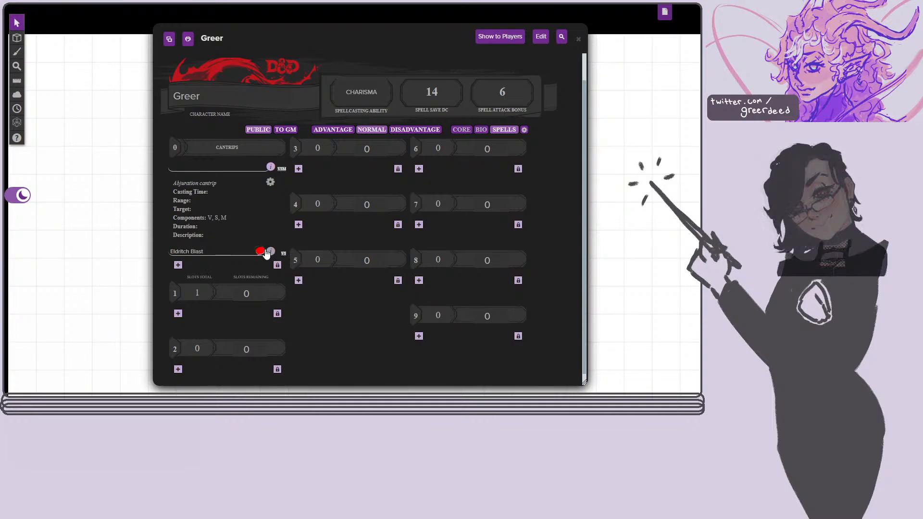
left_click(271, 251)
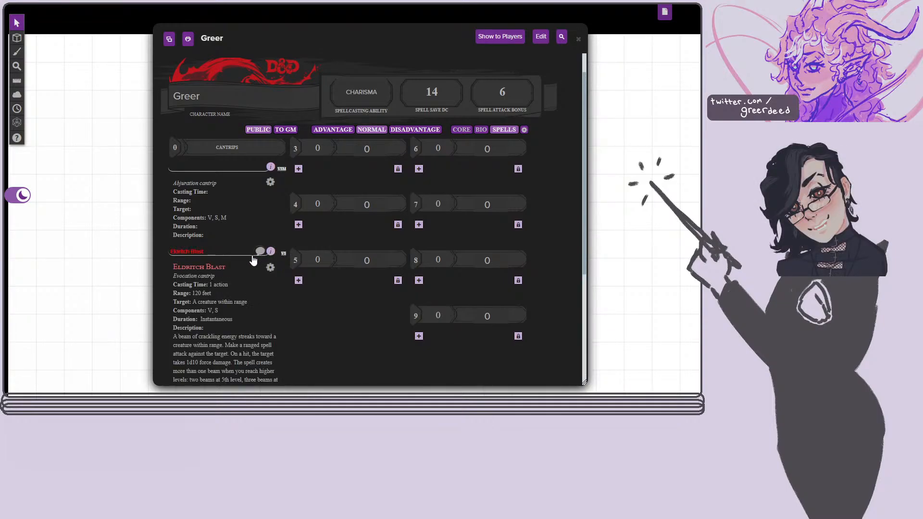
scroll(243, 234, "down", 2)
scroll(244, 235, "down", 1)
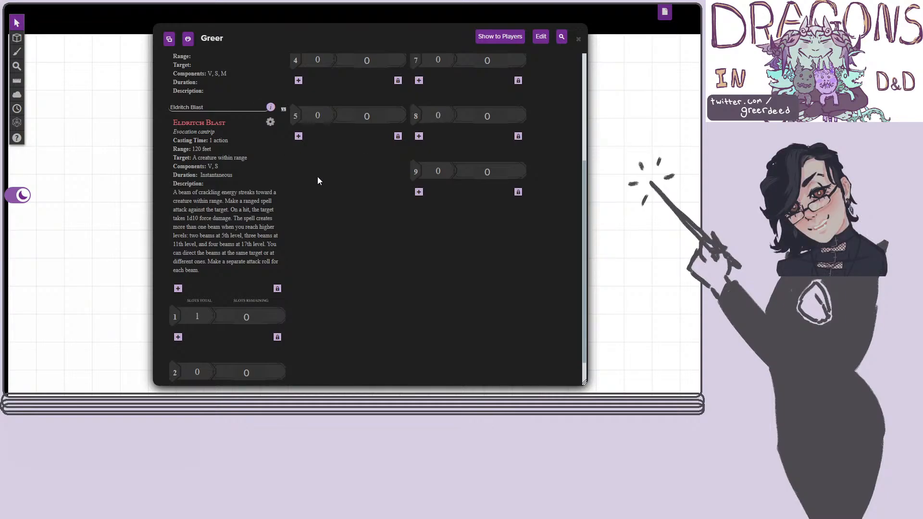
scroll(390, 189, "up", 5)
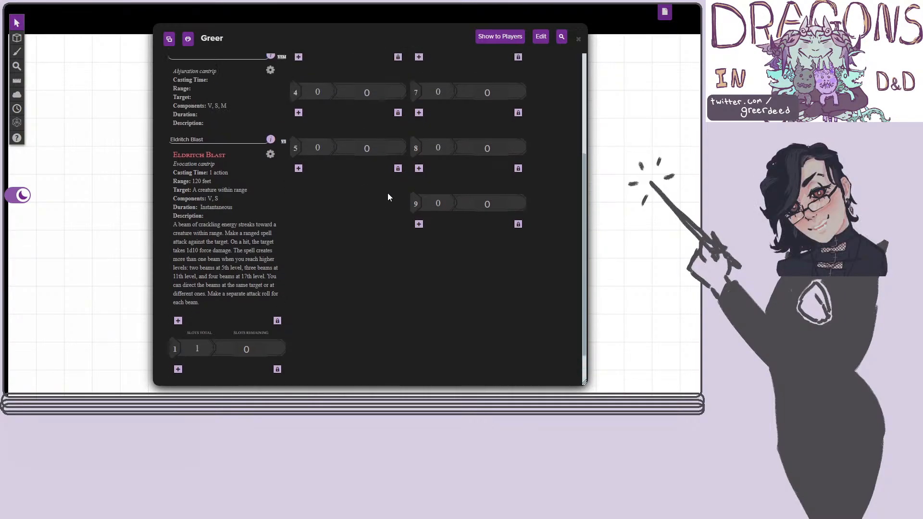
scroll(387, 198, "down", 3)
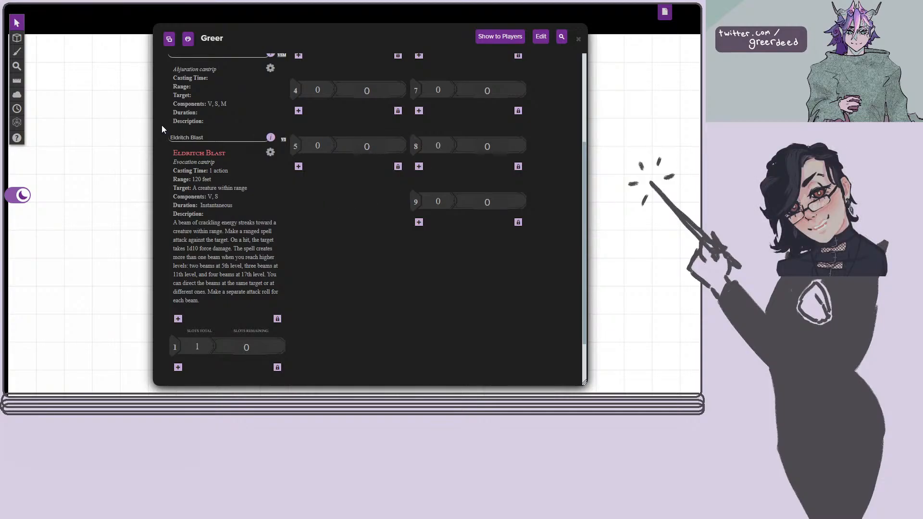
Open Eldritch Blast's settings and look through its casting, attack, damage and description fields.
left_click(270, 154)
scroll(272, 220, "up", 1)
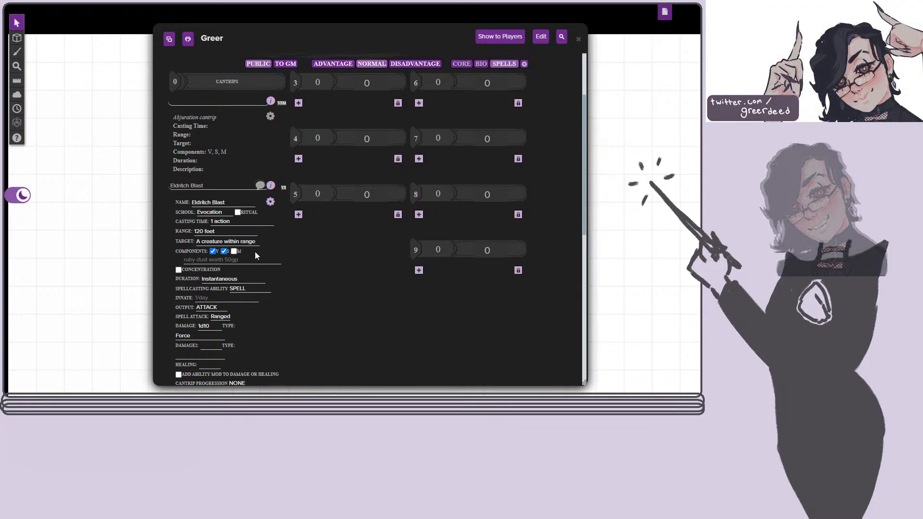
scroll(254, 251, "down", 2)
scroll(250, 251, "down", 1)
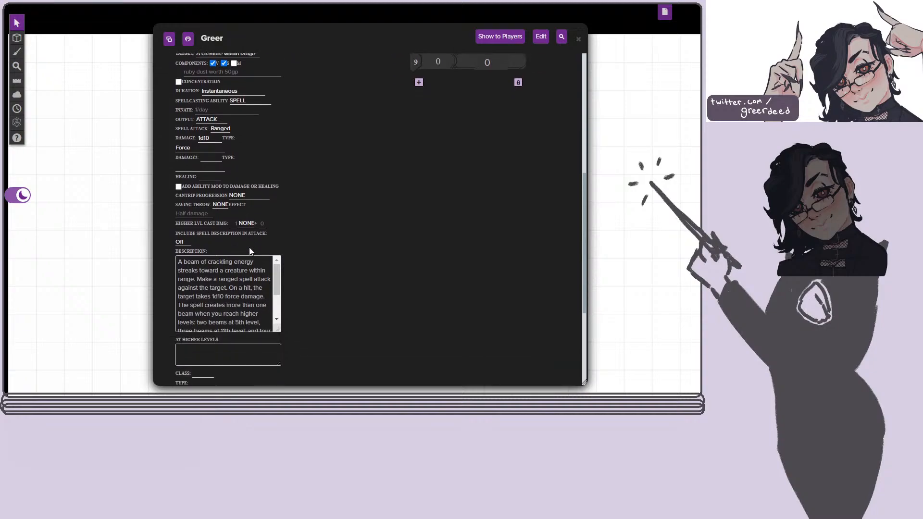
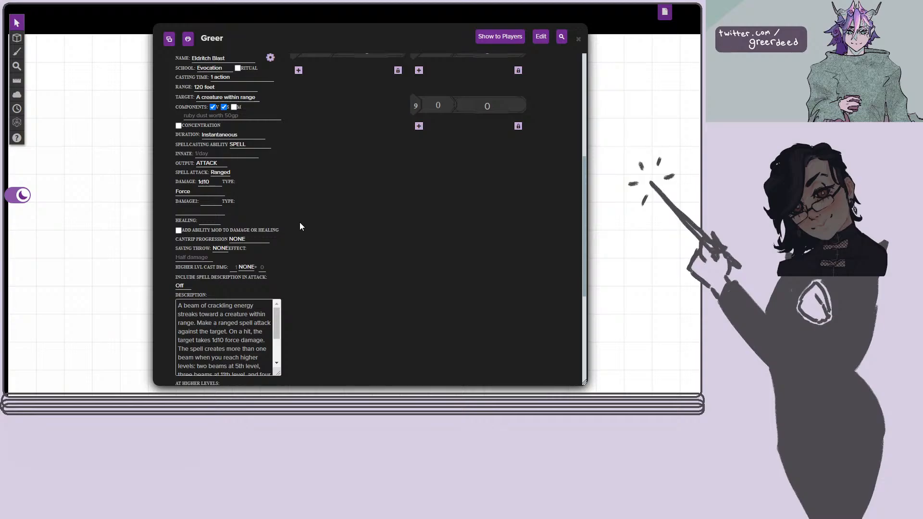
Read the rest of Eldritch Blast's settings, including its full description and the At Higher Levels field, and close them.
scroll(299, 223, "down", 1)
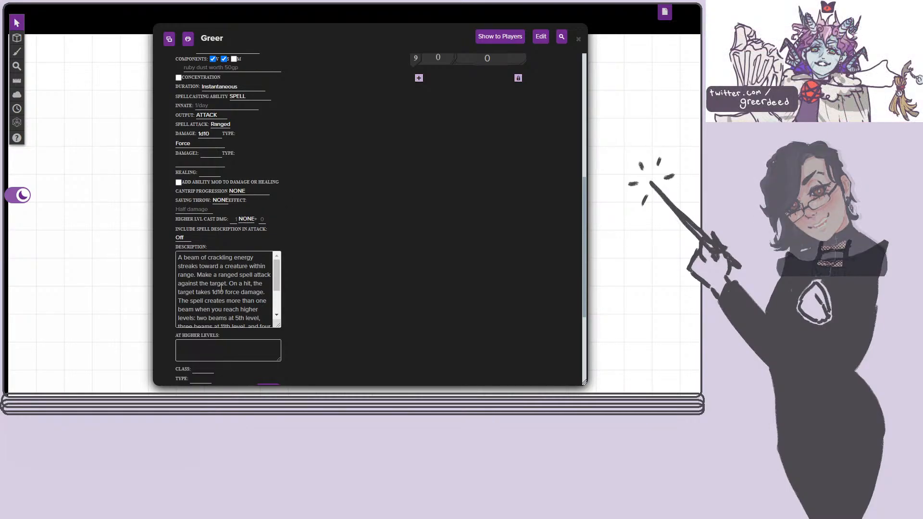
scroll(202, 285, "down", 2)
scroll(202, 285, "up", 3)
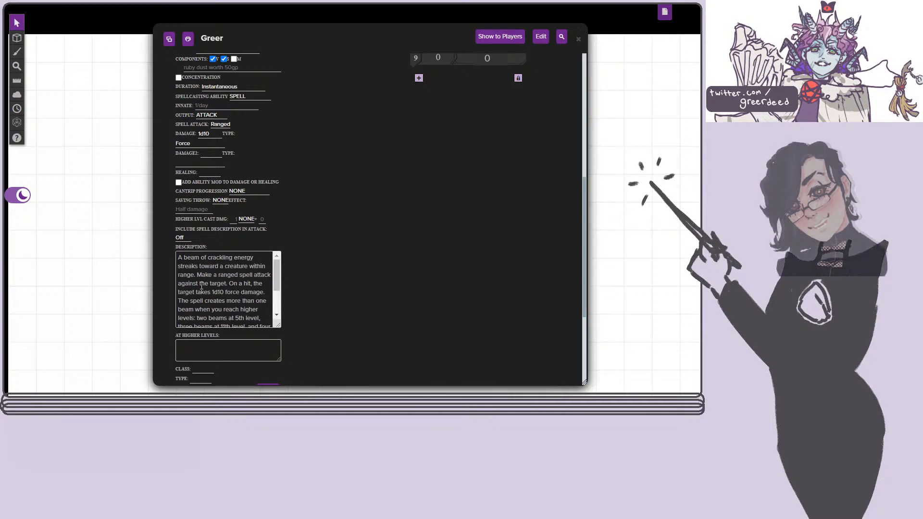
scroll(202, 285, "down", 3)
scroll(316, 321, "down", 2)
scroll(316, 321, "down", 2)
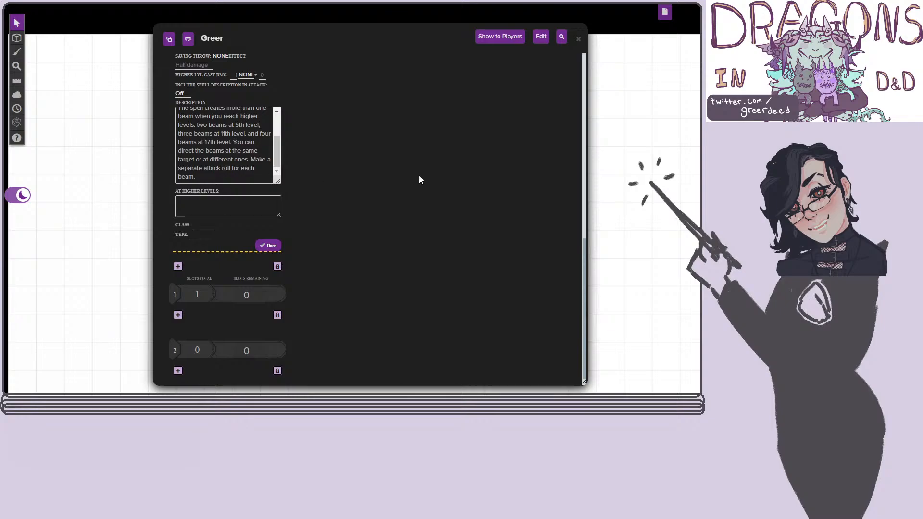
scroll(350, 225, "up", 1)
scroll(350, 223, "up", 4)
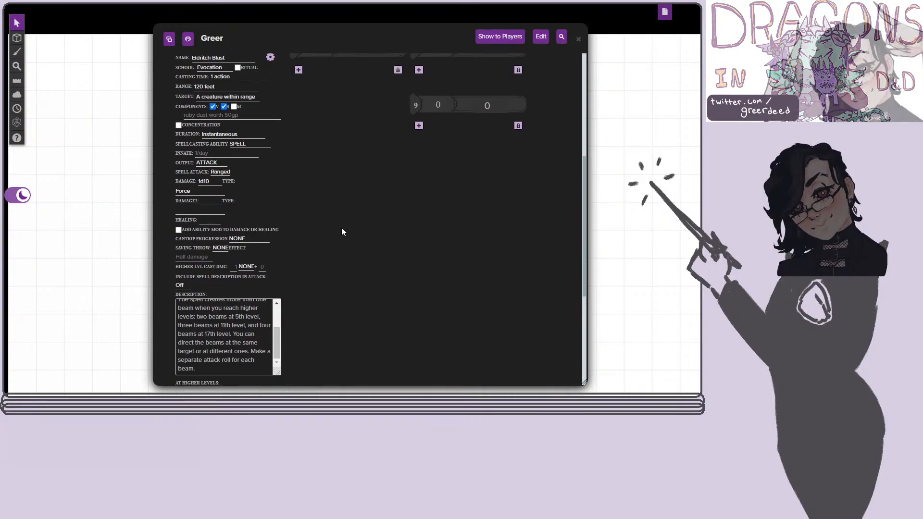
scroll(341, 227, "down", 4)
left_click(266, 246)
scroll(303, 224, "up", 3)
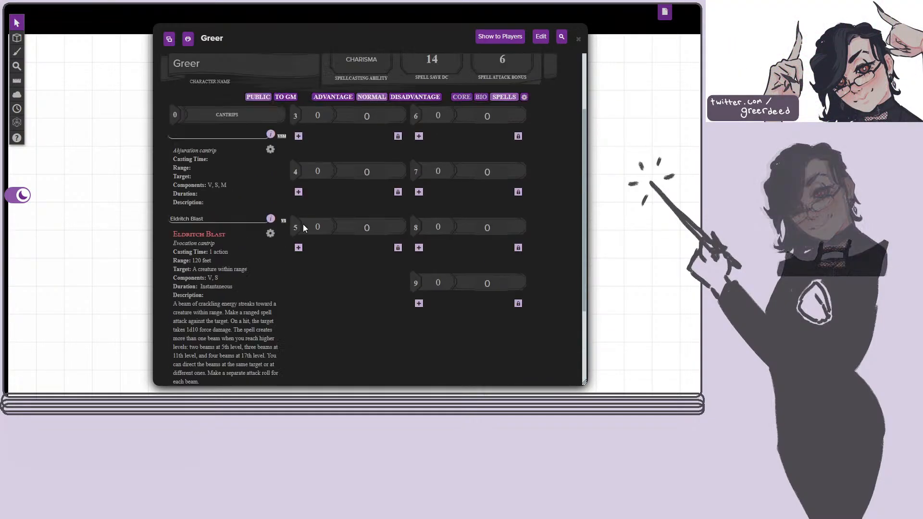
Examine the Spells page from the spellcasting ability, save DC and attack bonus through the cantrips to the spell slot levels.
scroll(301, 224, "down", 3)
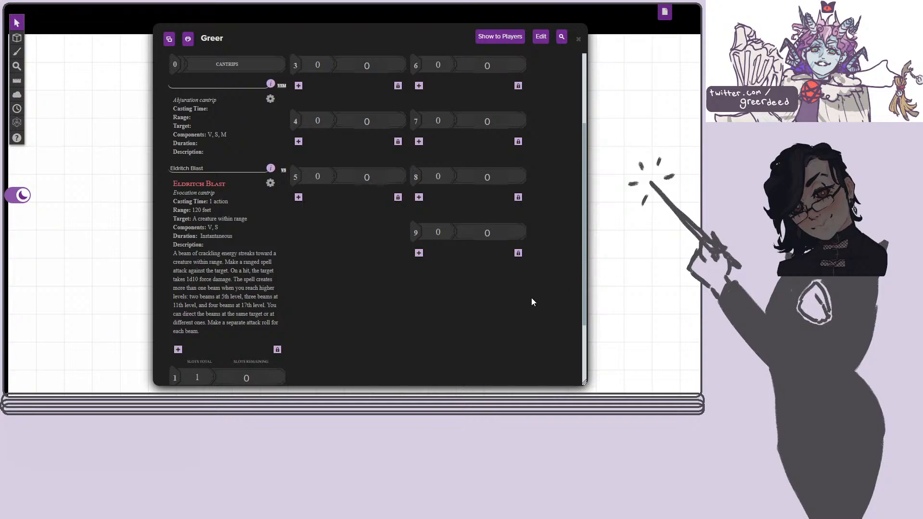
scroll(532, 303, "up", 3)
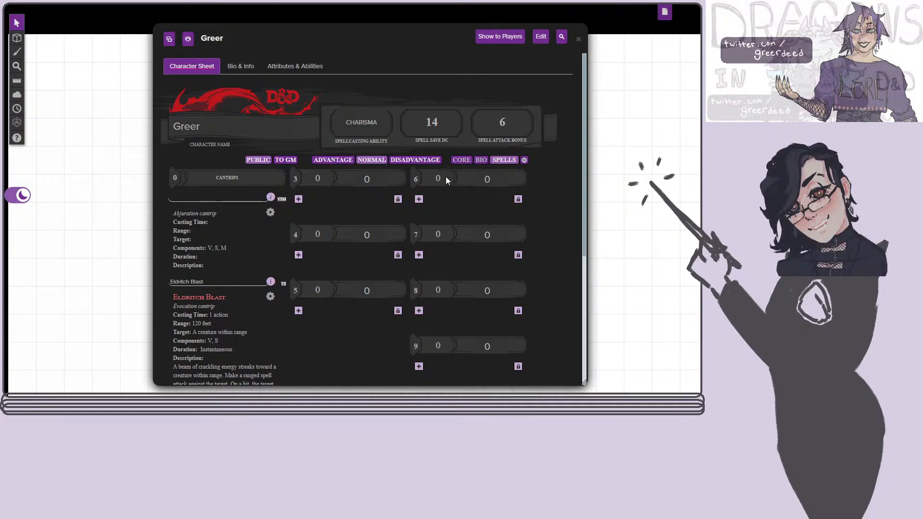
scroll(353, 250, "down", 5)
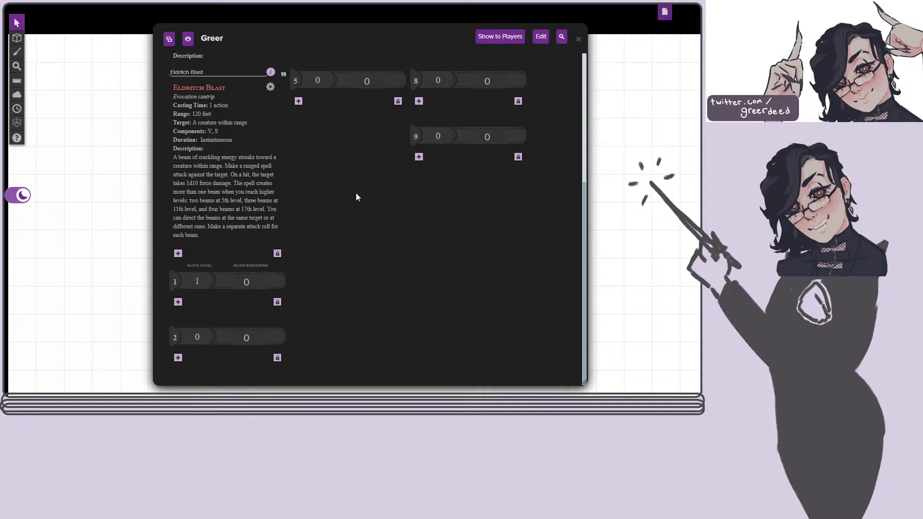
scroll(360, 195, "up", 2)
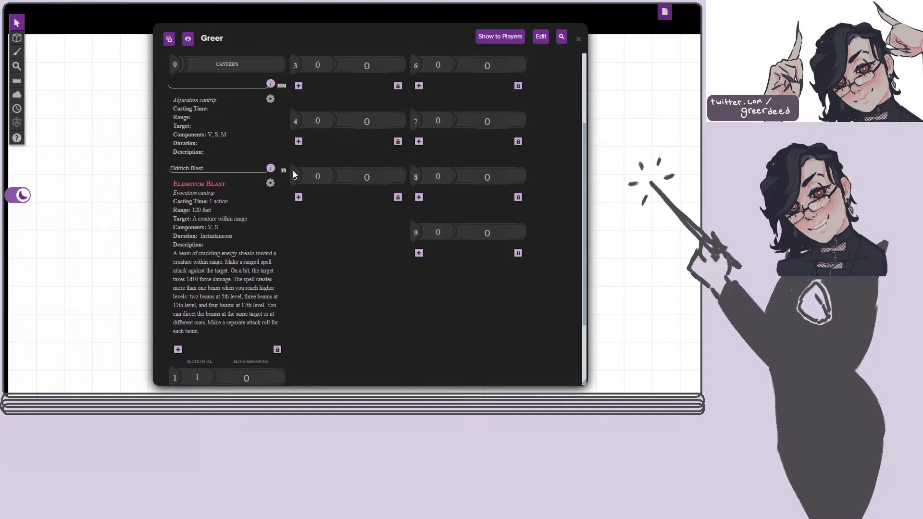
scroll(255, 216, "down", 2)
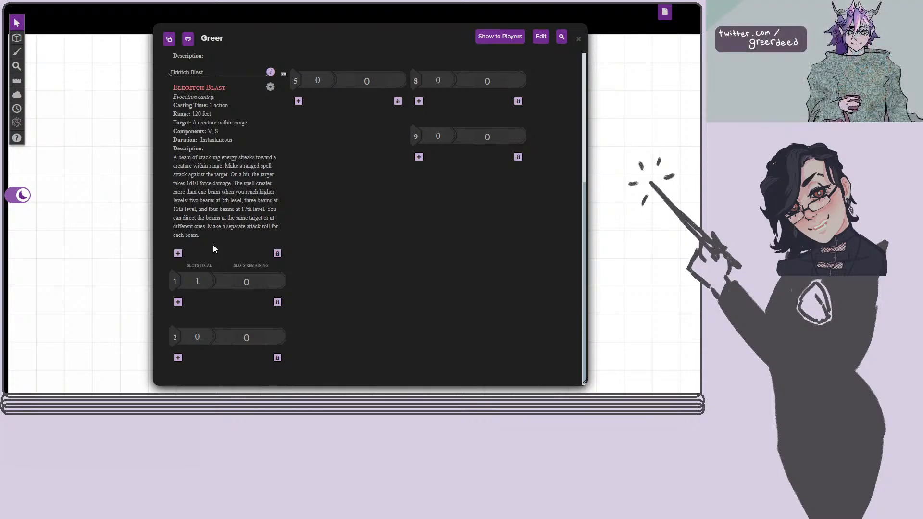
scroll(209, 250, "up", 2)
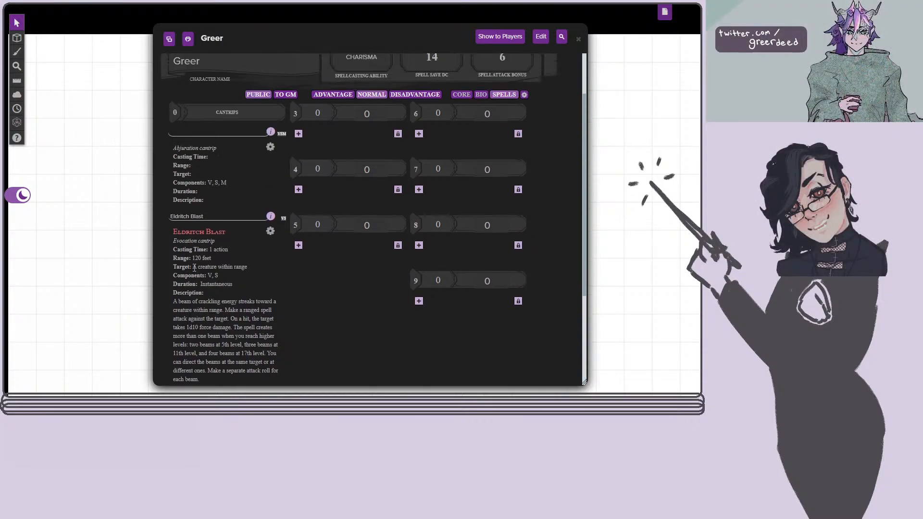
scroll(196, 277, "down", 2)
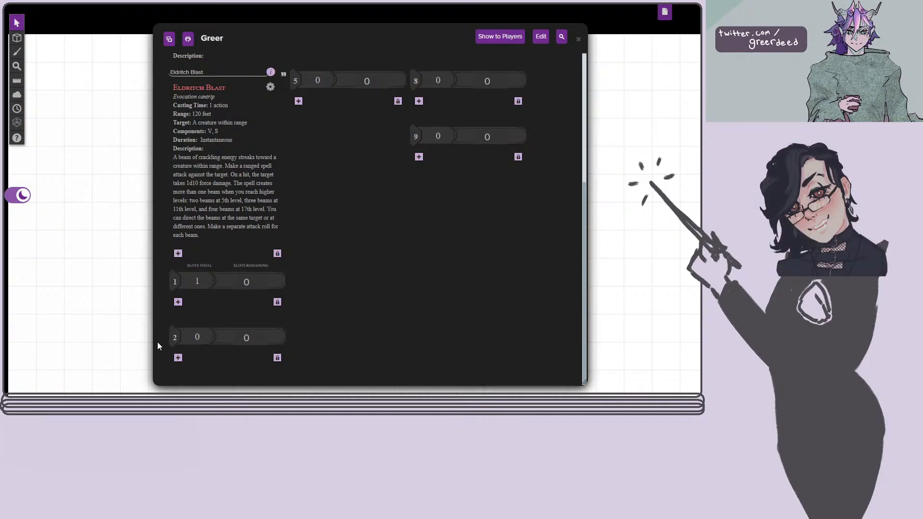
scroll(325, 301, "up", 3)
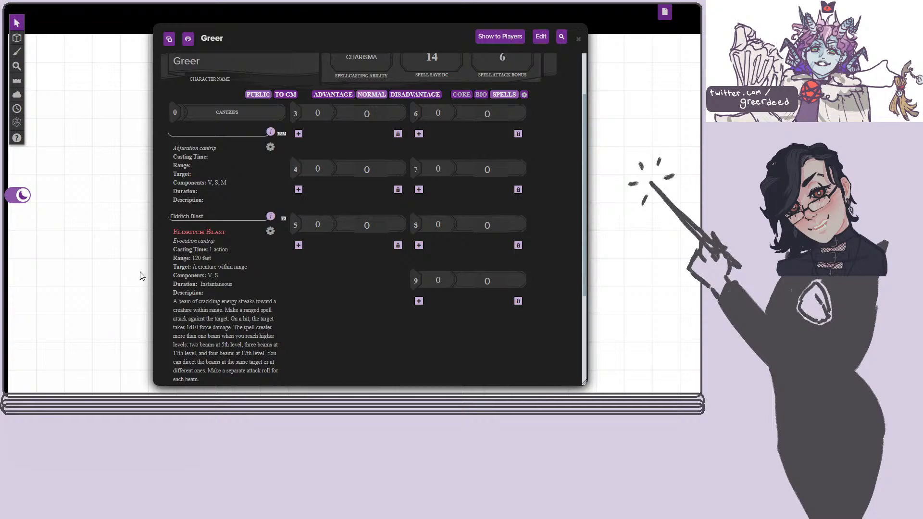
scroll(292, 234, "down", 3)
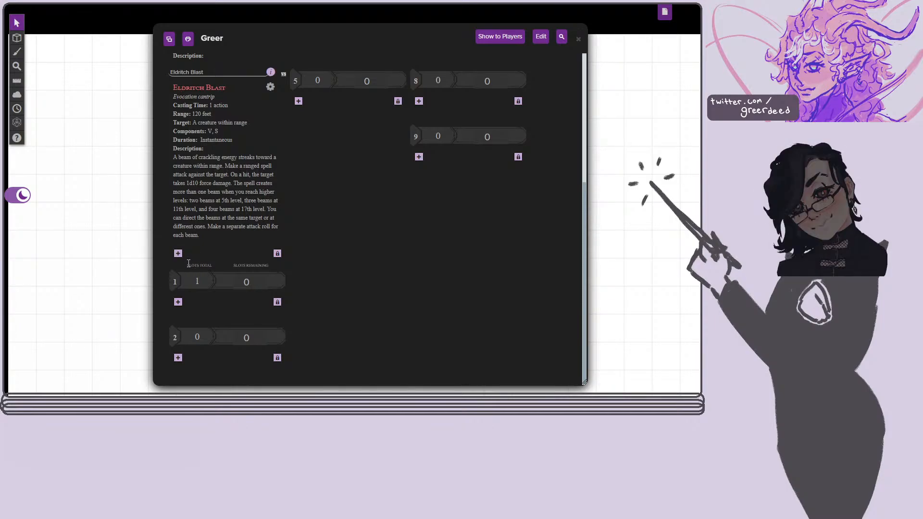
scroll(373, 236, "up", 5)
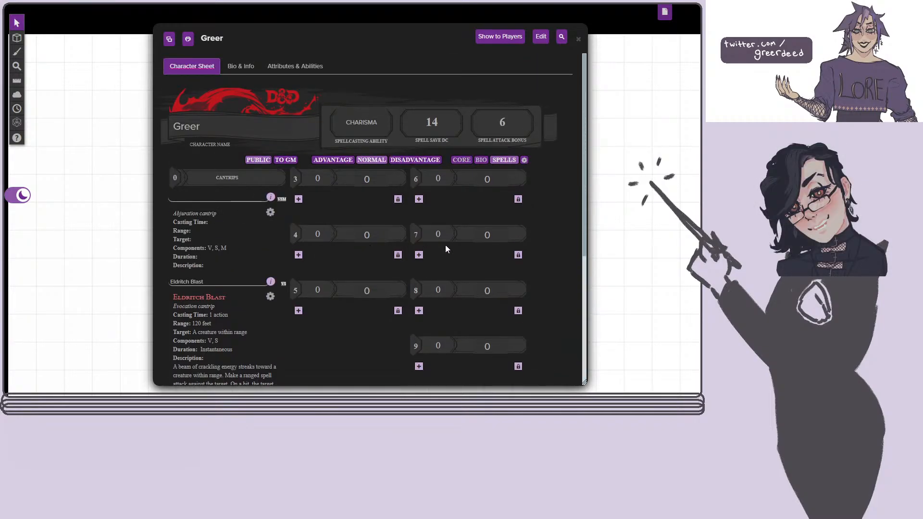
scroll(330, 198, "down", 3)
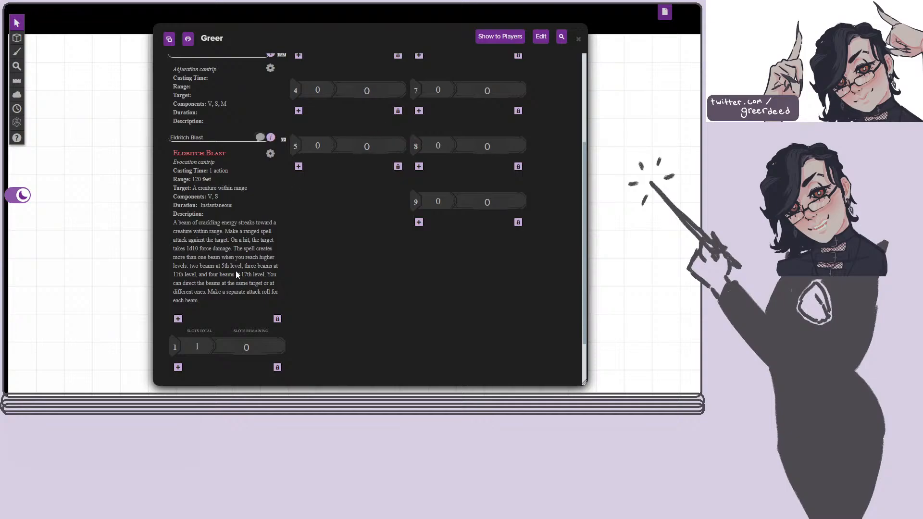
scroll(317, 221, "up", 3)
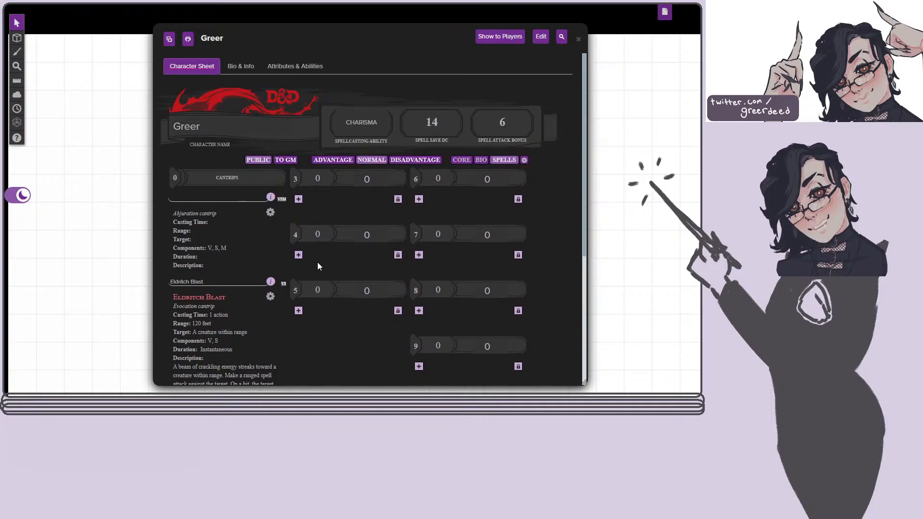
Try out the remaining spell slot counters, setting level 1 to 4 and level 2 to 2.
scroll(313, 269, "down", 5)
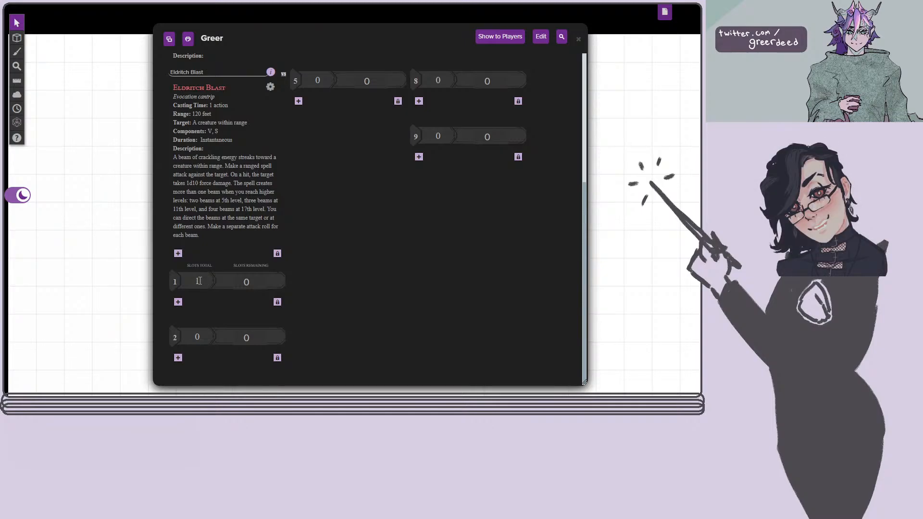
left_click(263, 279)
left_click(263, 279)
left_click(263, 279)
left_click(263, 279)
left_click(263, 278)
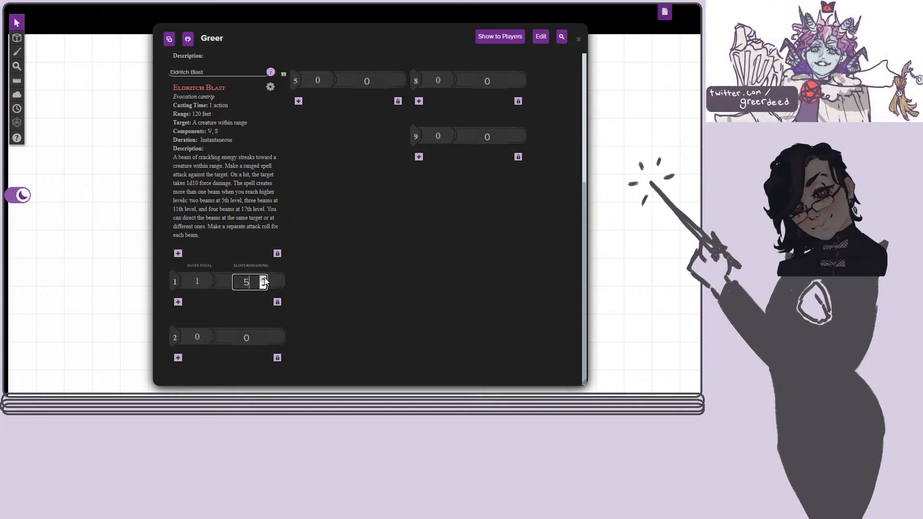
left_click(198, 282)
left_click(247, 339)
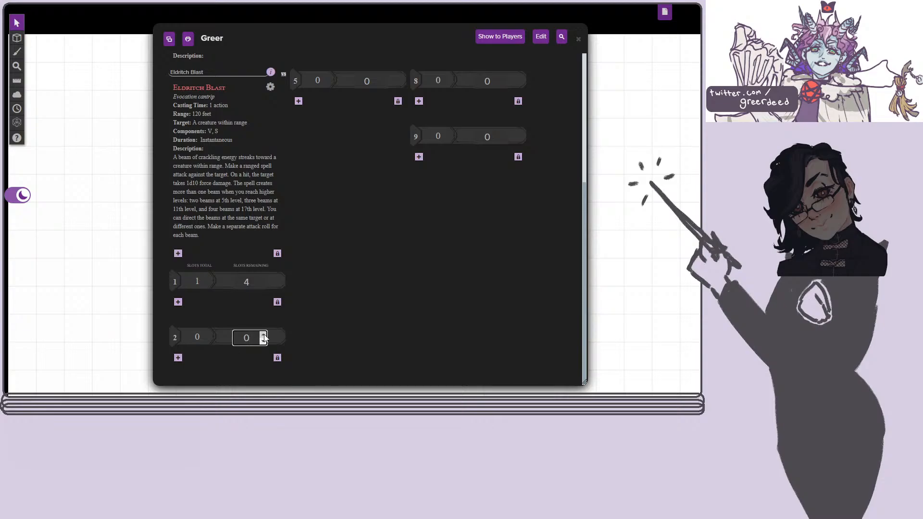
left_click(263, 335)
left_click(262, 335)
left_click(263, 335)
left_click(263, 341)
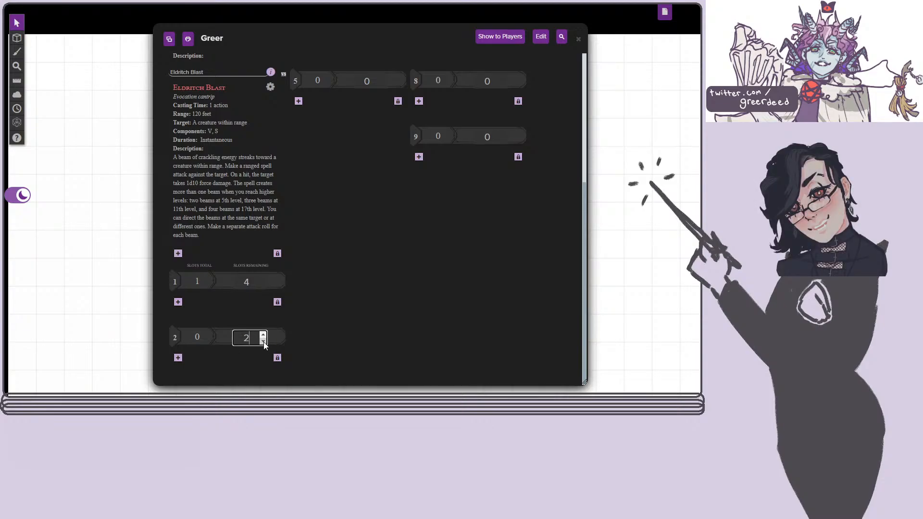
left_click(208, 337)
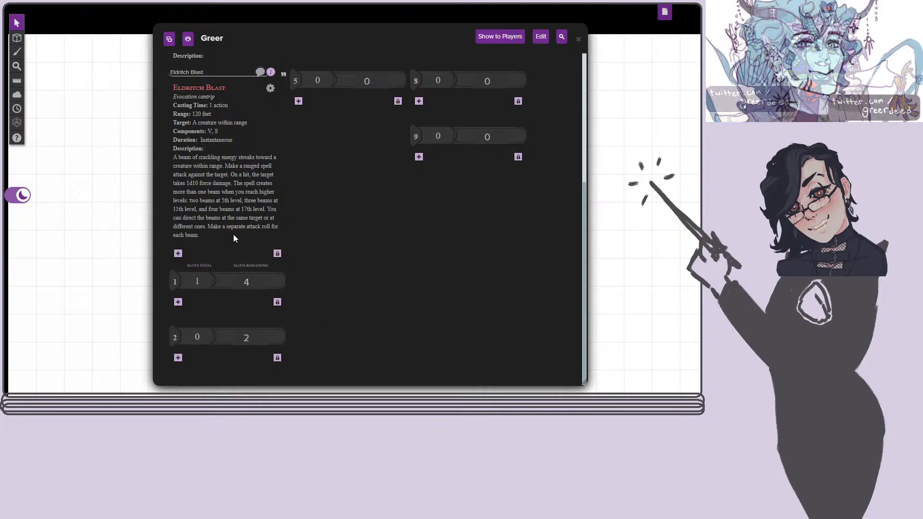
Reset the remaining spell slots of both level 1 and level 2 to 0.
left_click(263, 286)
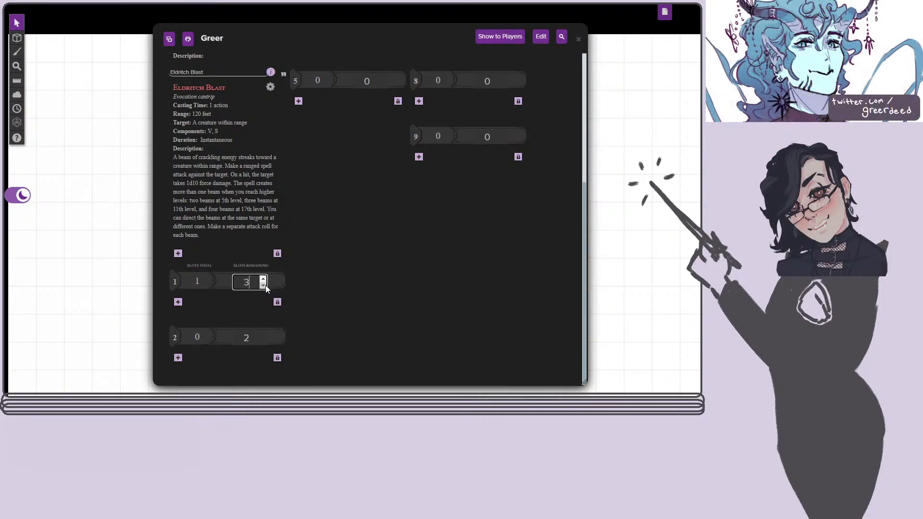
left_click(262, 279)
left_click(264, 343)
left_click(264, 343)
left_click(264, 343)
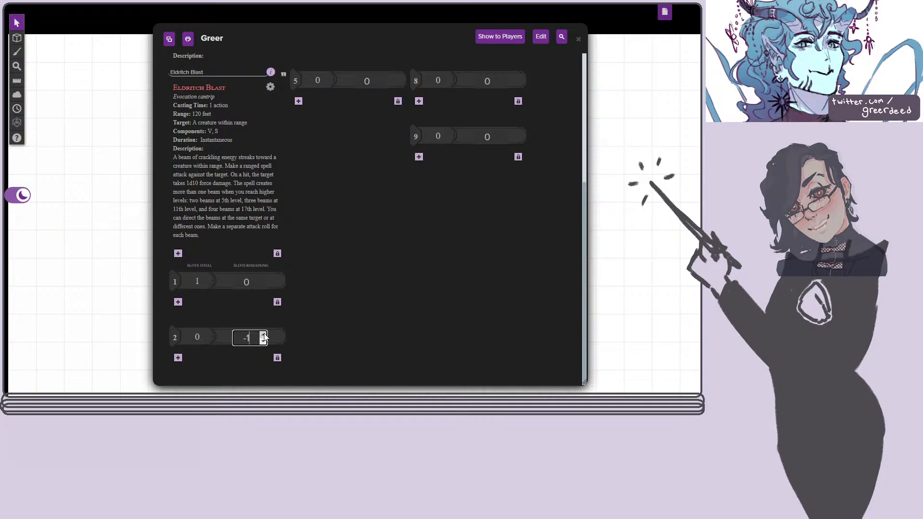
left_click(263, 335)
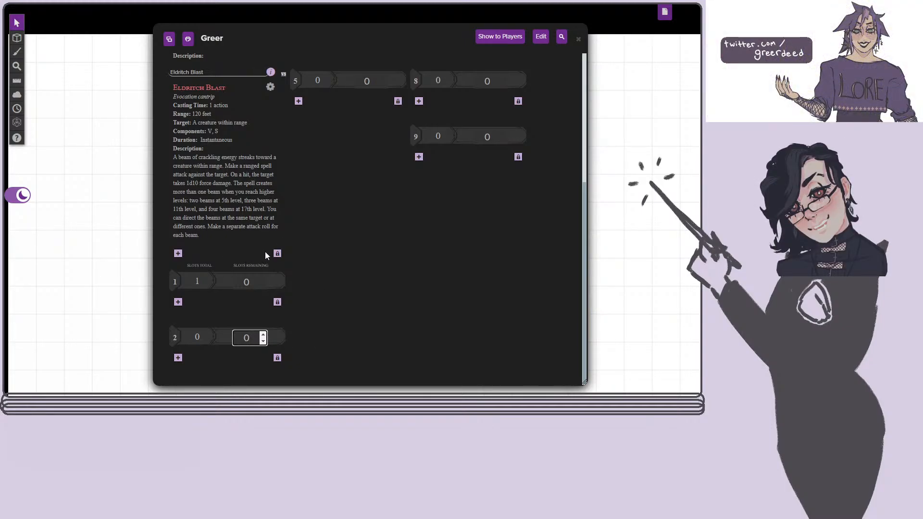
Show the Bio page briefly, return to the Core page, and review its stats, skills, attacks, equipment, proficiencies and traits.
scroll(264, 252, "up", 5)
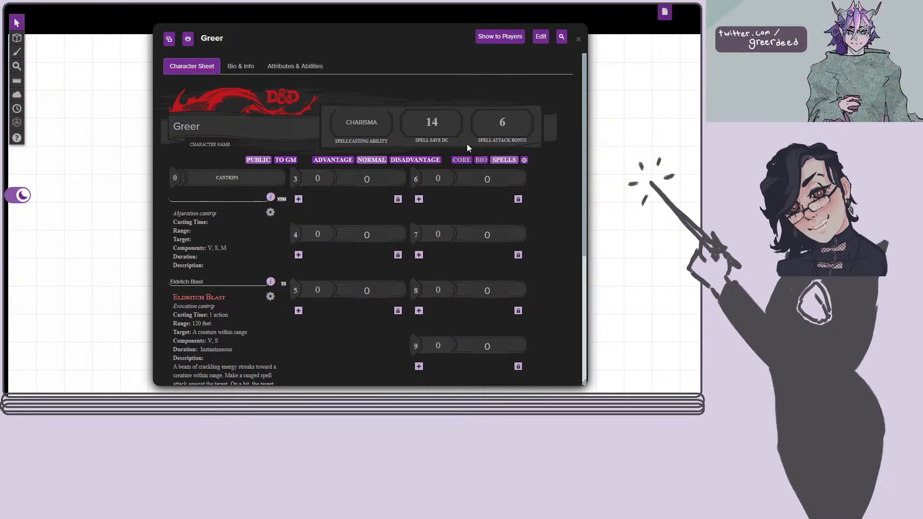
left_click(482, 162)
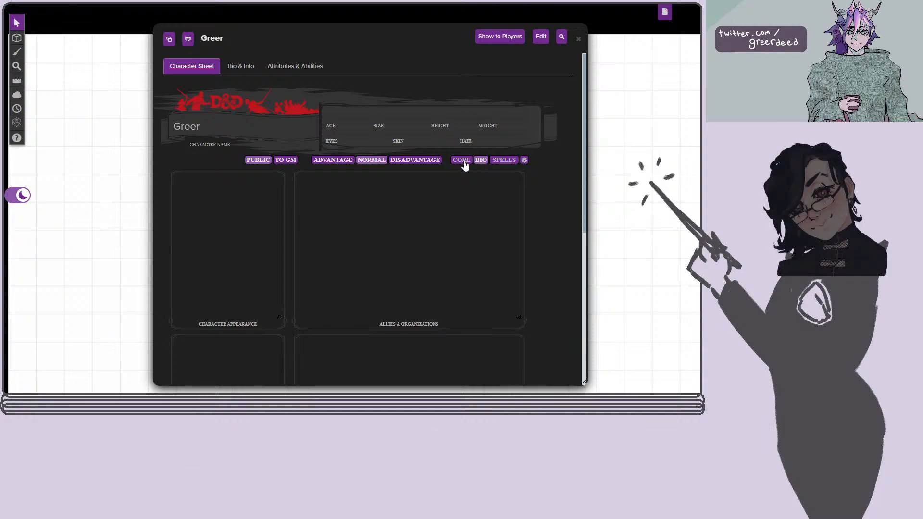
left_click(464, 163)
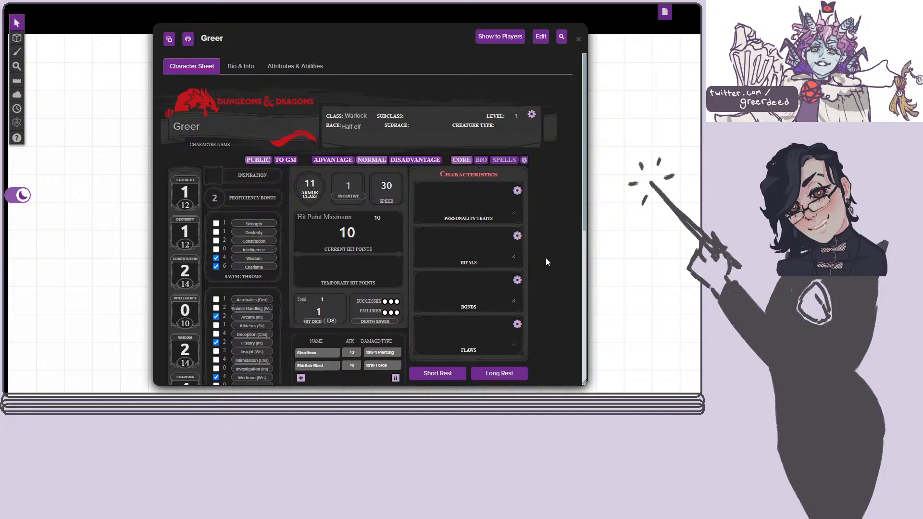
scroll(545, 260, "down", 2)
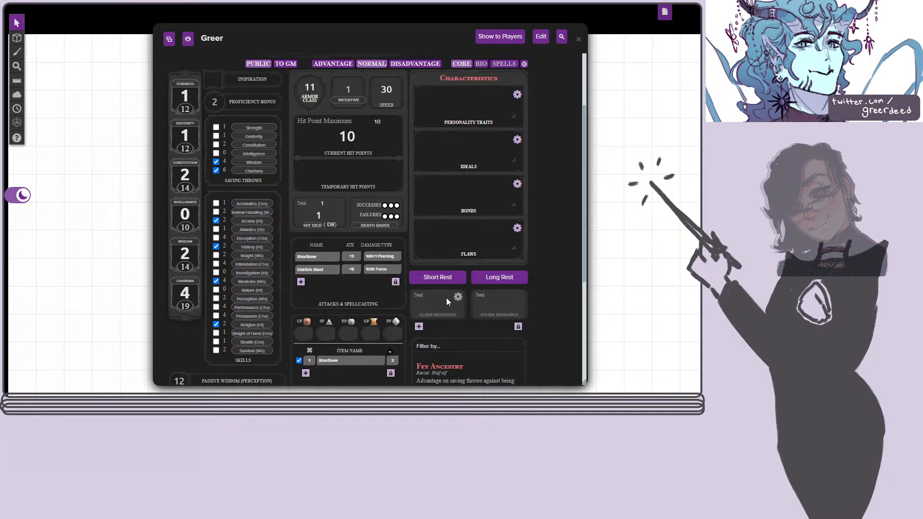
scroll(529, 263, "down", 3)
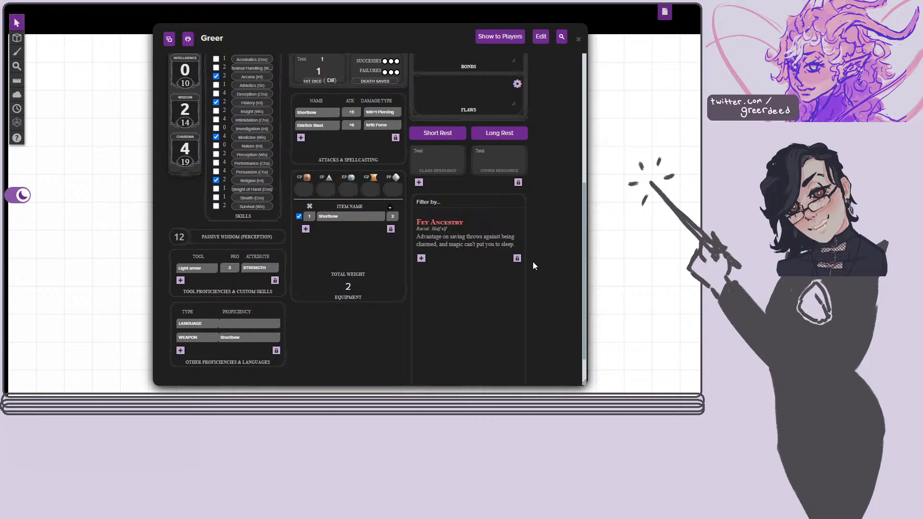
scroll(457, 245, "down", 1)
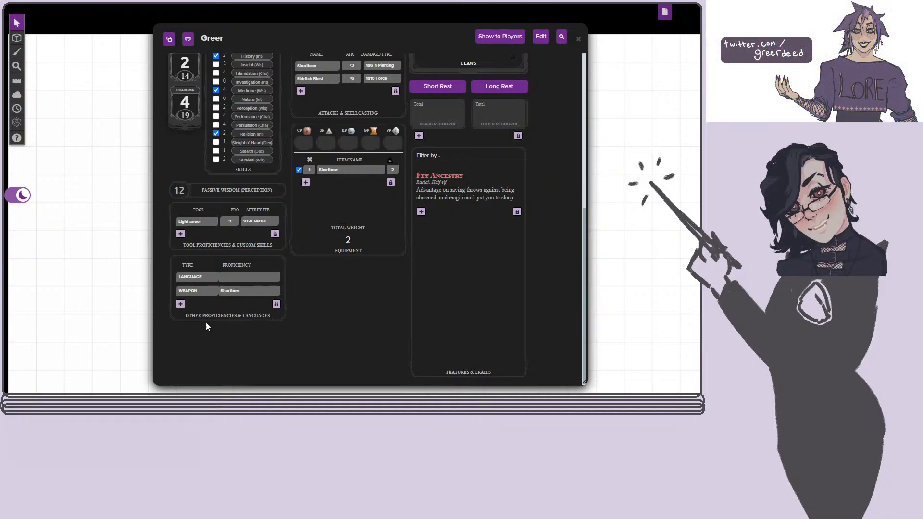
scroll(197, 276, "up", 2)
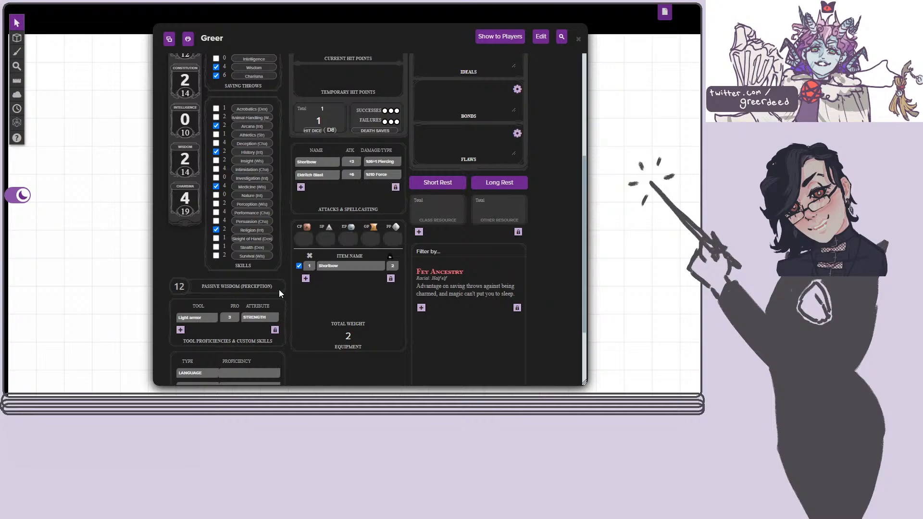
scroll(281, 284, "up", 2)
scroll(281, 284, "up", 1)
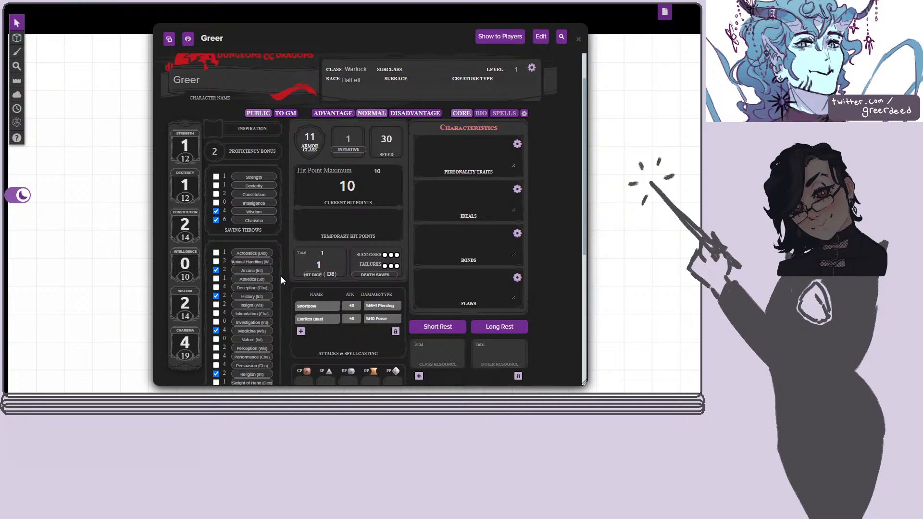
scroll(281, 271, "down", 3)
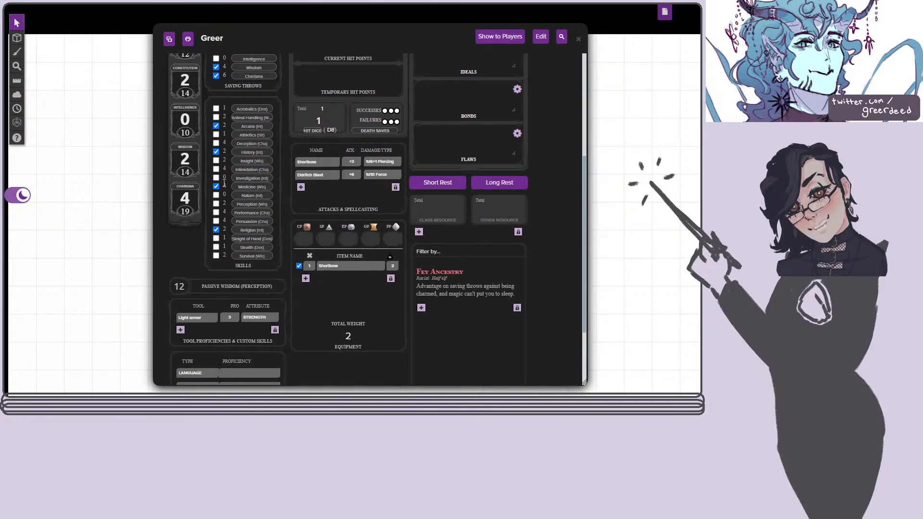
scroll(281, 194, "up", 2)
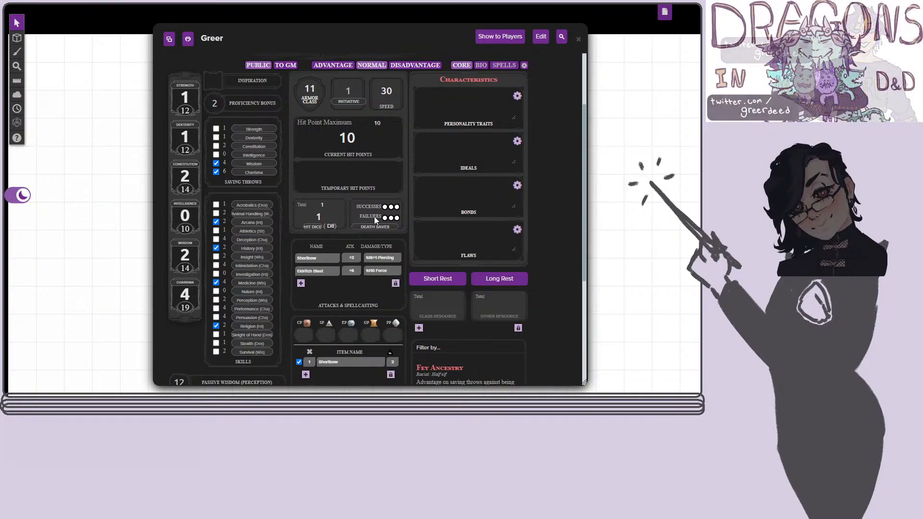
Try marking Intimidation as a proficient skill and clear the mark again.
left_click(216, 265)
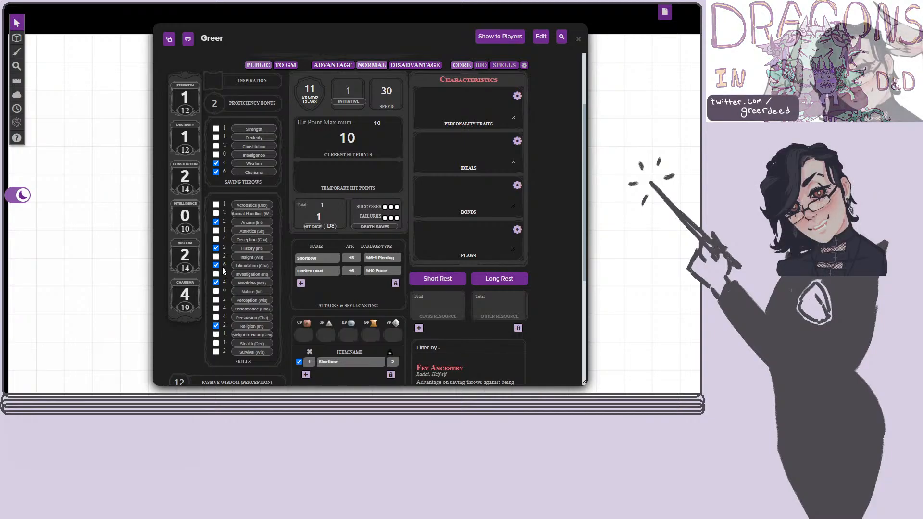
left_click(216, 265)
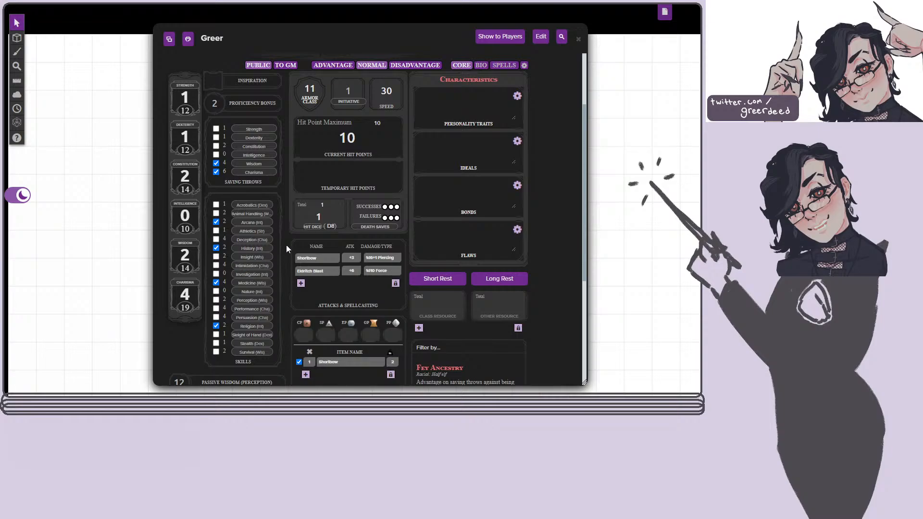
scroll(286, 246, "up", 2)
scroll(278, 254, "down", 2)
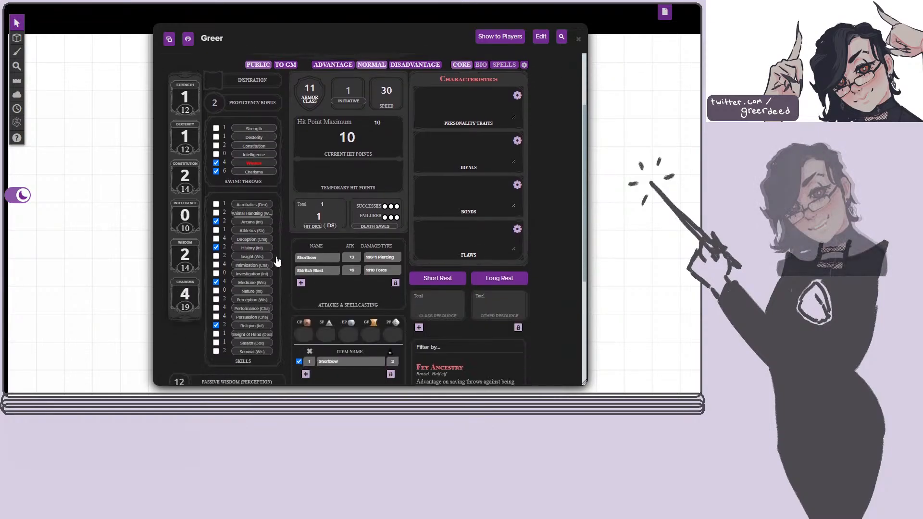
scroll(278, 261, "up", 2)
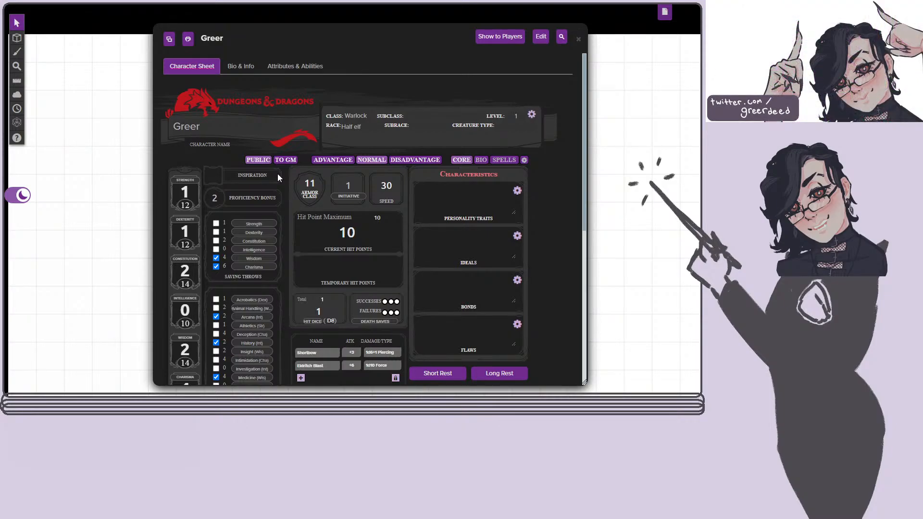
Review the Core page from inspiration, ability scores and saving throws through hit points, attacks, equipment, proficiencies and racial traits.
left_click(212, 179)
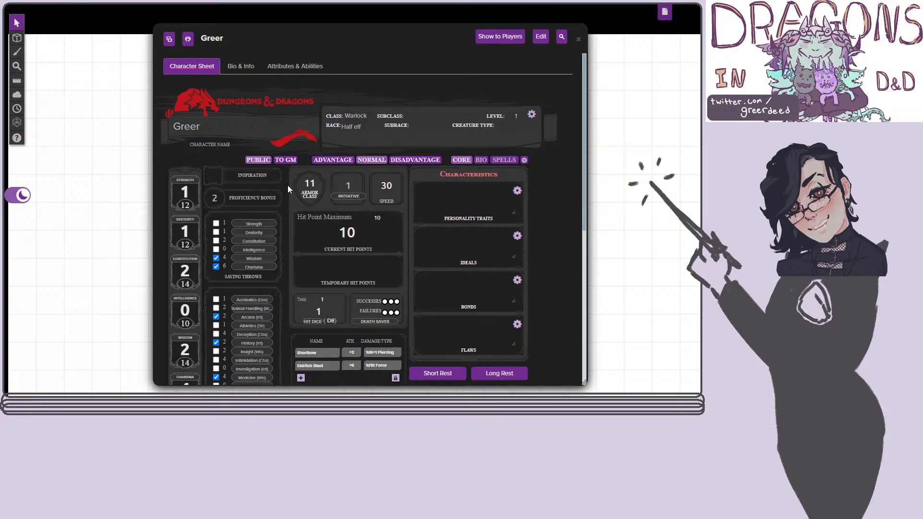
scroll(551, 232, "down", 3)
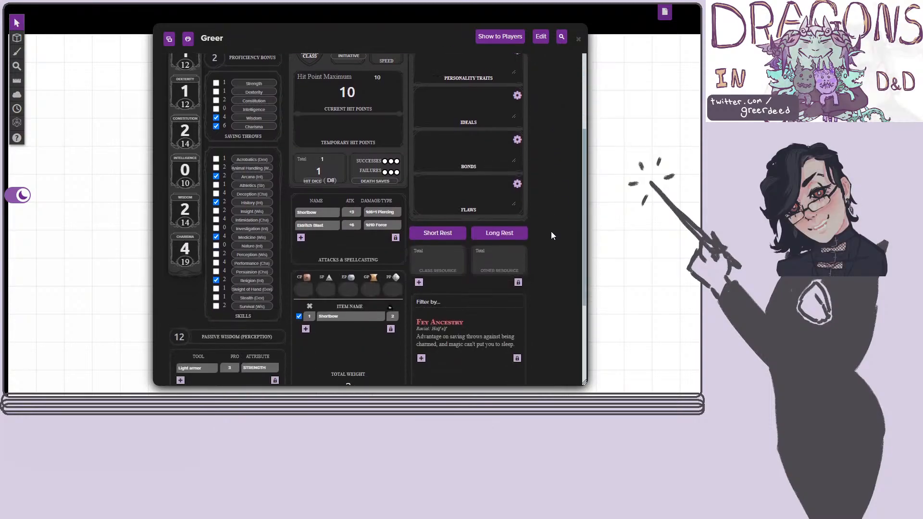
scroll(551, 235, "down", 3)
scroll(549, 228, "up", 6)
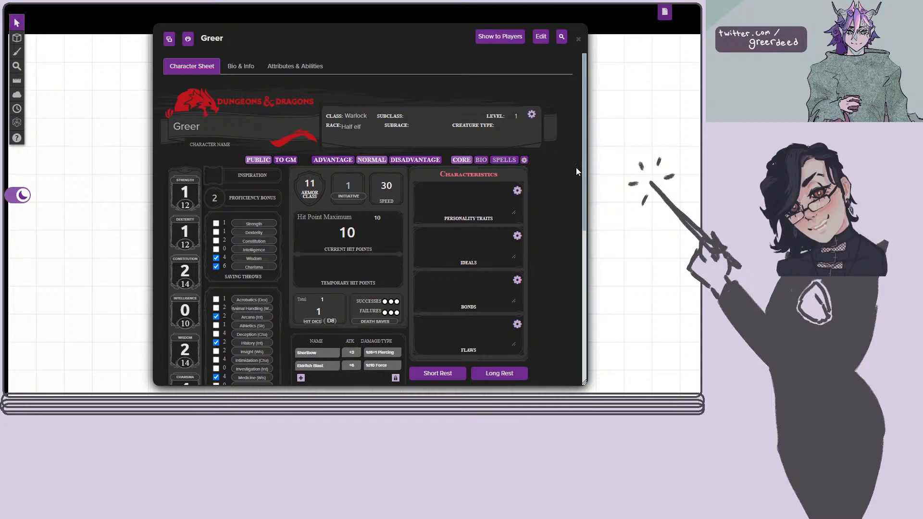
scroll(565, 255, "down", 3)
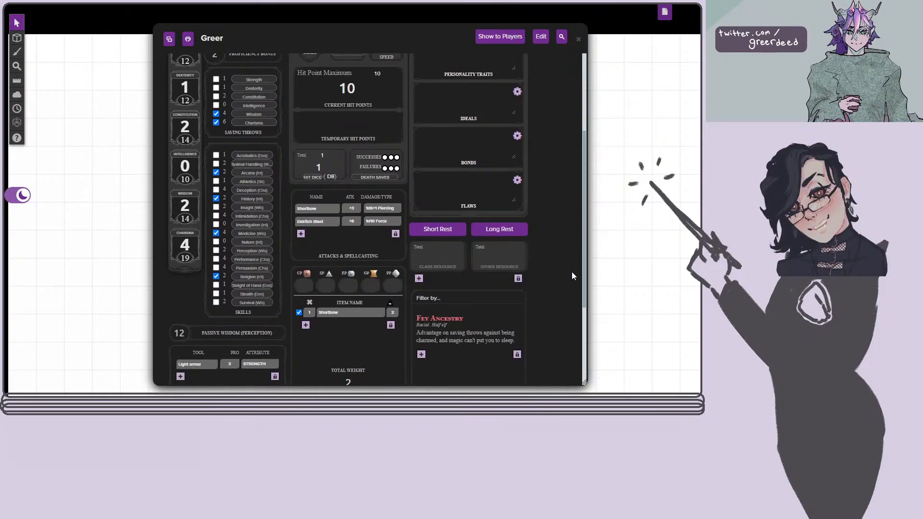
scroll(571, 274, "down", 2)
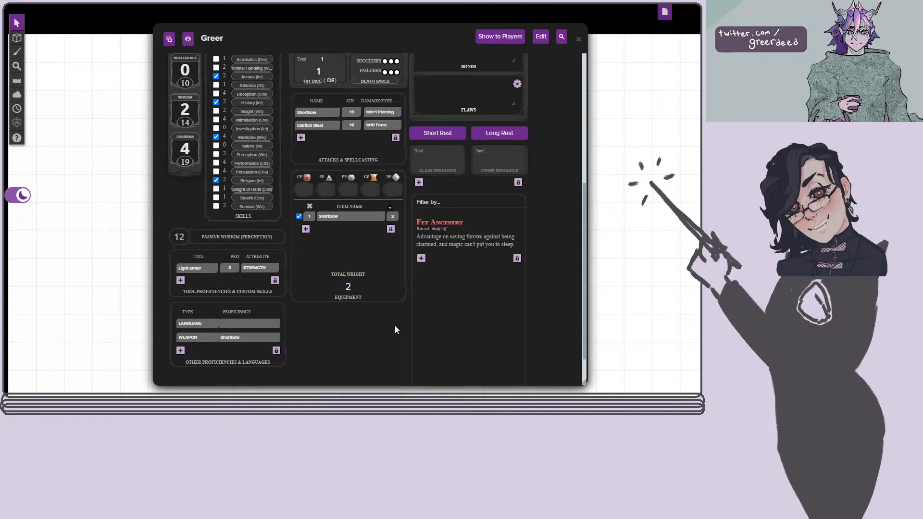
scroll(293, 282, "up", 2)
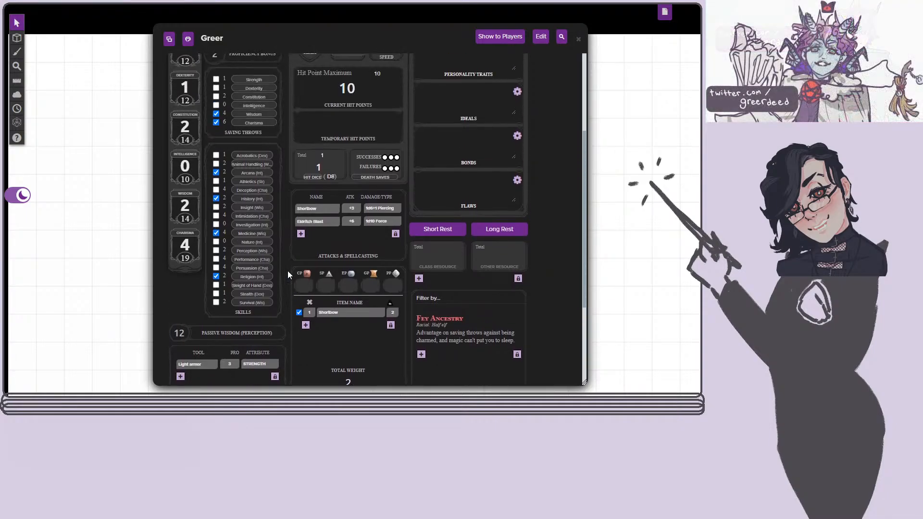
scroll(275, 243, "up", 3)
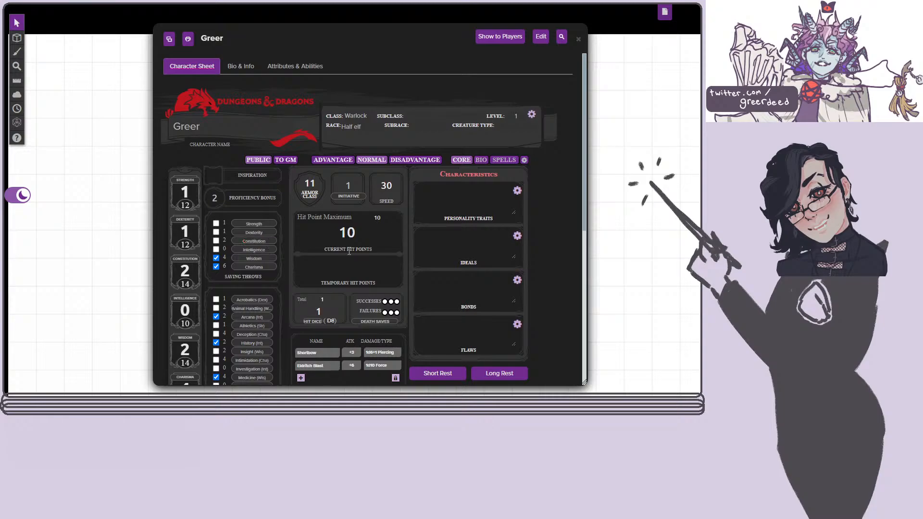
scroll(293, 229, "down", 2)
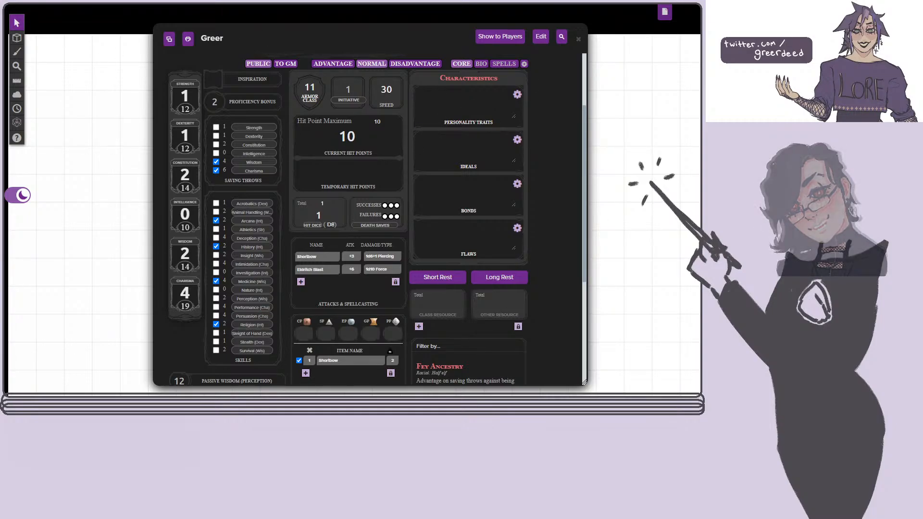
scroll(480, 331, "down", 3)
scroll(470, 334, "up", 4)
scroll(469, 331, "up", 2)
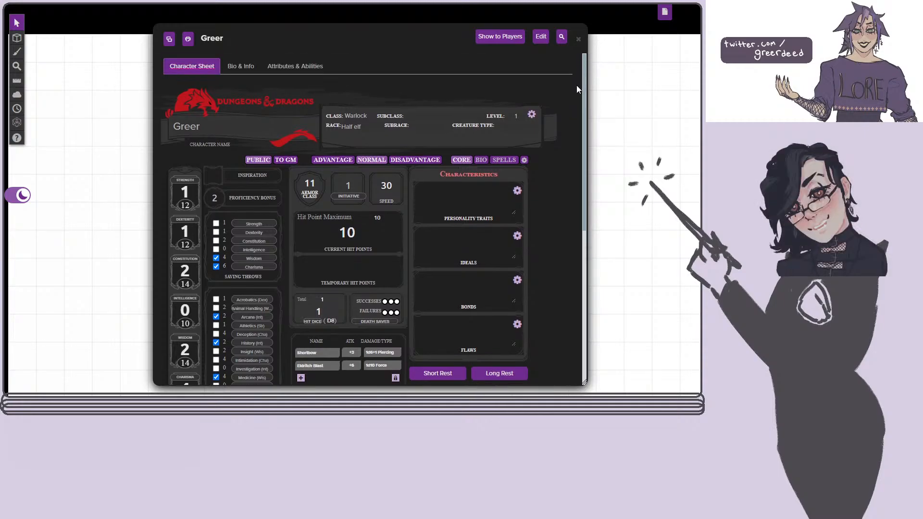
Compare the Spells page with the Core page, and examine the Eldritch Blast cantrip description and level 1 spell slots.
left_click(500, 160)
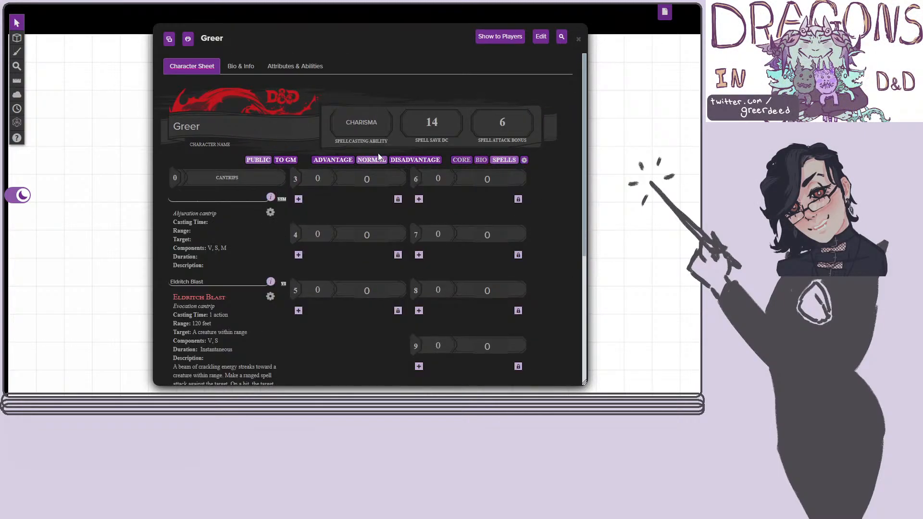
left_click(469, 160)
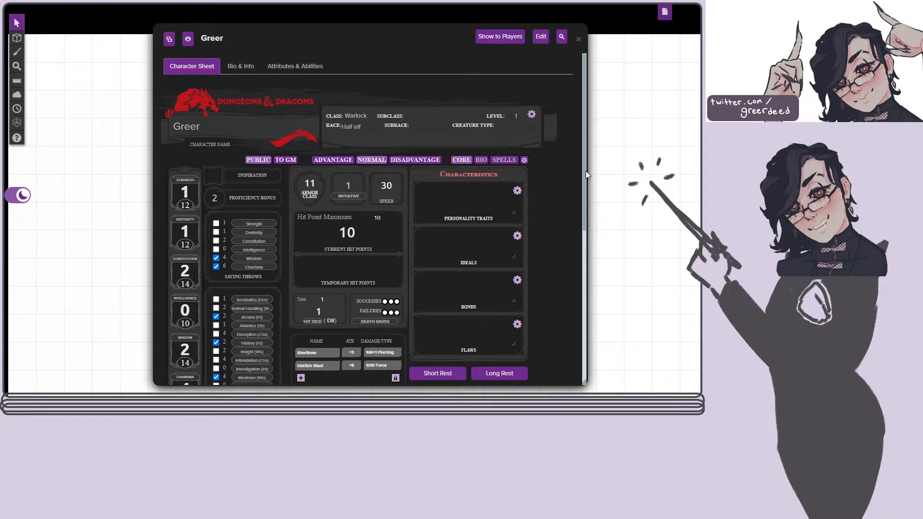
left_click(505, 159)
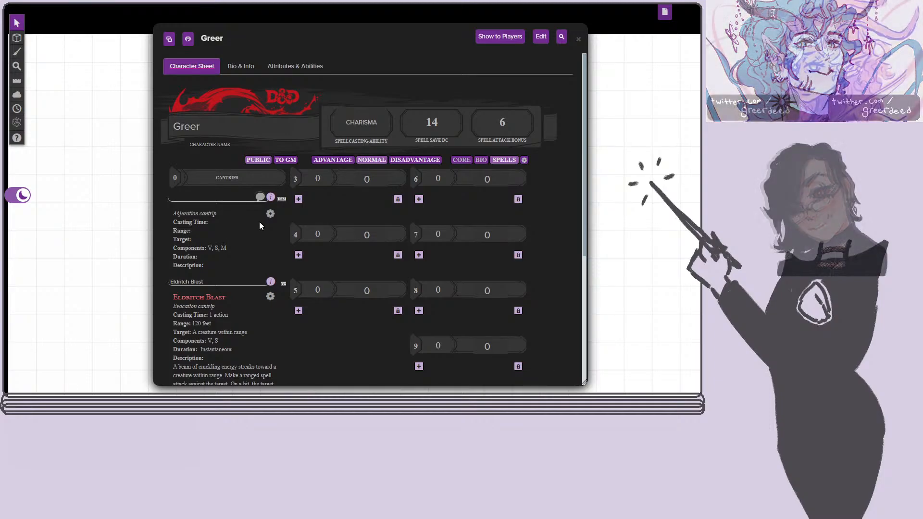
scroll(402, 137, "down", 1)
scroll(402, 137, "down", 5)
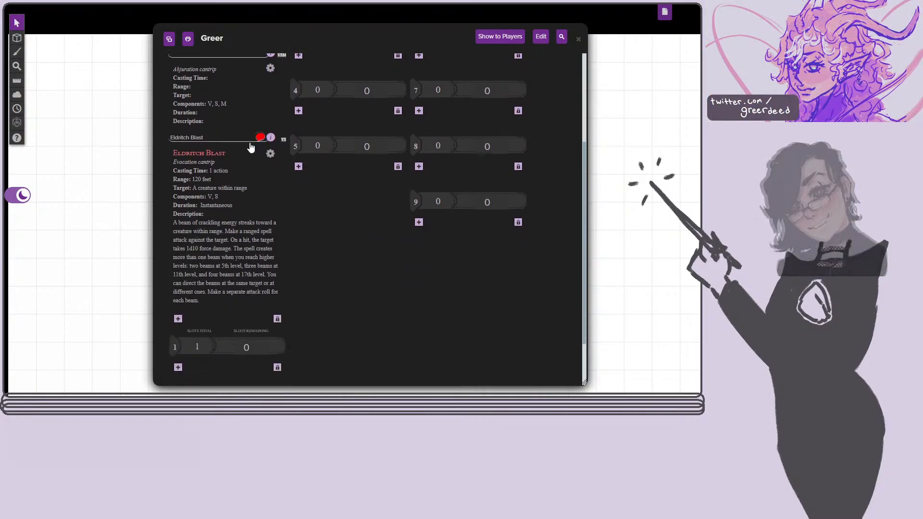
scroll(372, 205, "up", 5)
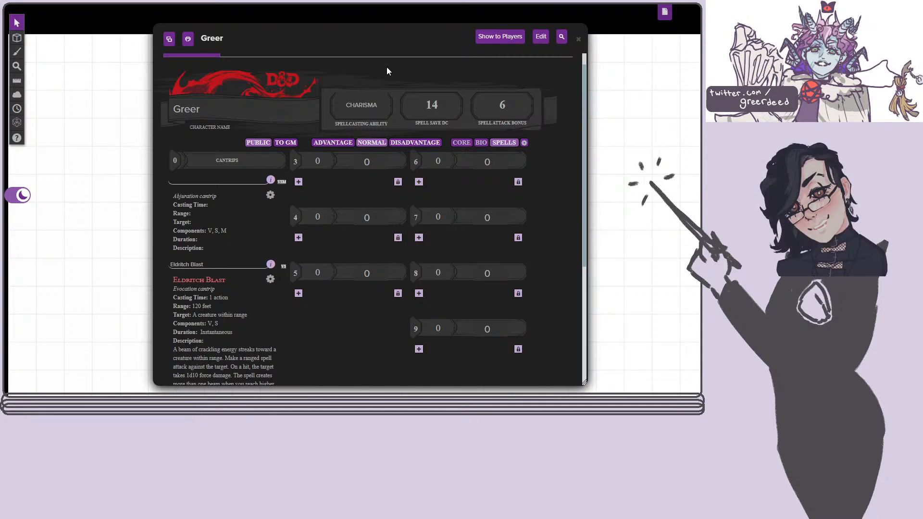
Return to the Core page and look over its skills, attacks, equipment and proficiencies once more.
left_click(461, 142)
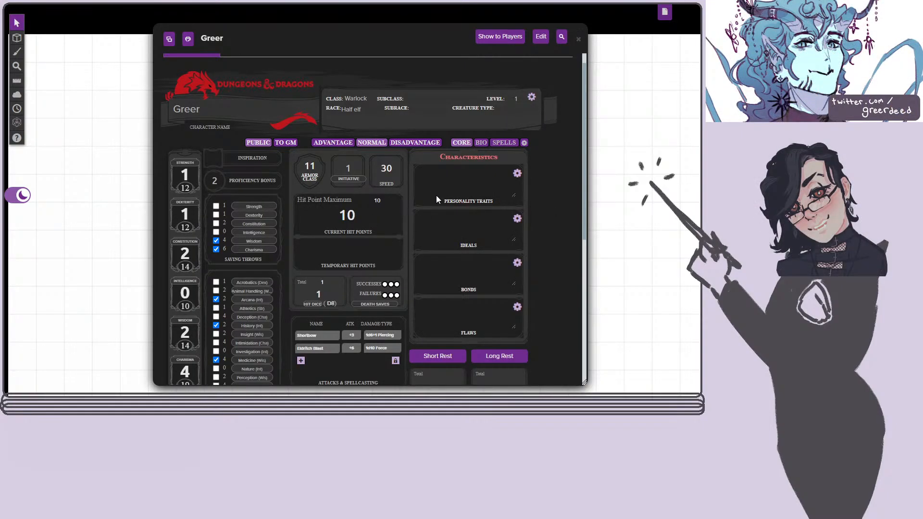
scroll(393, 281, "down", 3)
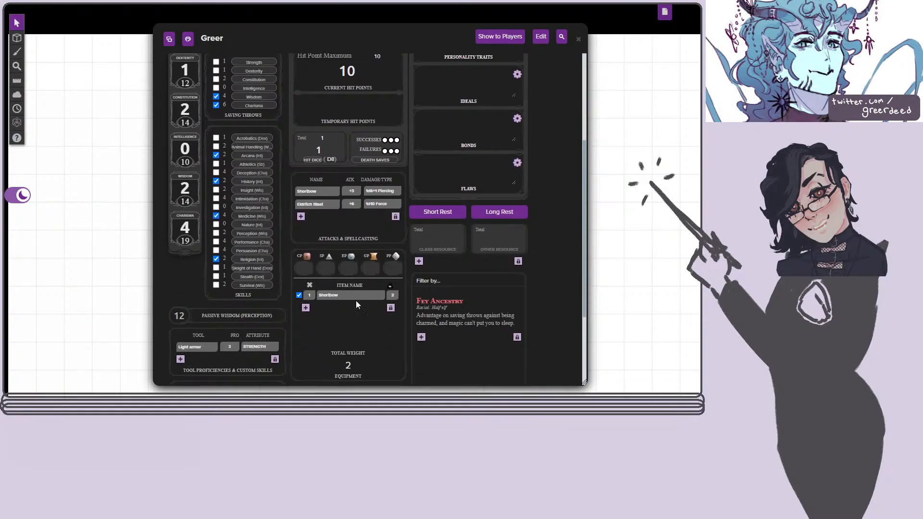
scroll(202, 342, "down", 1)
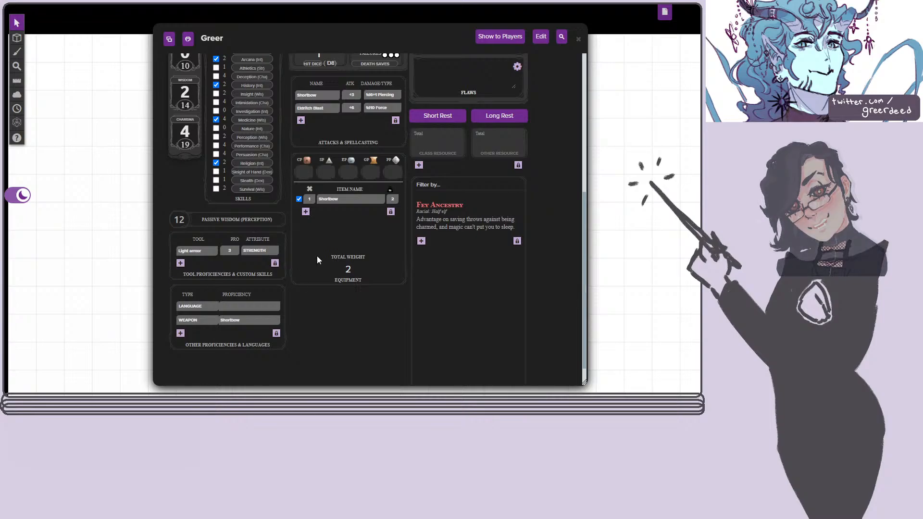
scroll(316, 256, "up", 4)
scroll(334, 255, "up", 2)
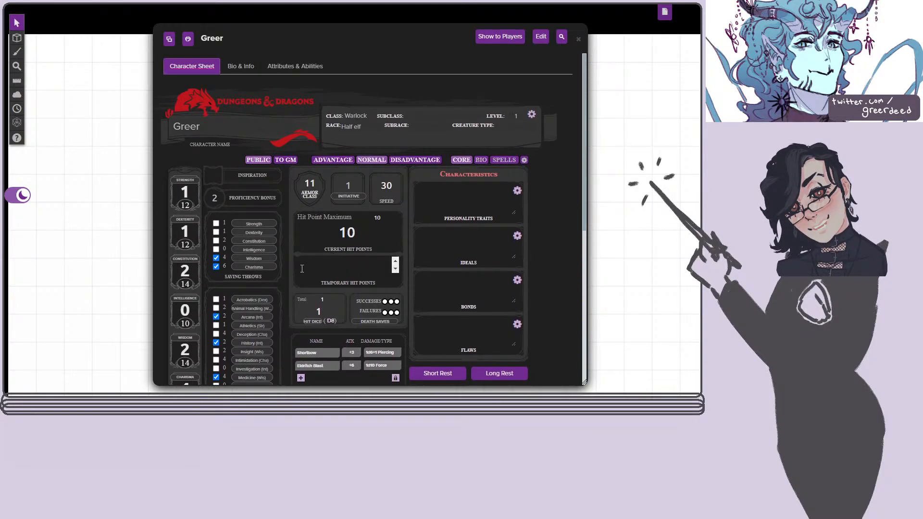